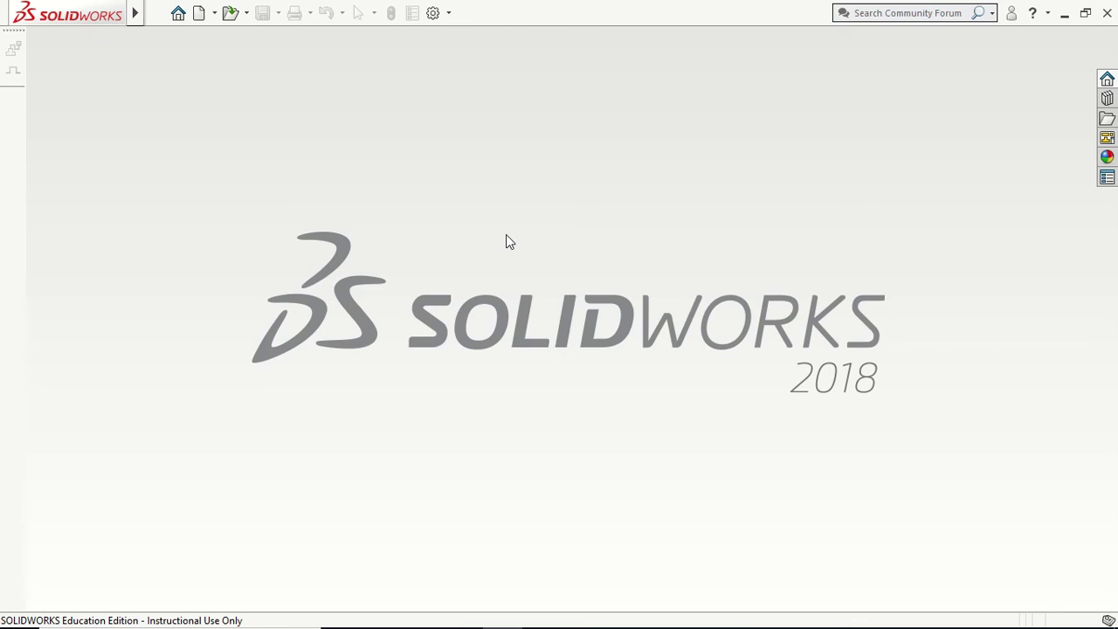
- Create a new part document from the part template
left_click(156, 12)
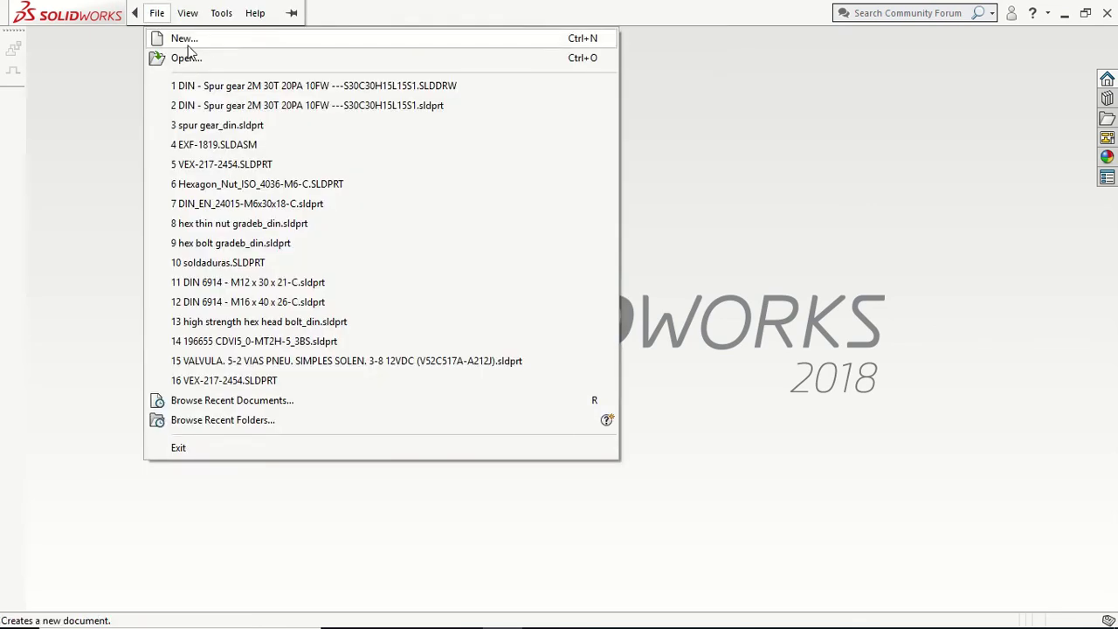
left_click(185, 40)
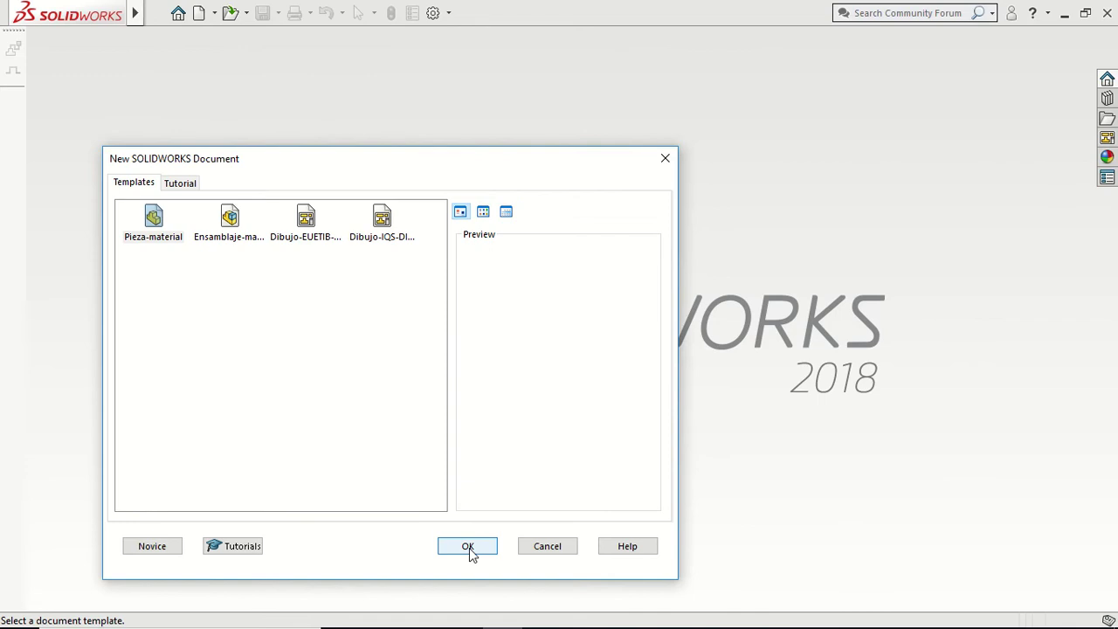
left_click(467, 546)
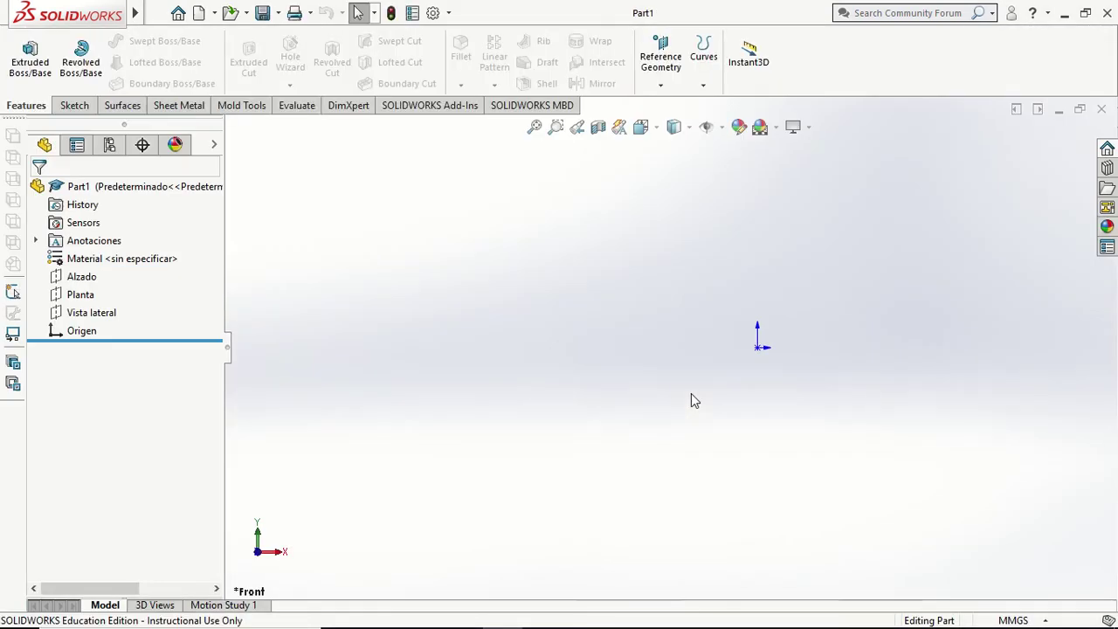
- Save the part as pieza-base in the clase-soldadura folder
mouse_move(135, 12)
left_click(158, 12)
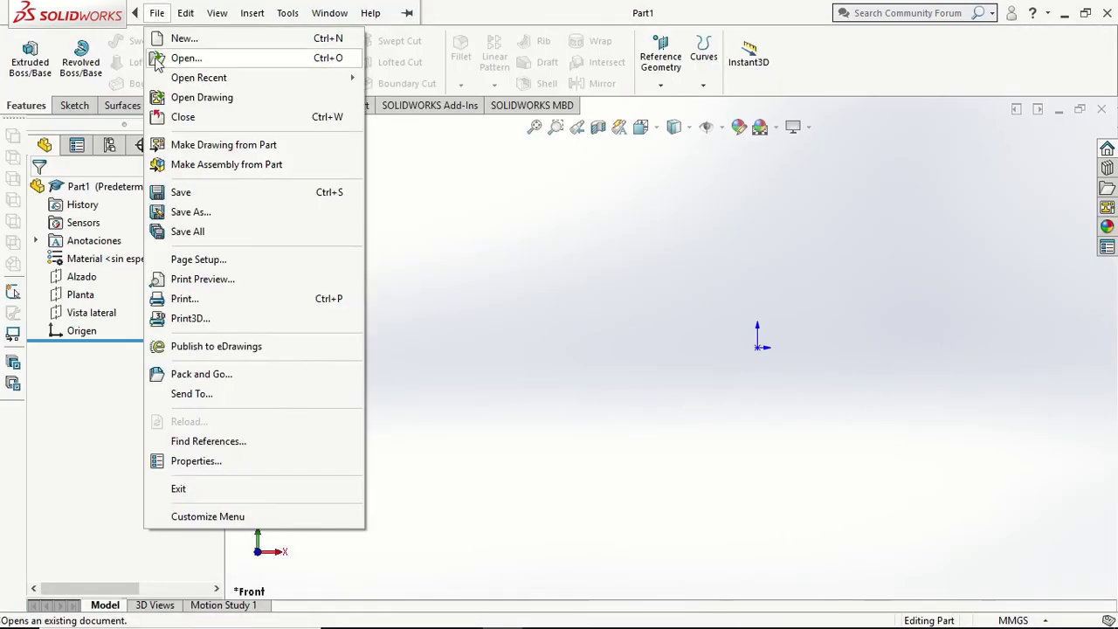
left_click(182, 213)
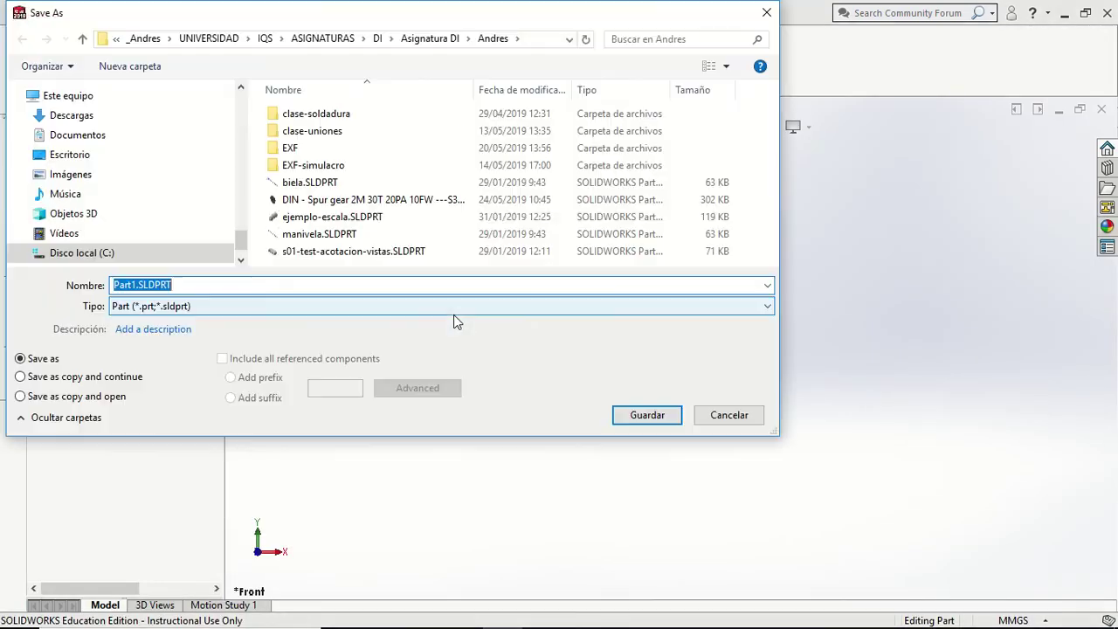
double_click(316, 113)
left_click(294, 285)
type("pieza-base")
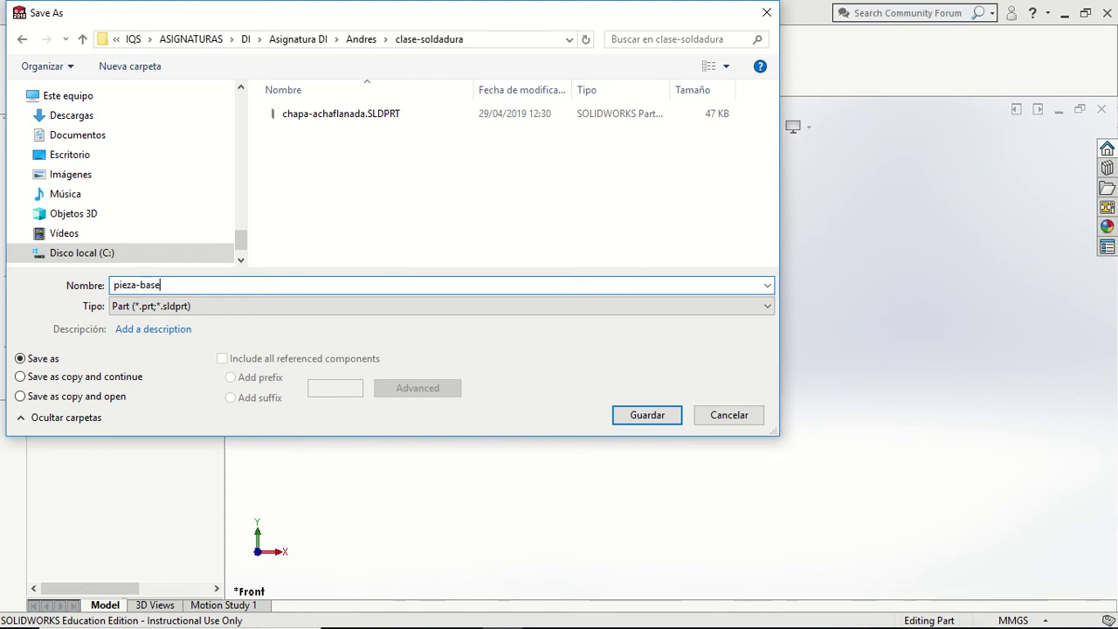
key("Return")
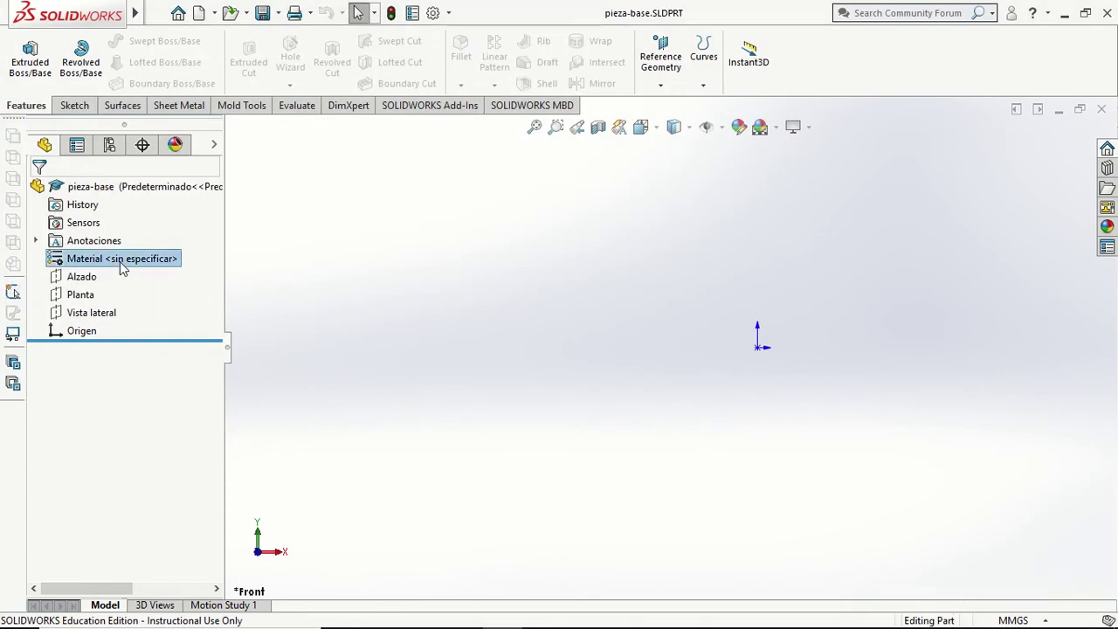
- Assign AISI 304 material and draw a centre rectangle on the Alzado plane at the origin
right_click(120, 261)
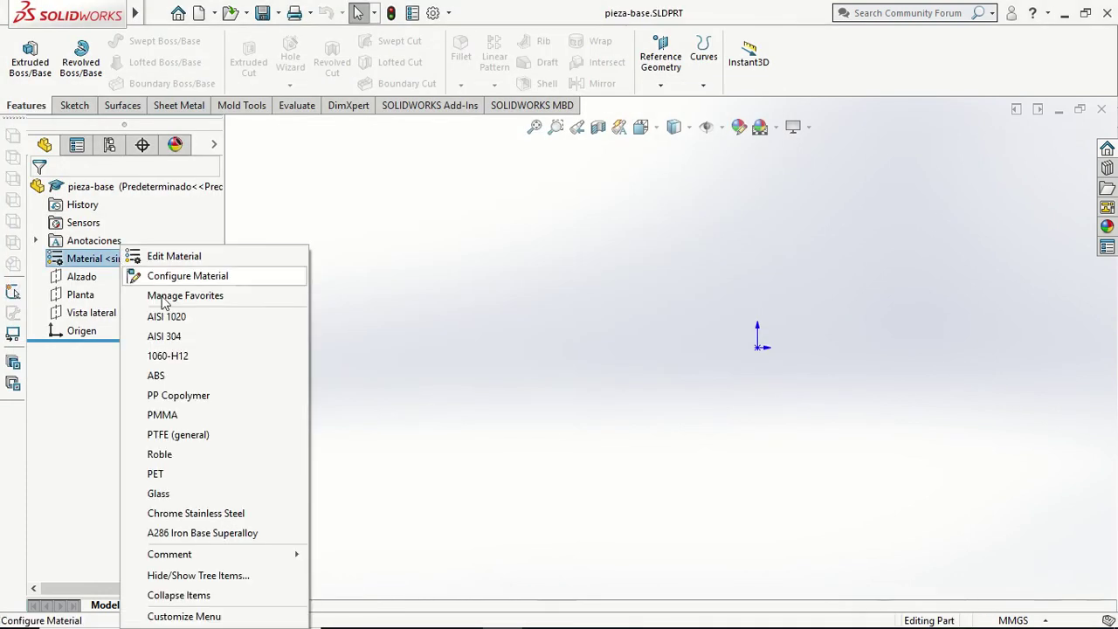
left_click(183, 336)
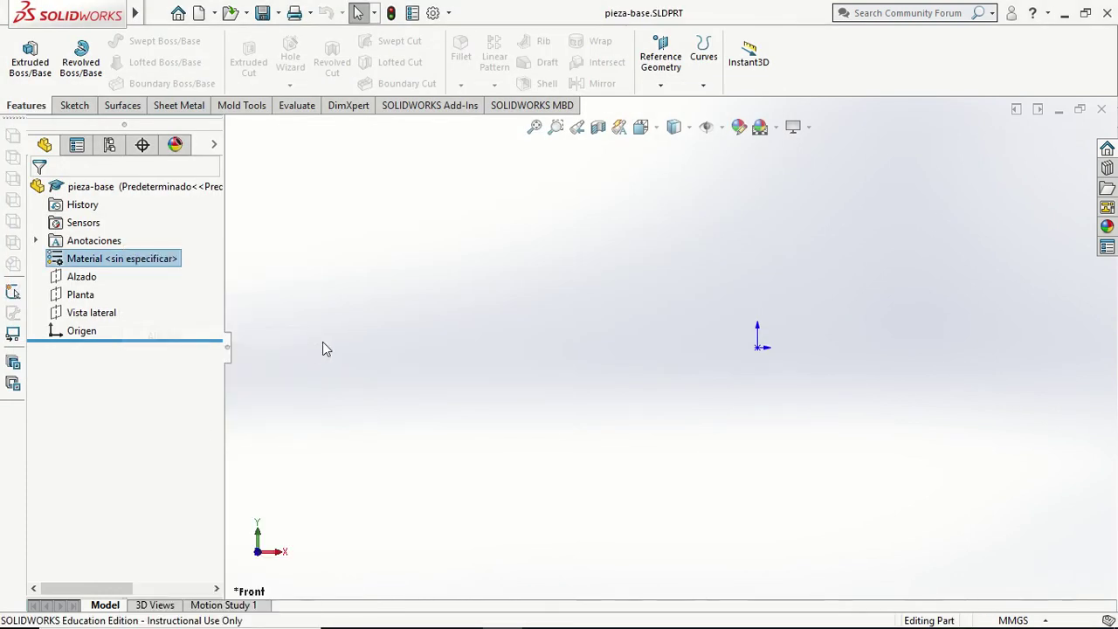
left_click(82, 276)
left_click(85, 252)
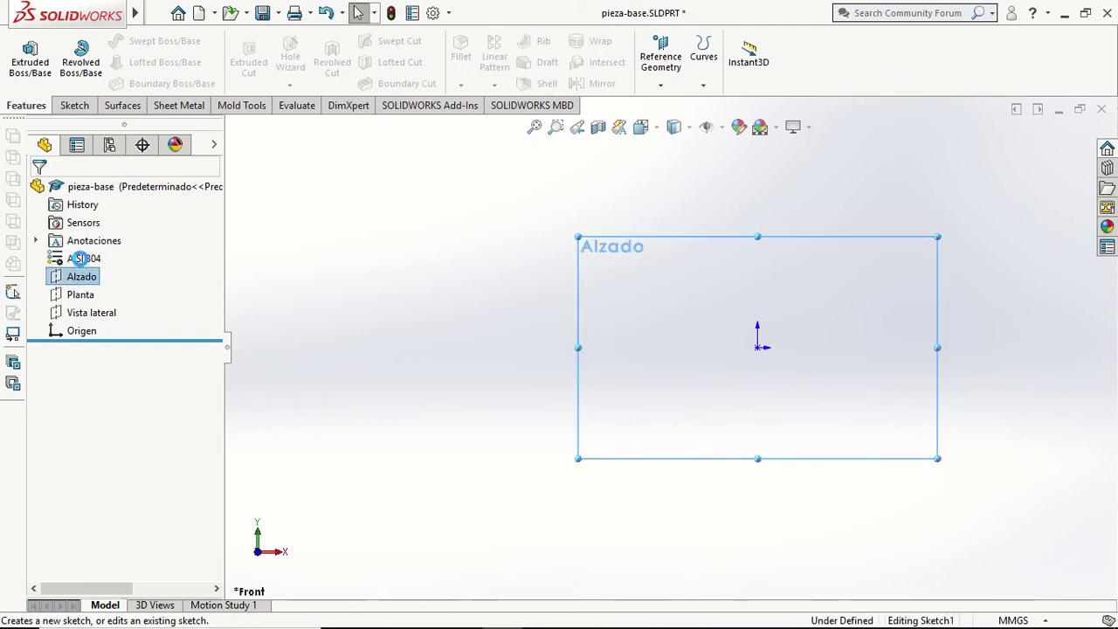
left_click(111, 64)
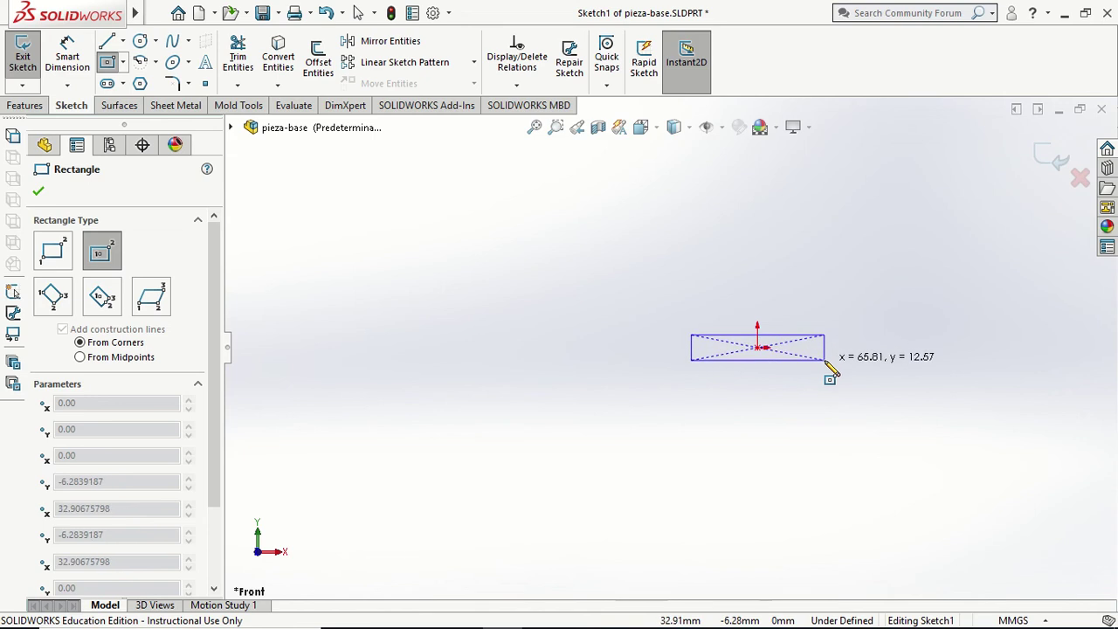
left_click_drag(758, 348, 825, 359)
- Dimension the rectangle to 100 mm wide and 50 mm high
left_click(67, 59)
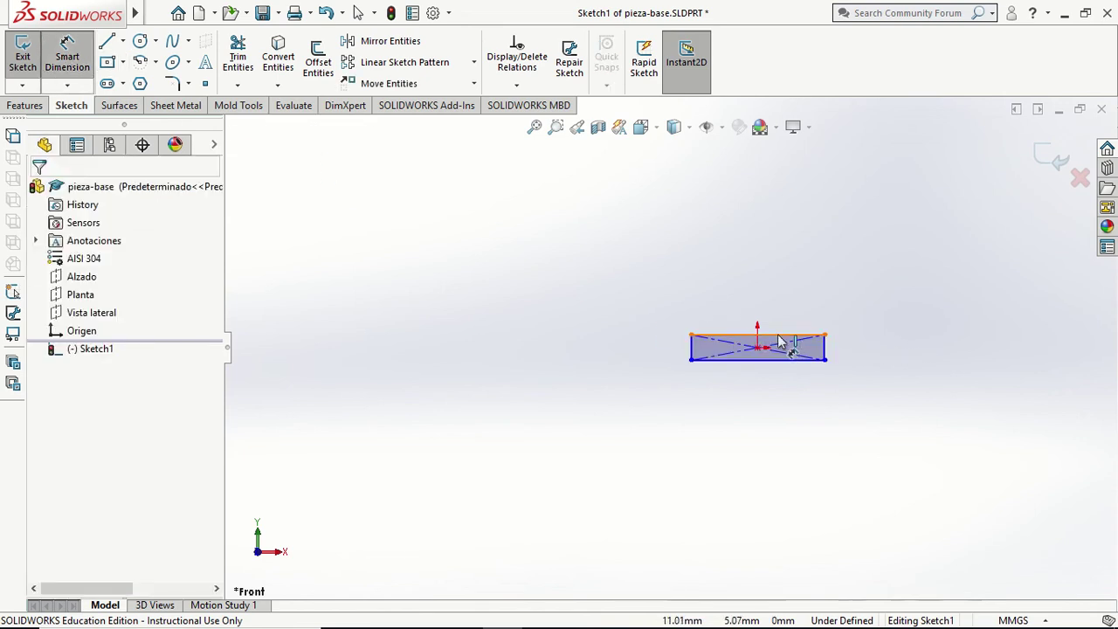
left_click(780, 339)
left_click(768, 300)
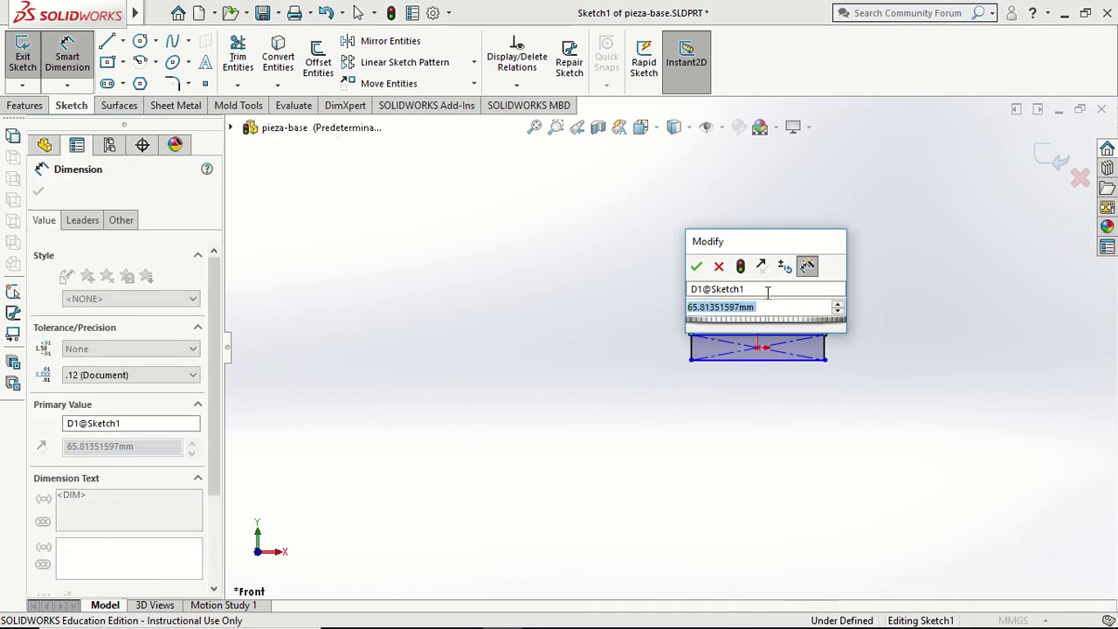
type("100")
key("Return")
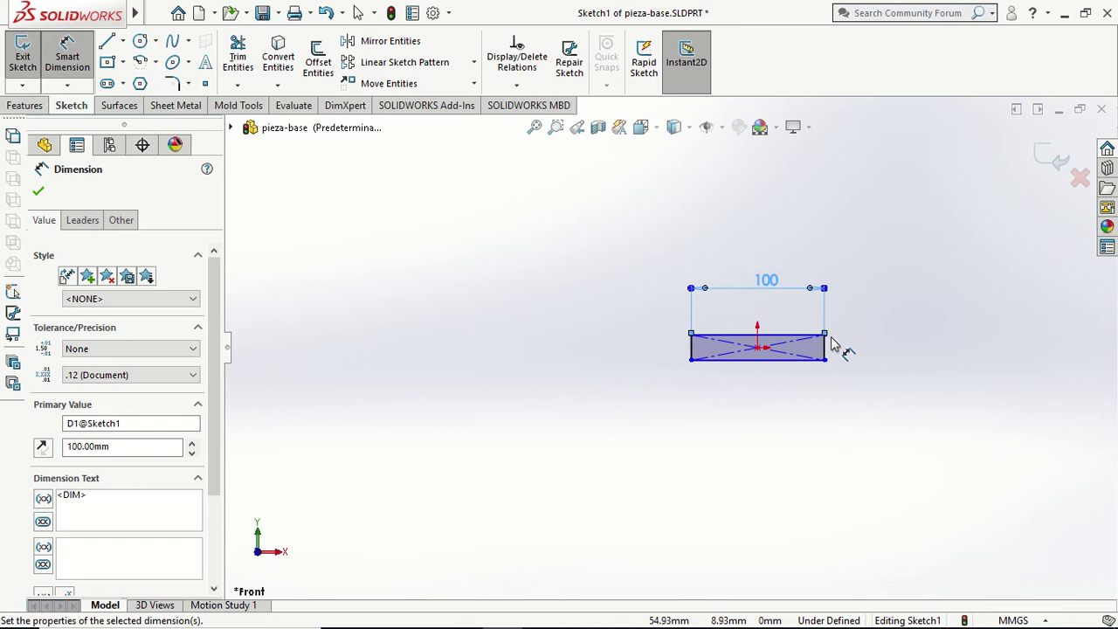
left_click(825, 350)
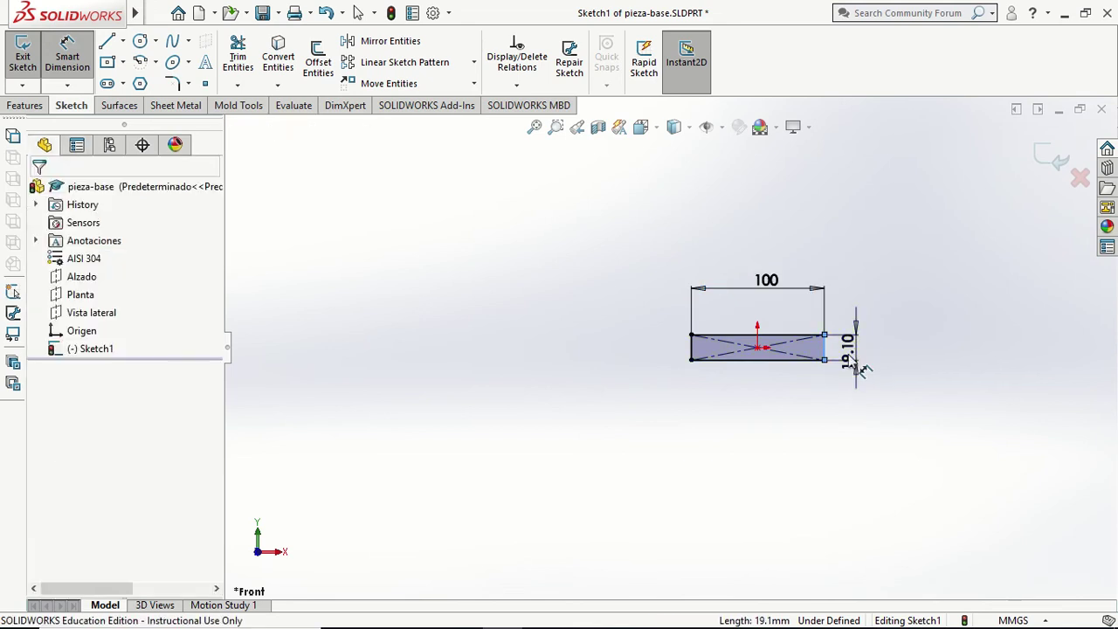
left_click(848, 353)
type("50")
key("Return")
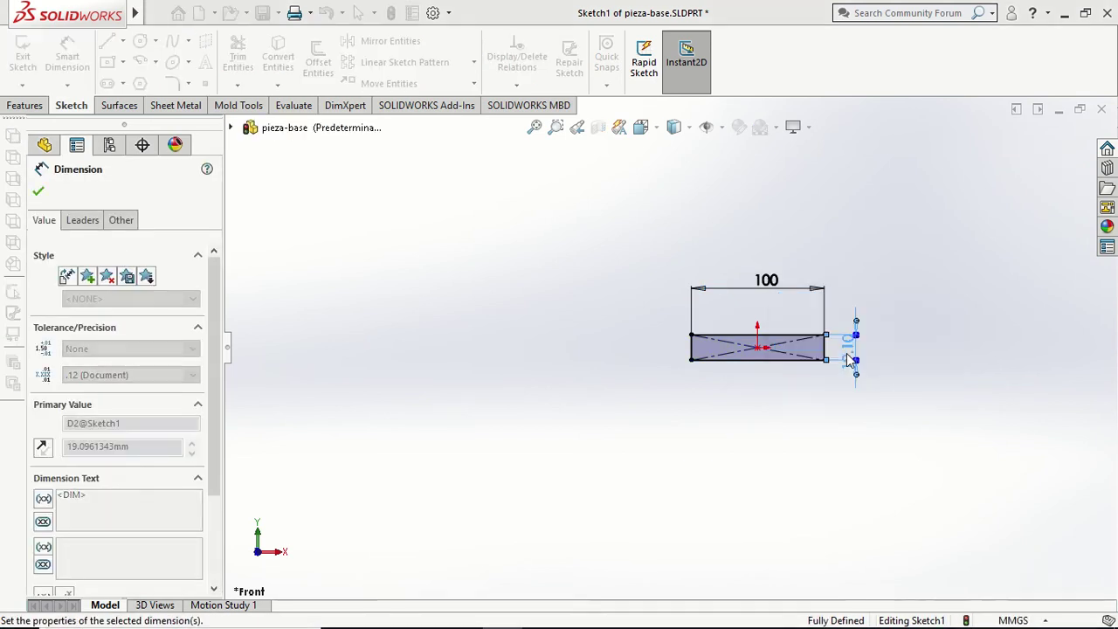
- Extrude the rectangle into a 4 mm thick plate
left_click(25, 105)
left_click(30, 57)
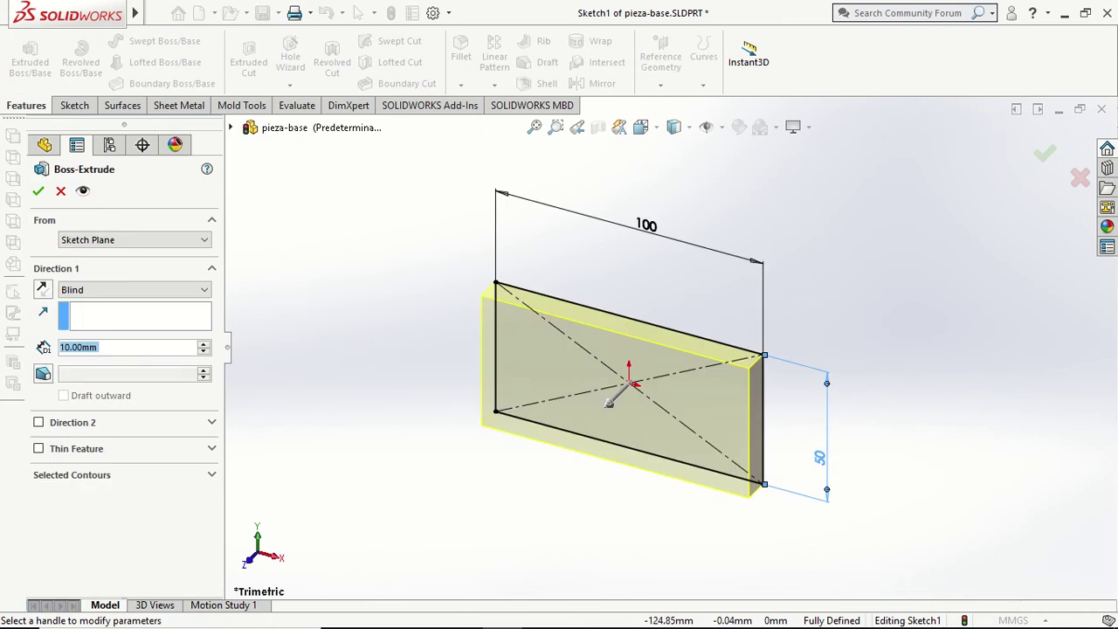
type("2")
key("Return")
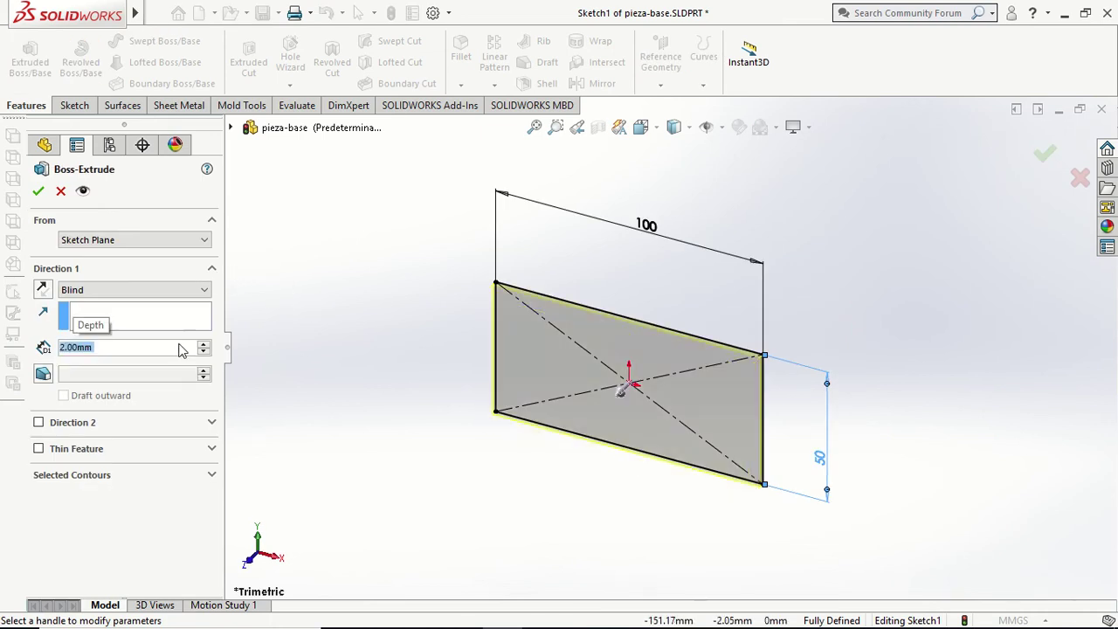
type("4")
key("Return")
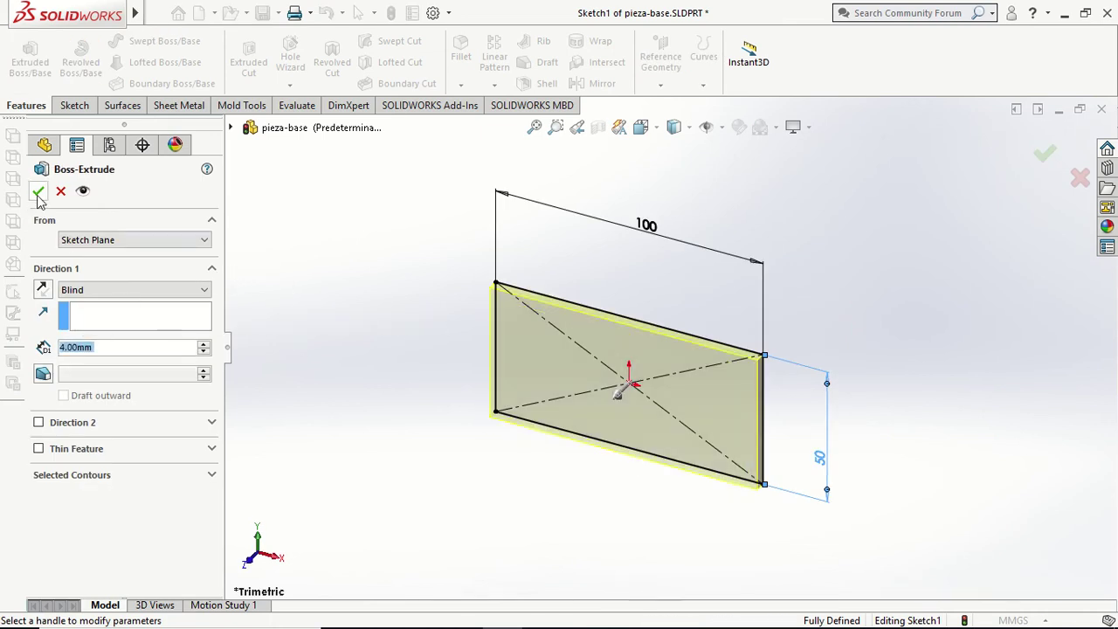
left_click(38, 193)
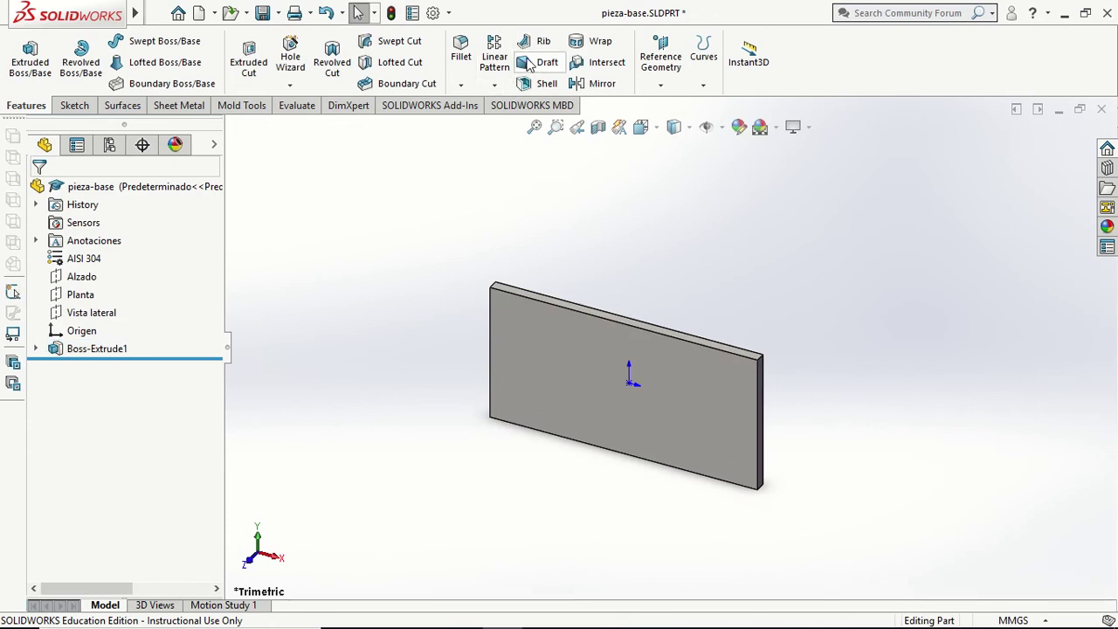
- Chamfer the plate's top edge by 2 mm
left_click(460, 84)
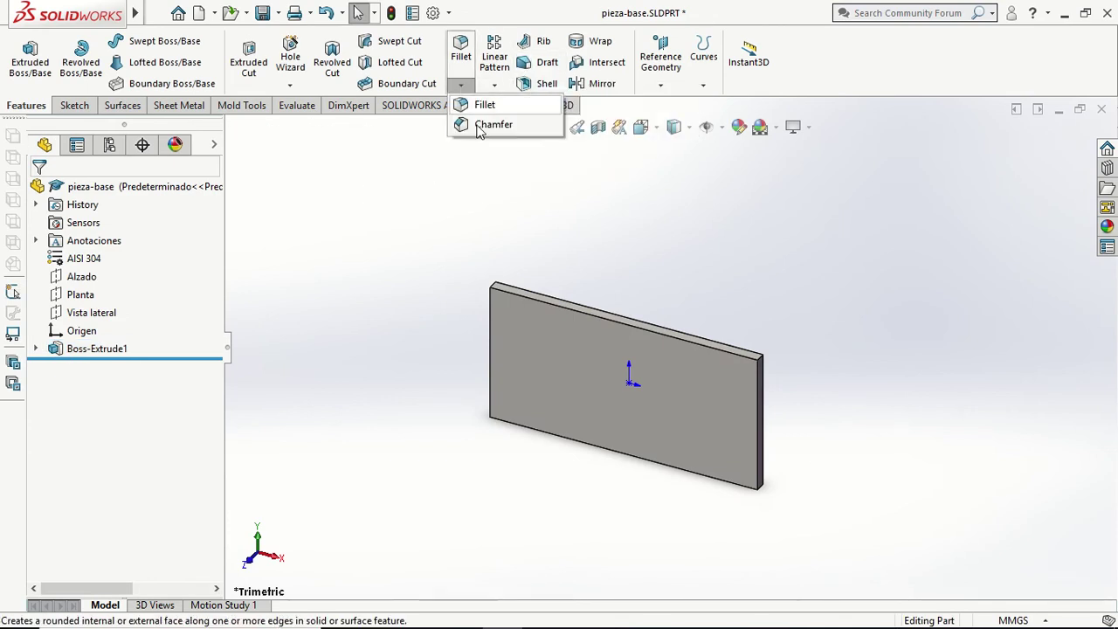
left_click(476, 122)
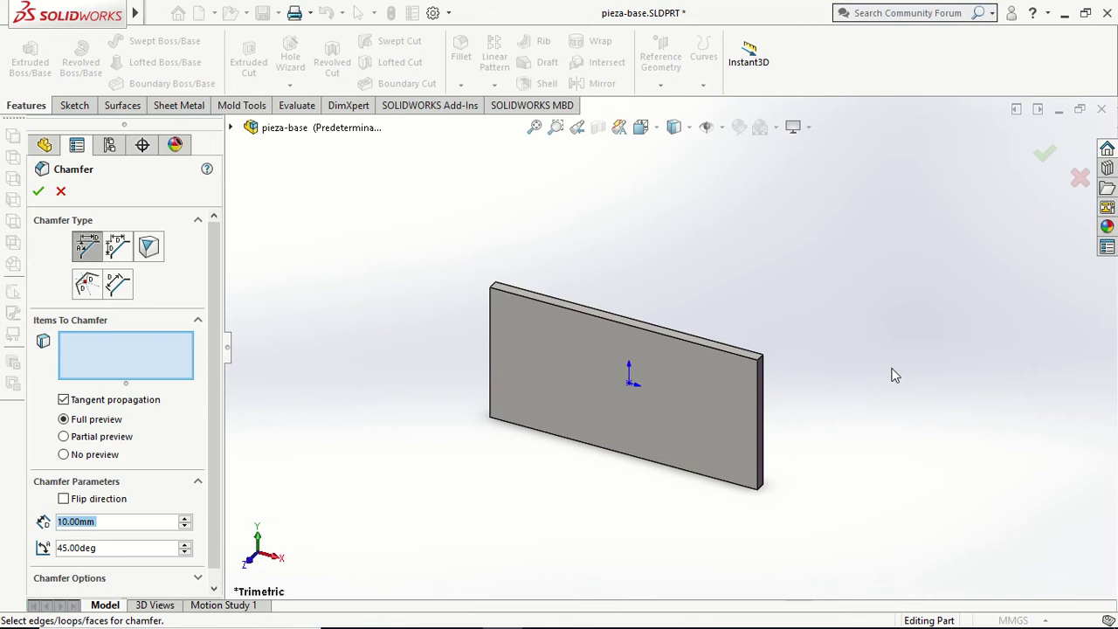
type("2")
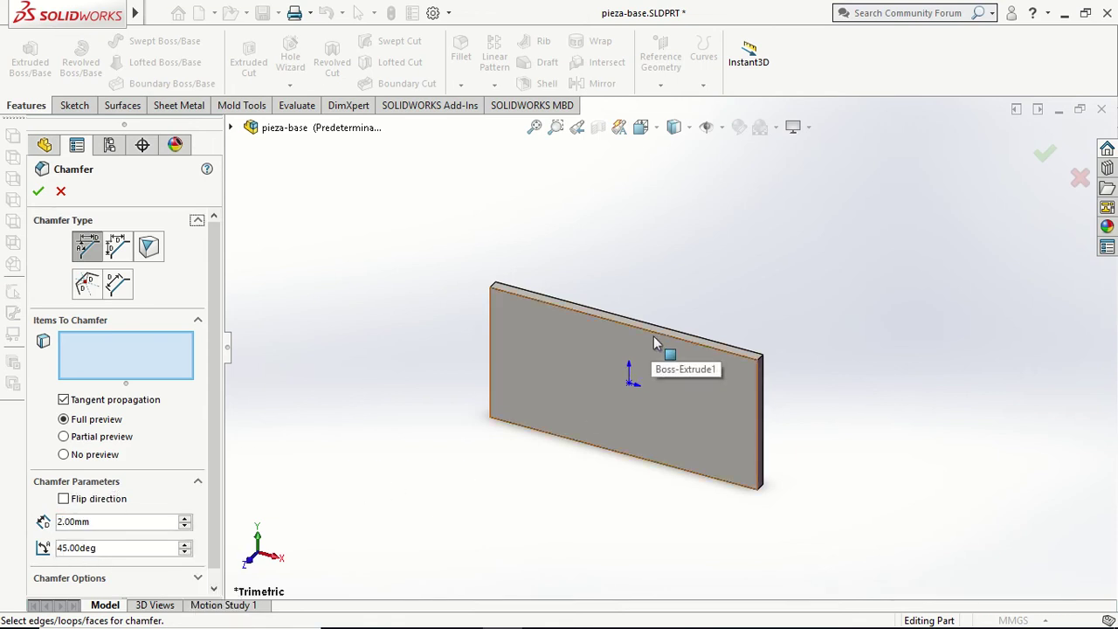
left_click(660, 339)
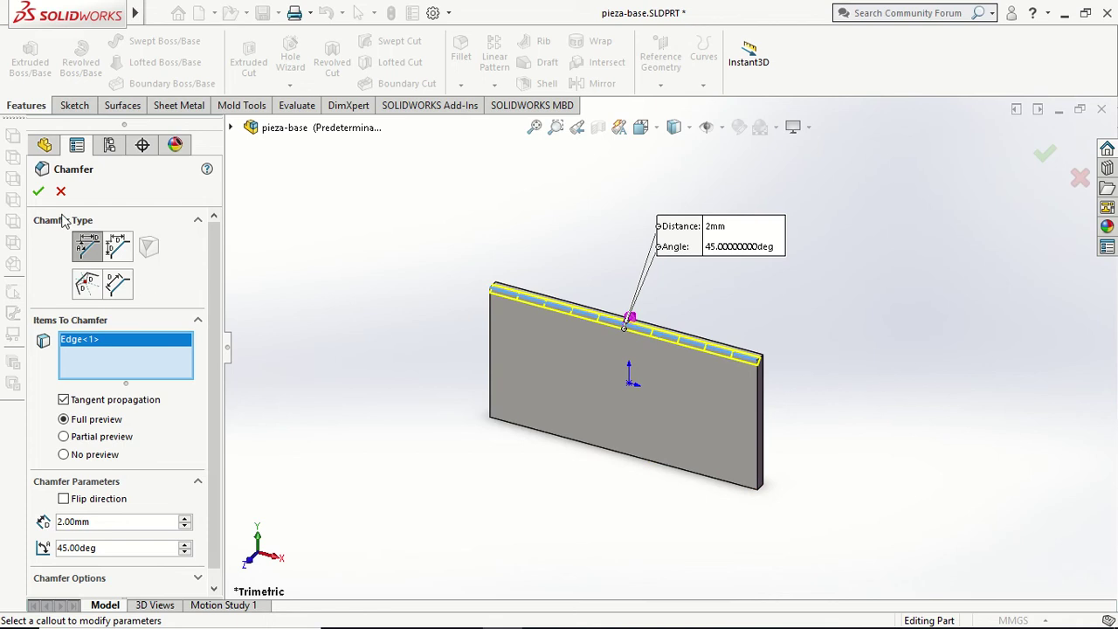
left_click(40, 194)
mouse_move(629, 196)
middle_mouse_down()
mouse_move(830, 307)
mouse_move(790, 339)
middle_mouse_up()
- Save the part and start an Ensamblaje-material assembly with pieza-base placed in it
mouse_move(67, 14)
left_click(156, 12)
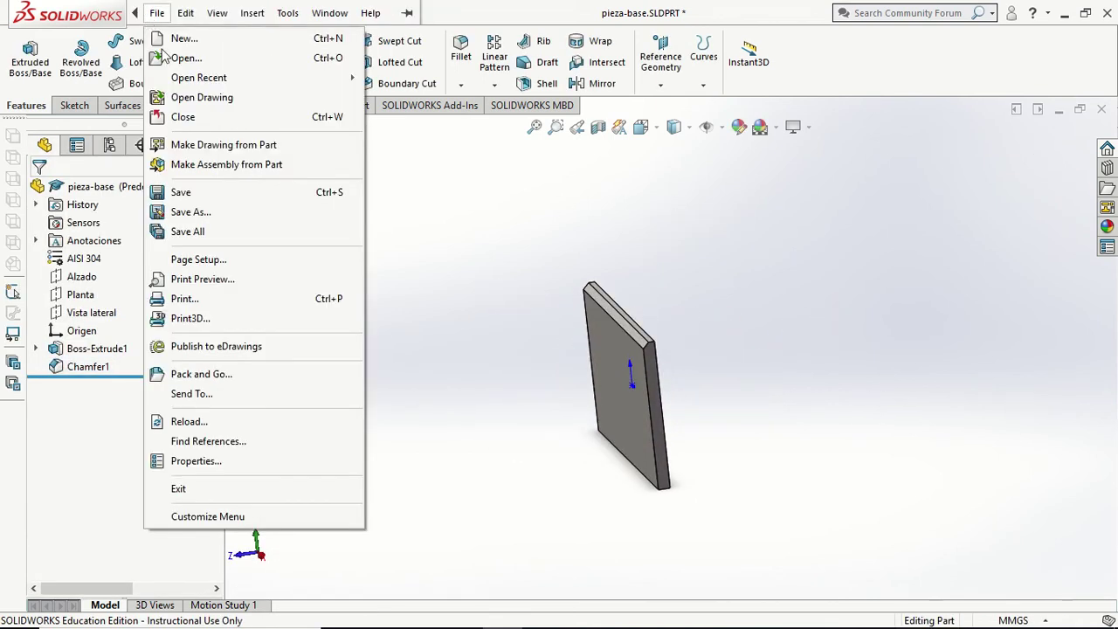
left_click(218, 192)
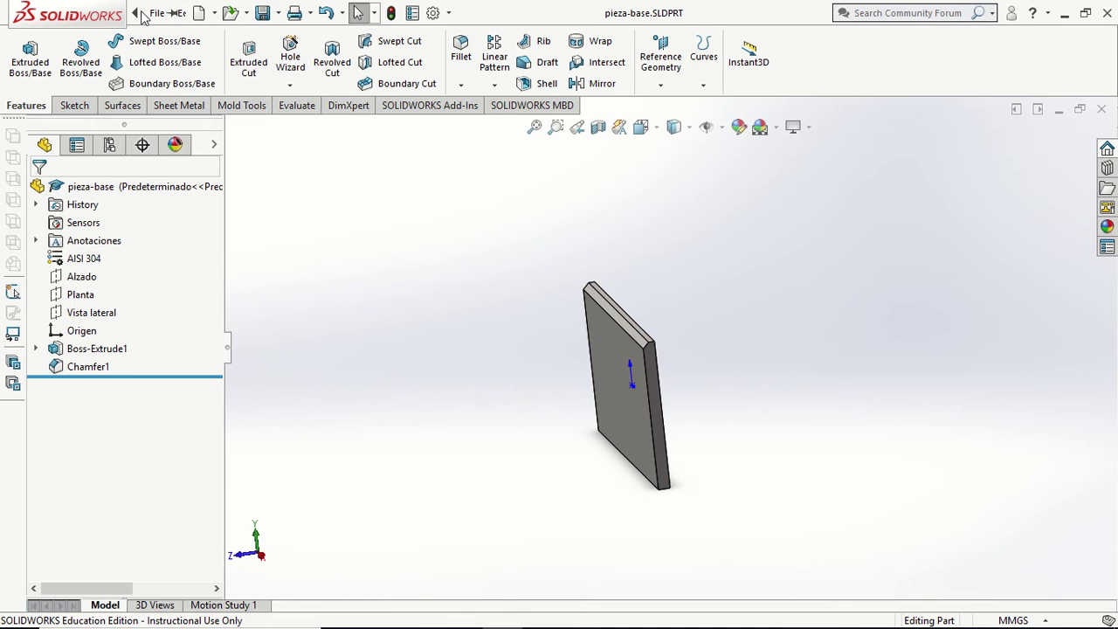
left_click(157, 13)
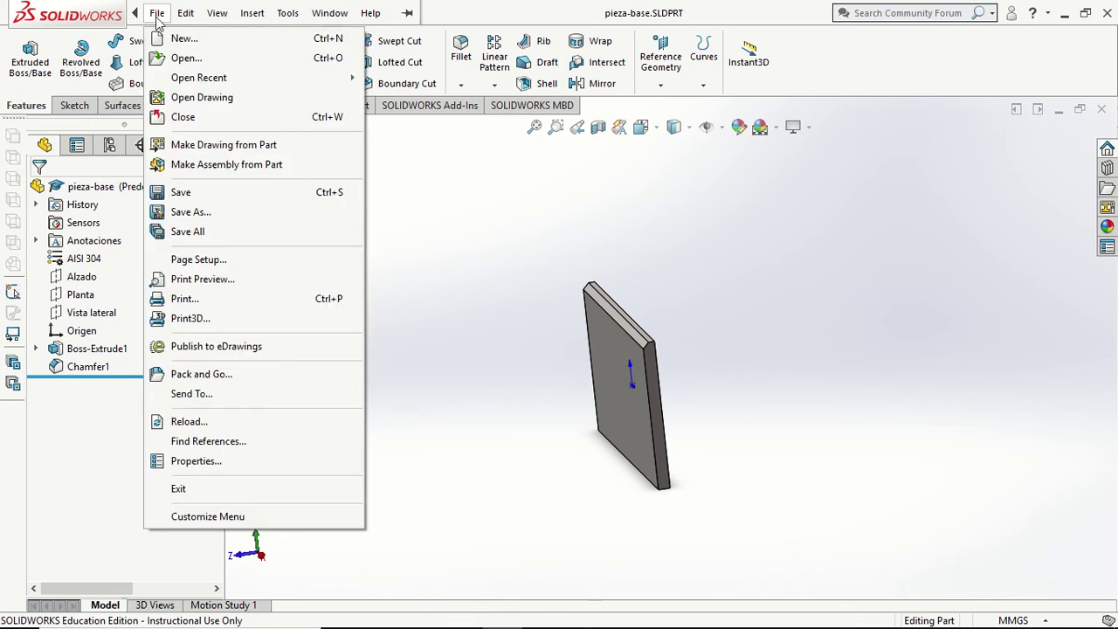
left_click(223, 165)
left_click(163, 219)
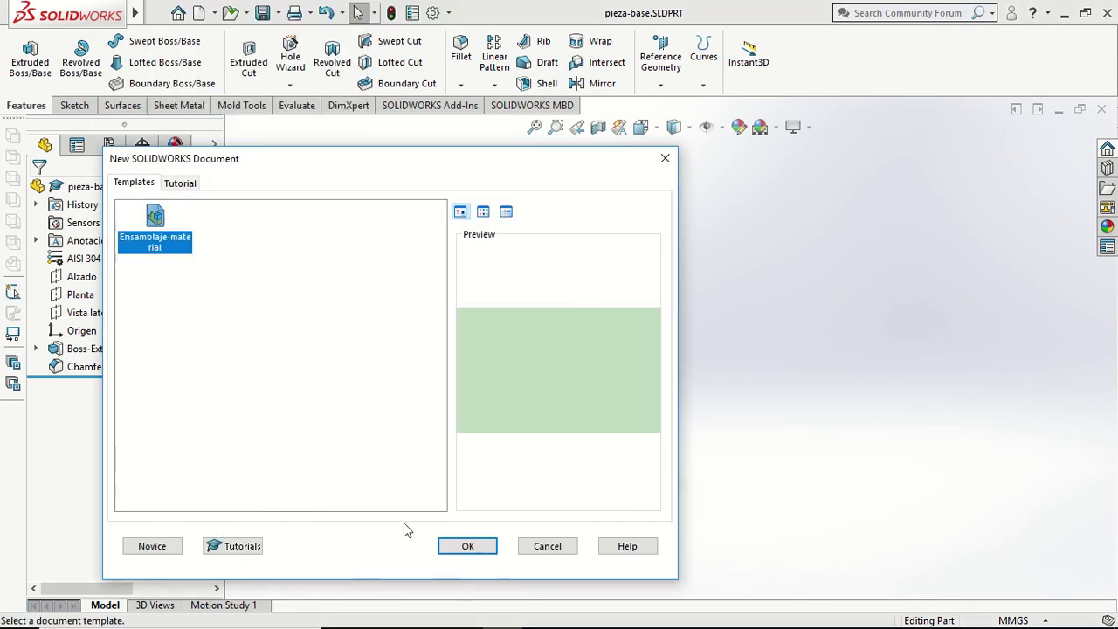
left_click(467, 546)
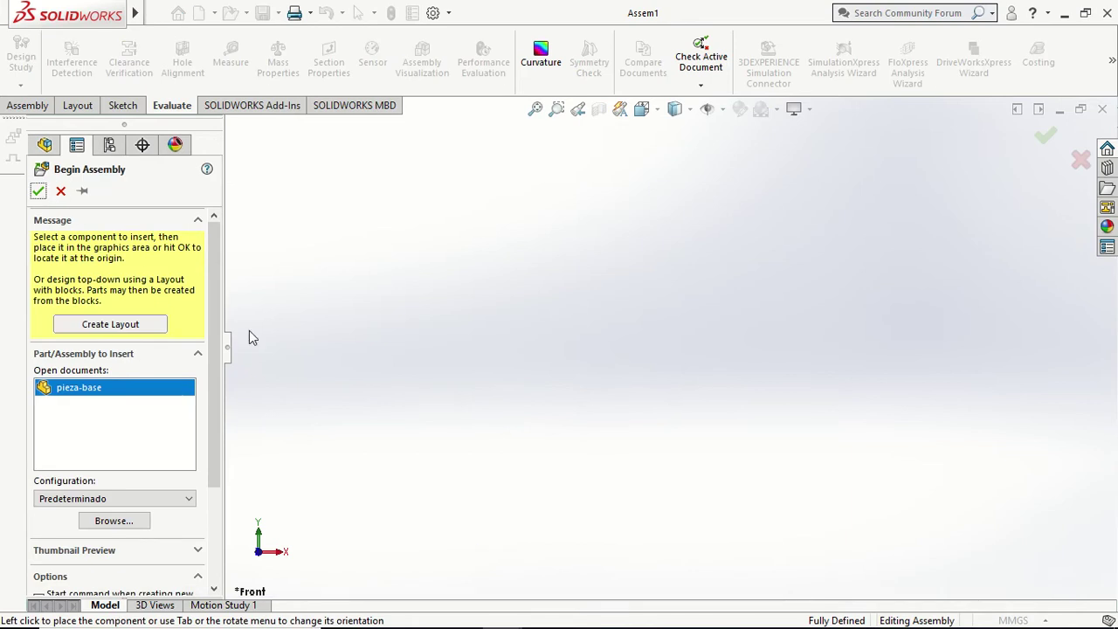
left_click(426, 394)
mouse_move(550, 429)
middle_mouse_down()
mouse_move(674, 376)
mouse_move(660, 366)
middle_mouse_up()
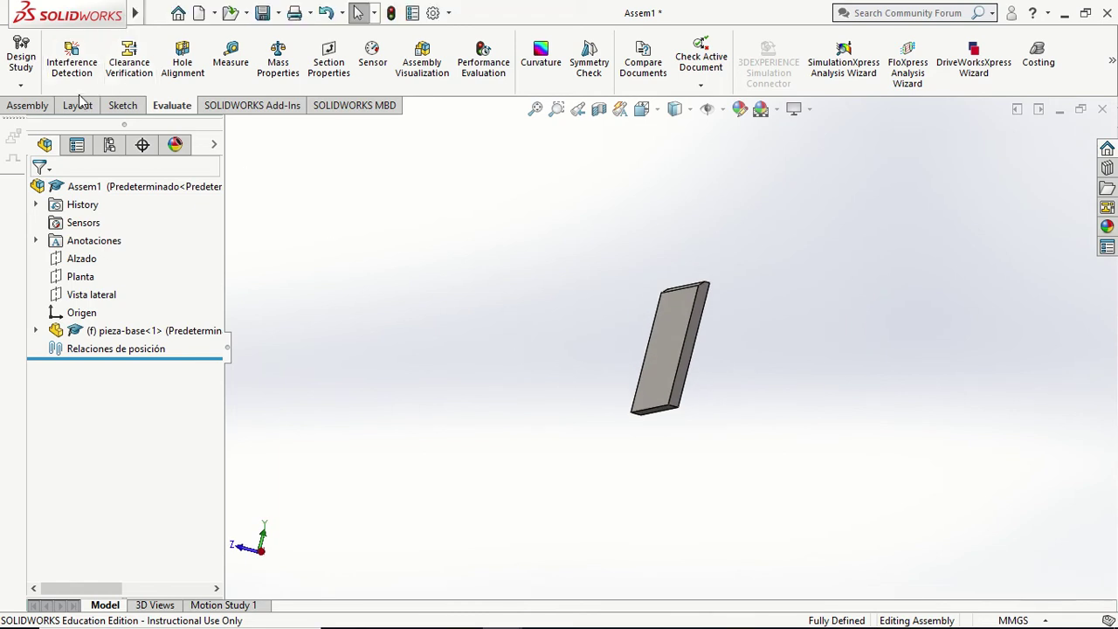
- Save the assembly as ejemplo-soldadura
mouse_move(68, 13)
left_click(157, 12)
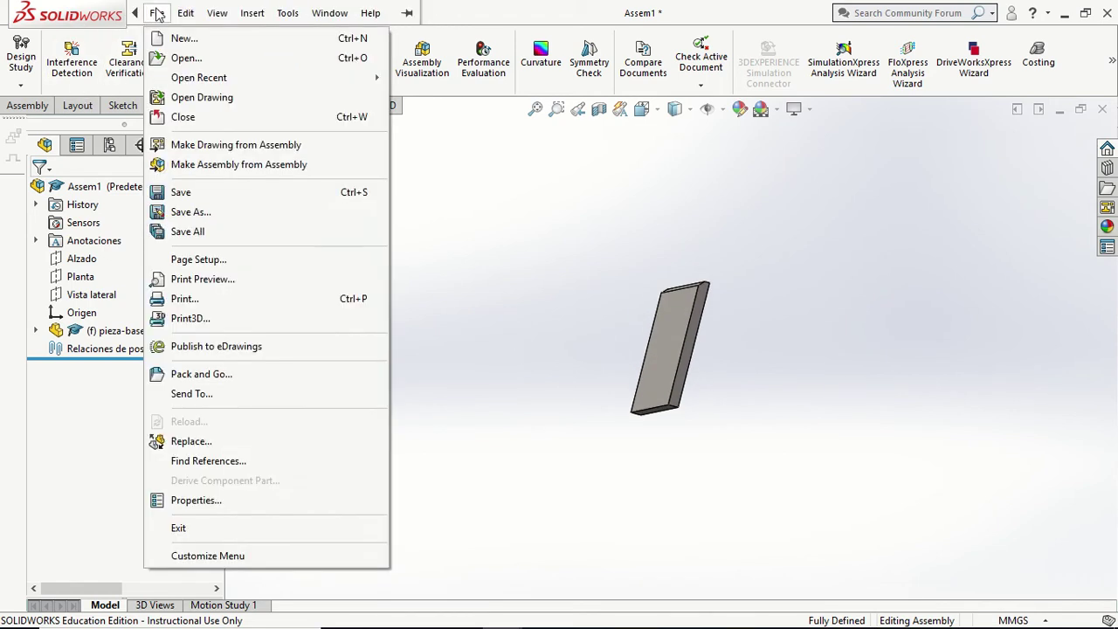
left_click(222, 215)
type("ejemplo-sol")
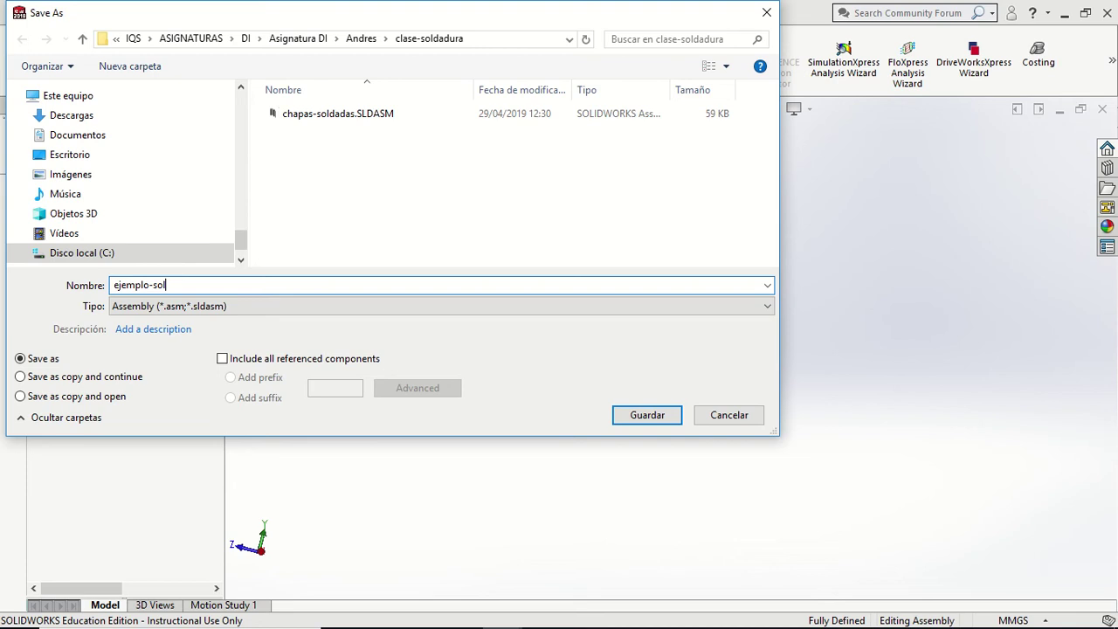
type("dadura")
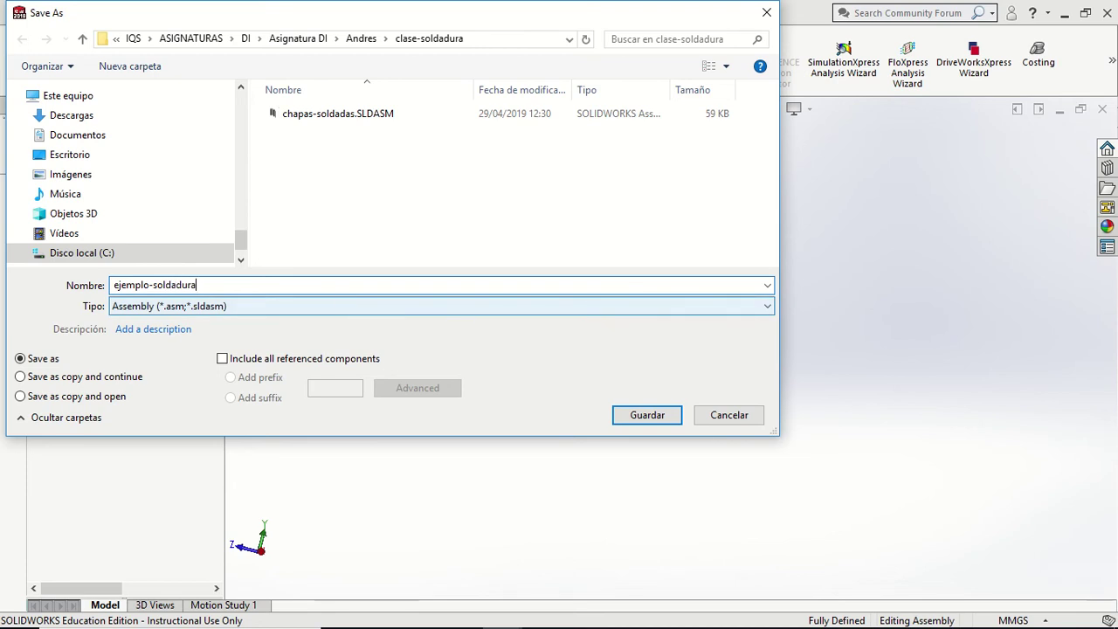
key("Return")
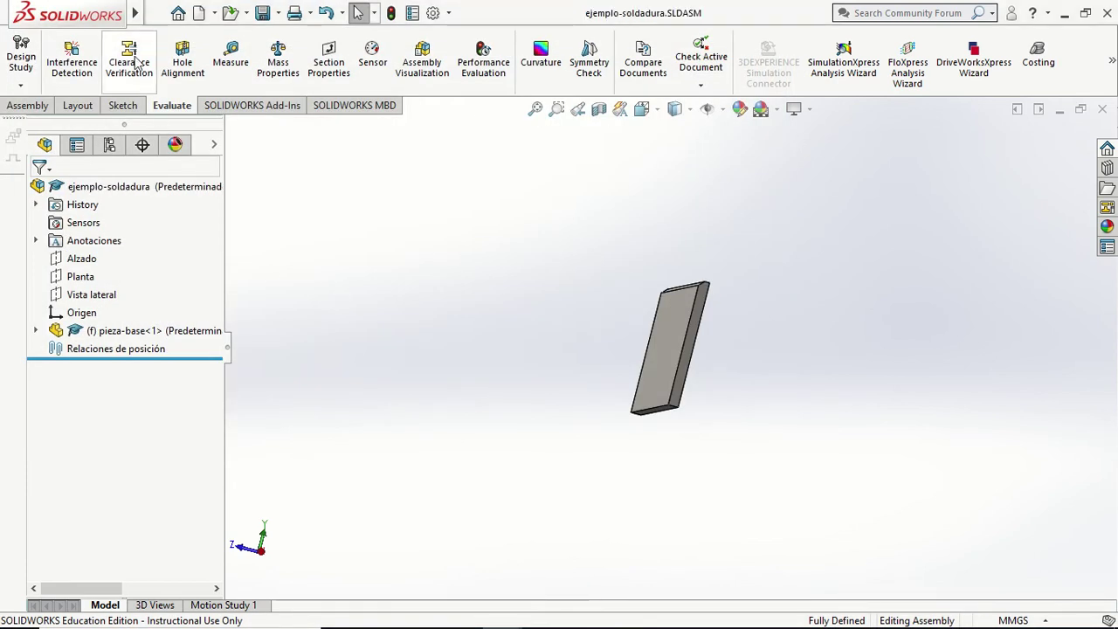
- Insert two more pieza-base plates into the assembly
left_click(26, 105)
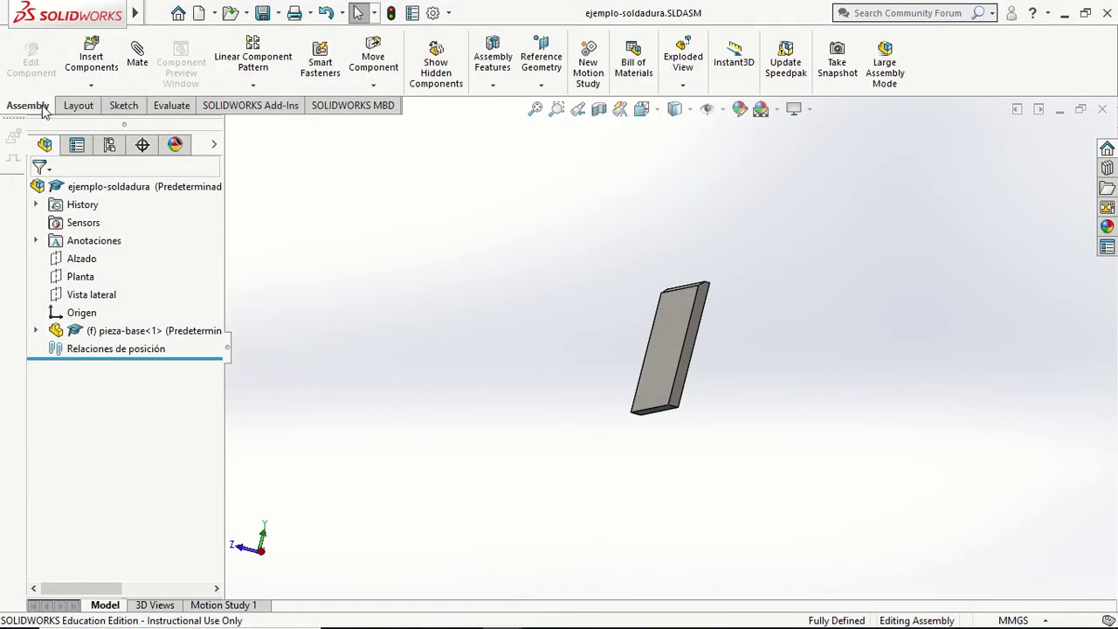
left_click(90, 61)
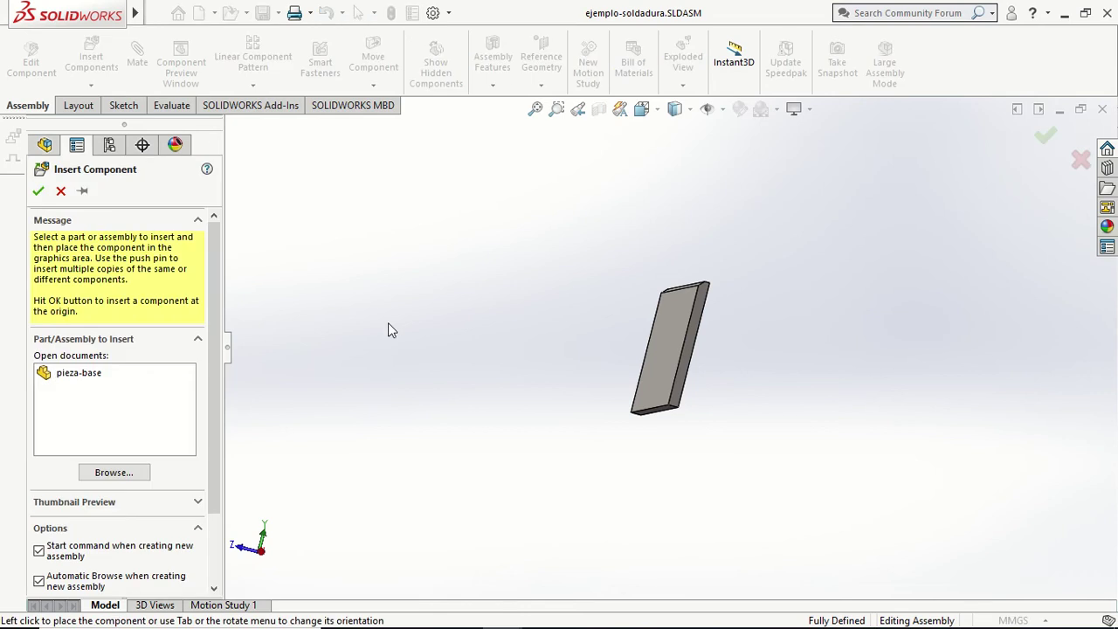
left_click(78, 373)
left_click(578, 265)
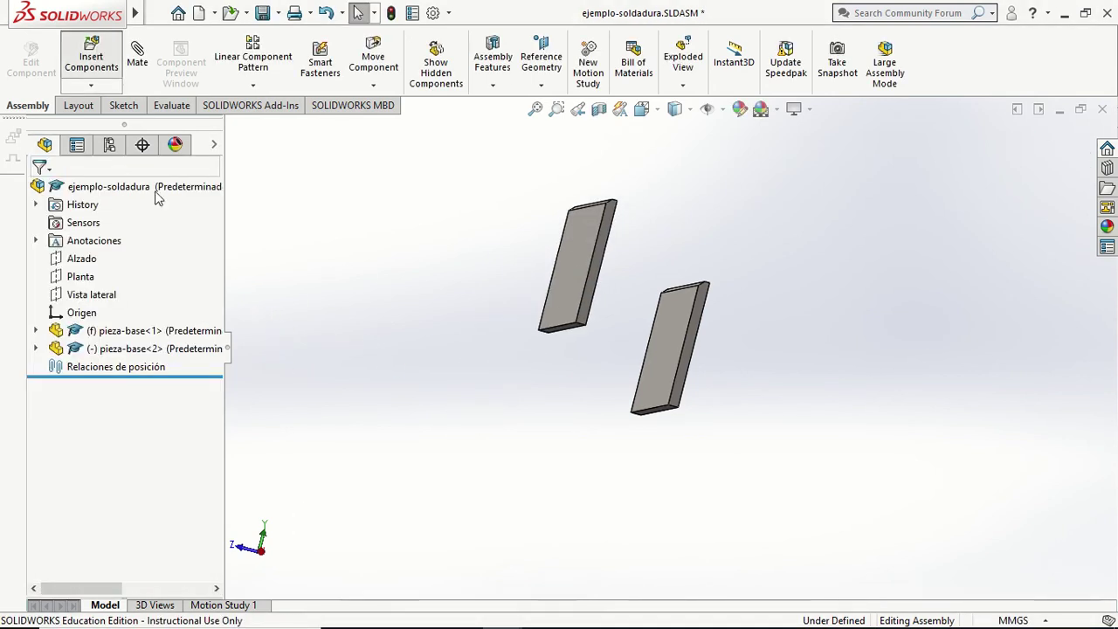
left_click(91, 61)
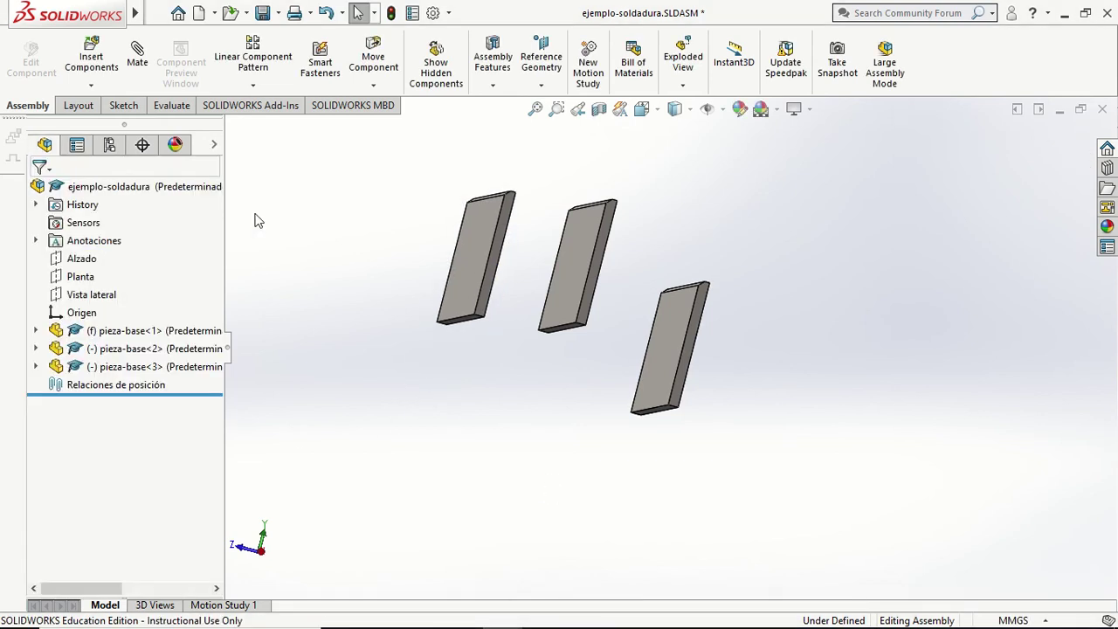
- Mate a face of the second plate coincident with the first plate's face
left_click(137, 54)
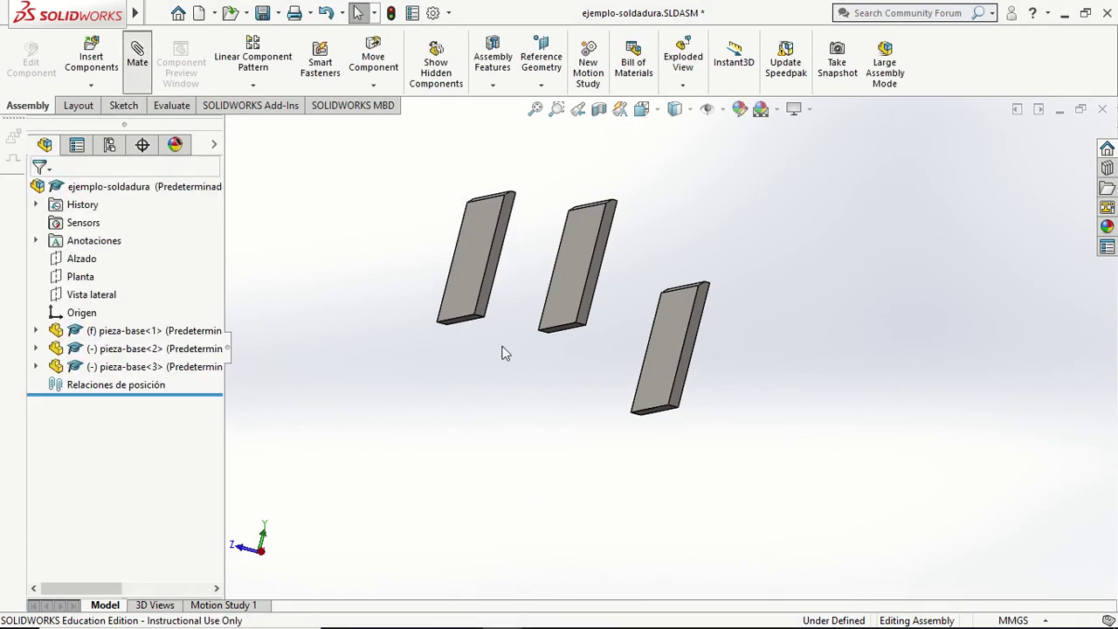
left_click(672, 326)
left_click(566, 253)
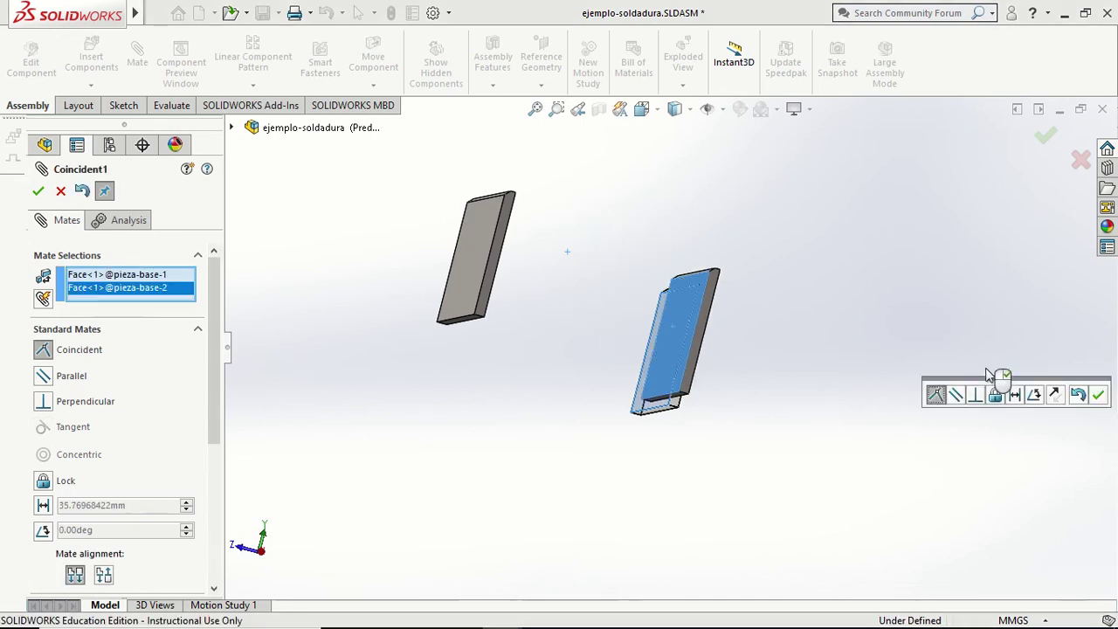
left_click(1099, 392)
middle_click_drag(852, 251, 600, 253)
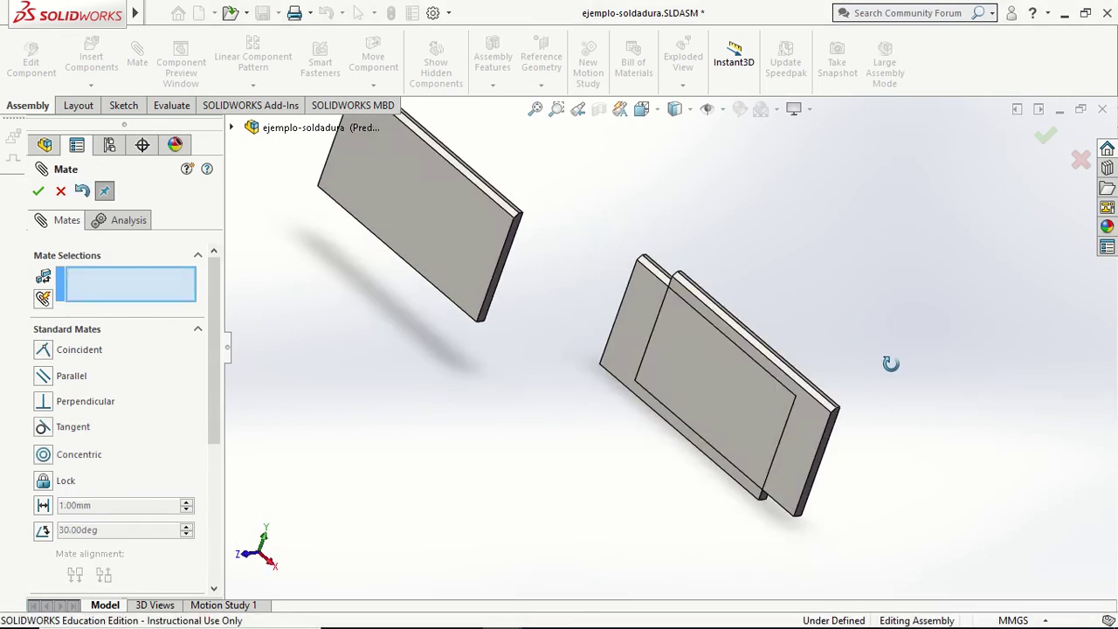
scroll(747, 286, "down", 3)
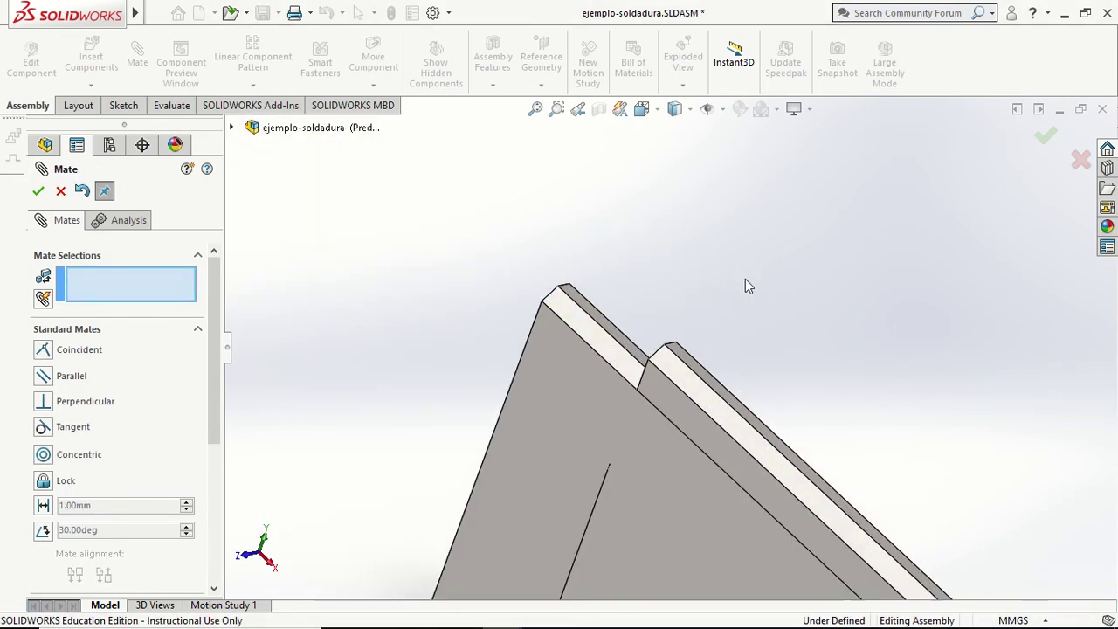
- Add coincident mates between the two plates' top faces and their end faces
left_click(611, 325)
left_click(685, 361)
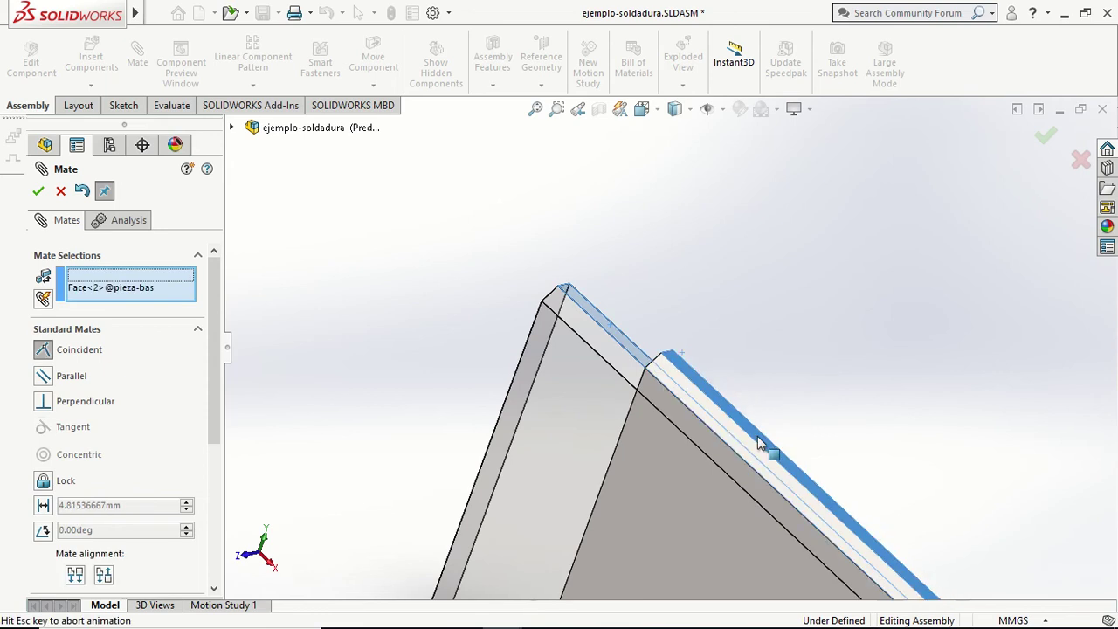
left_click(898, 463)
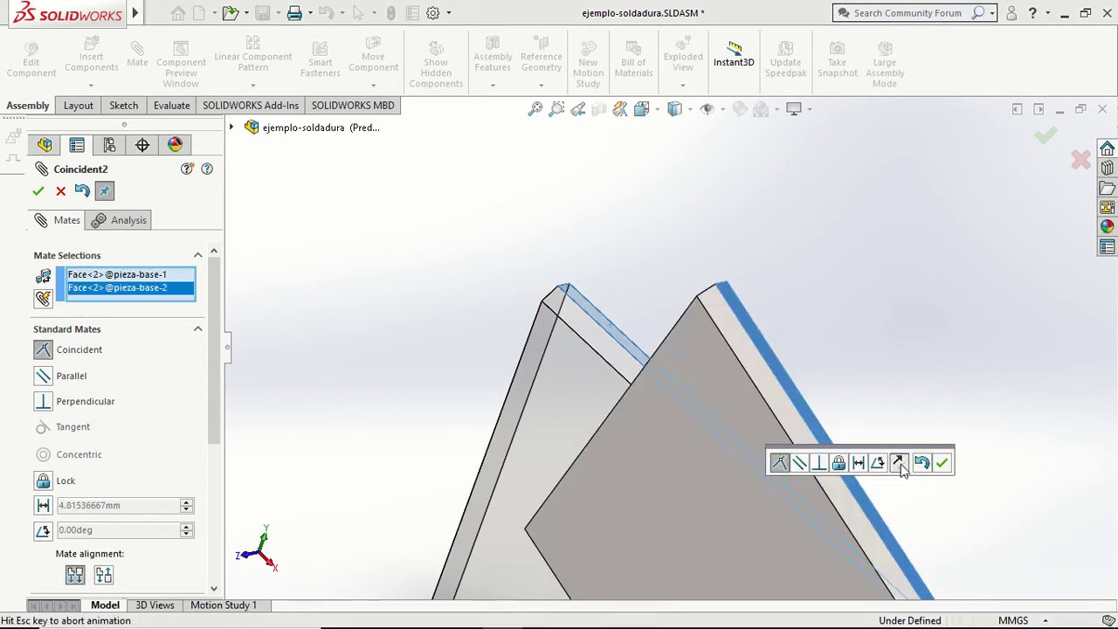
left_click(942, 465)
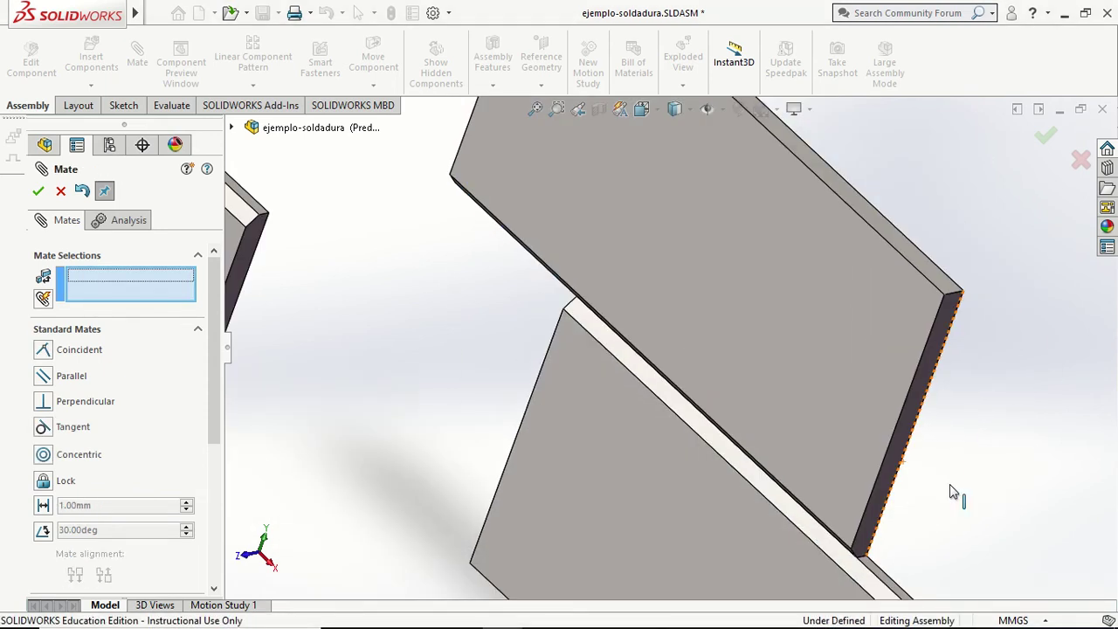
scroll(865, 441, "up", 2)
scroll(782, 363, "down", 2)
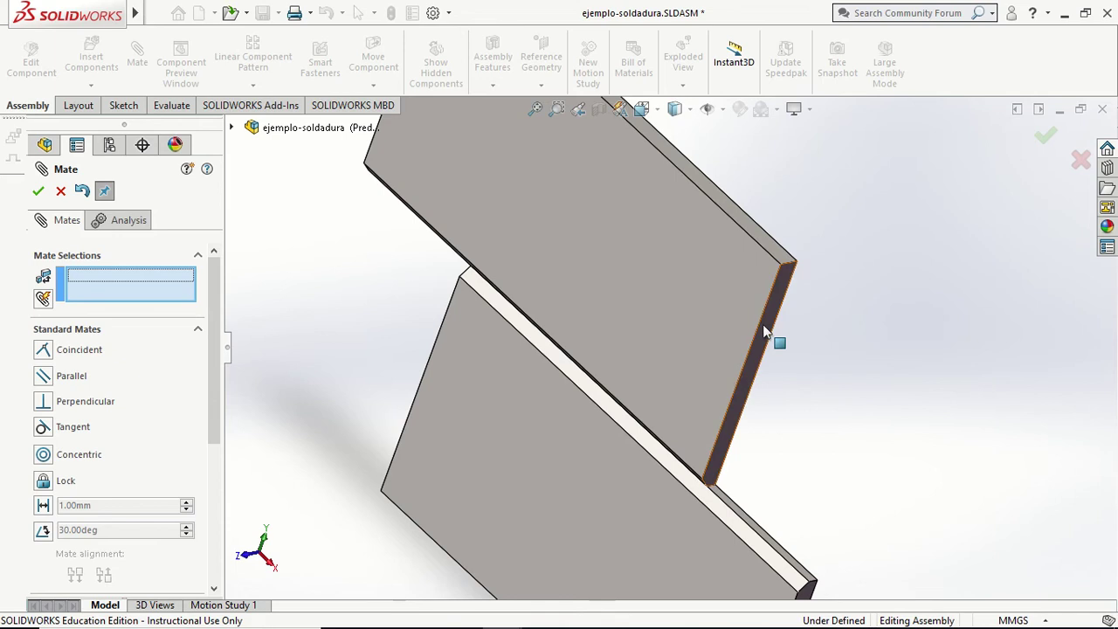
left_click(762, 324)
scroll(864, 514, "up", 2)
scroll(761, 517, "down", 2)
scroll(725, 488, "down", 2)
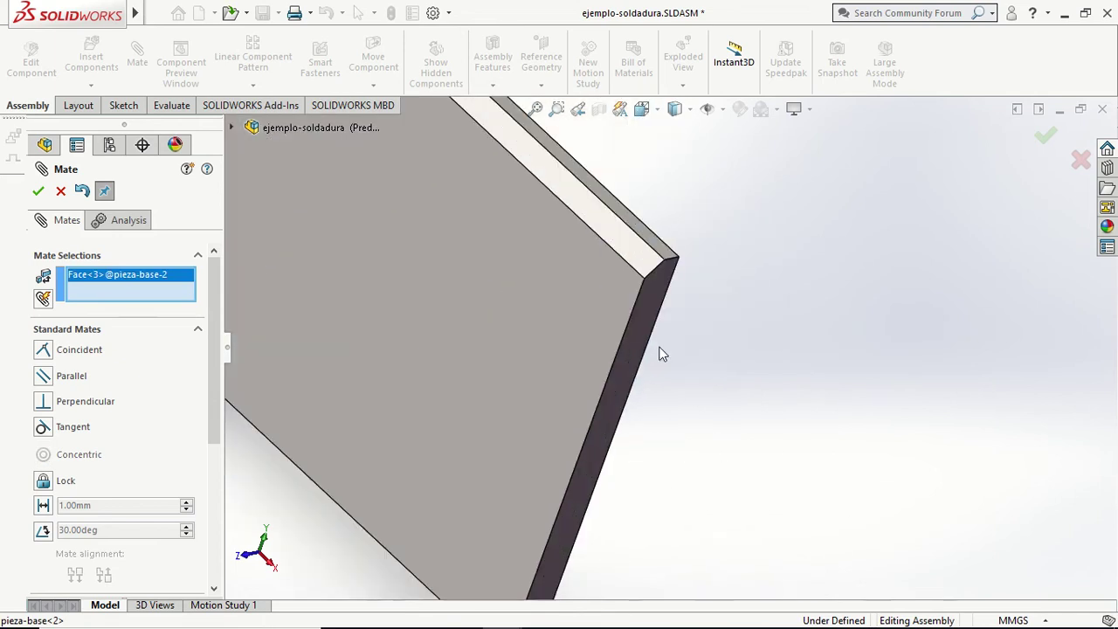
left_click(645, 354)
scroll(753, 427, "up", 3)
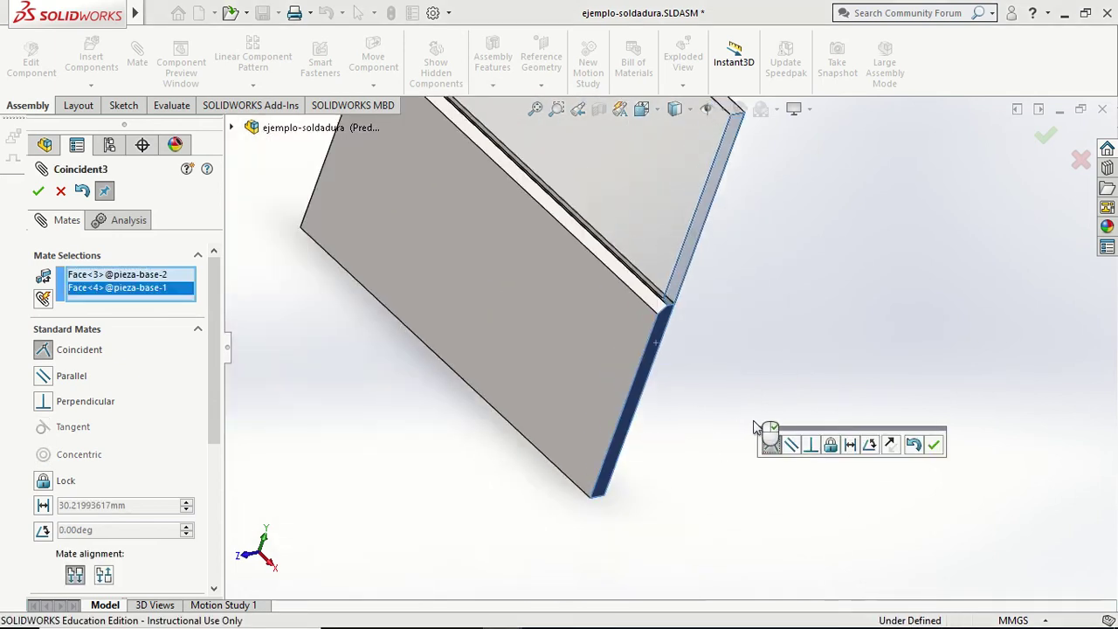
left_click(933, 447)
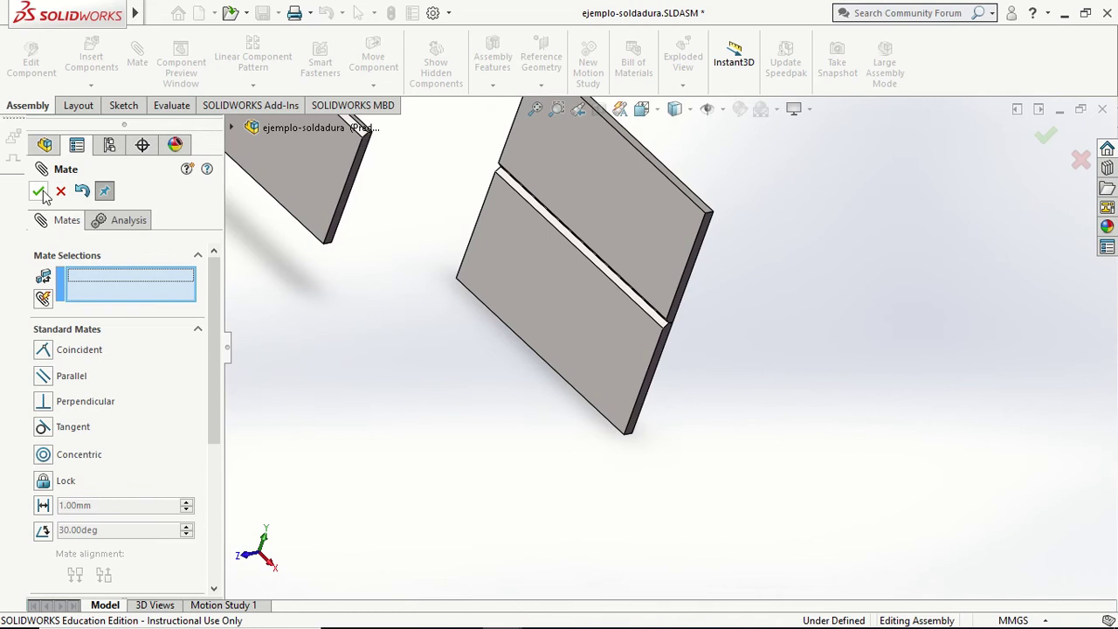
- Mate the third plate's faces coincident with the first plate and its thin side face
key("Escape")
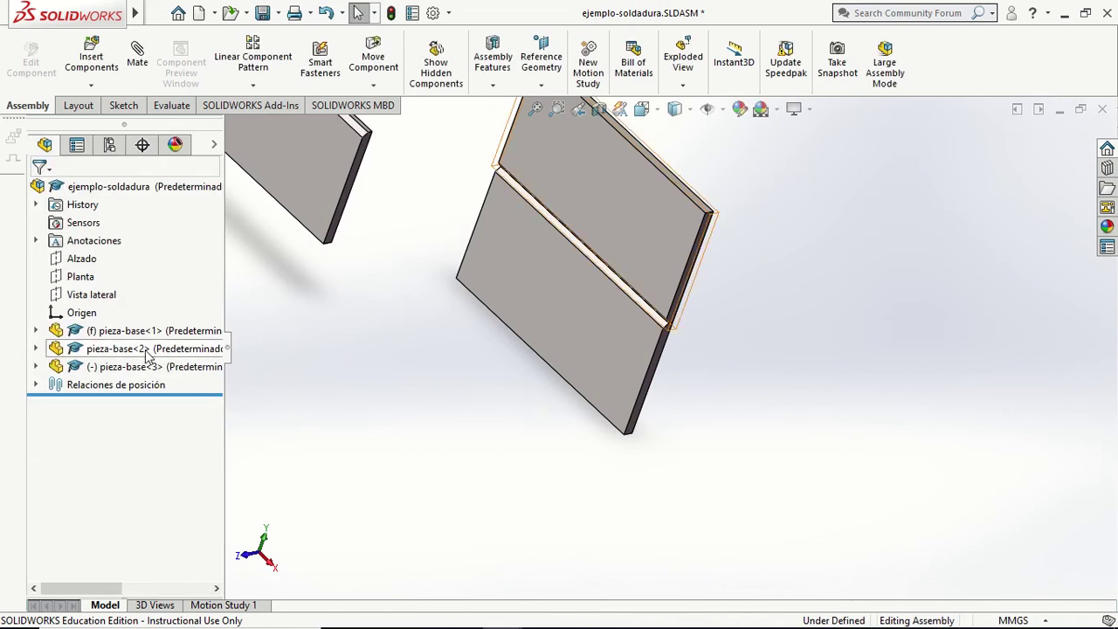
scroll(438, 458, "up", 3)
middle_click_drag(435, 319, 436, 365)
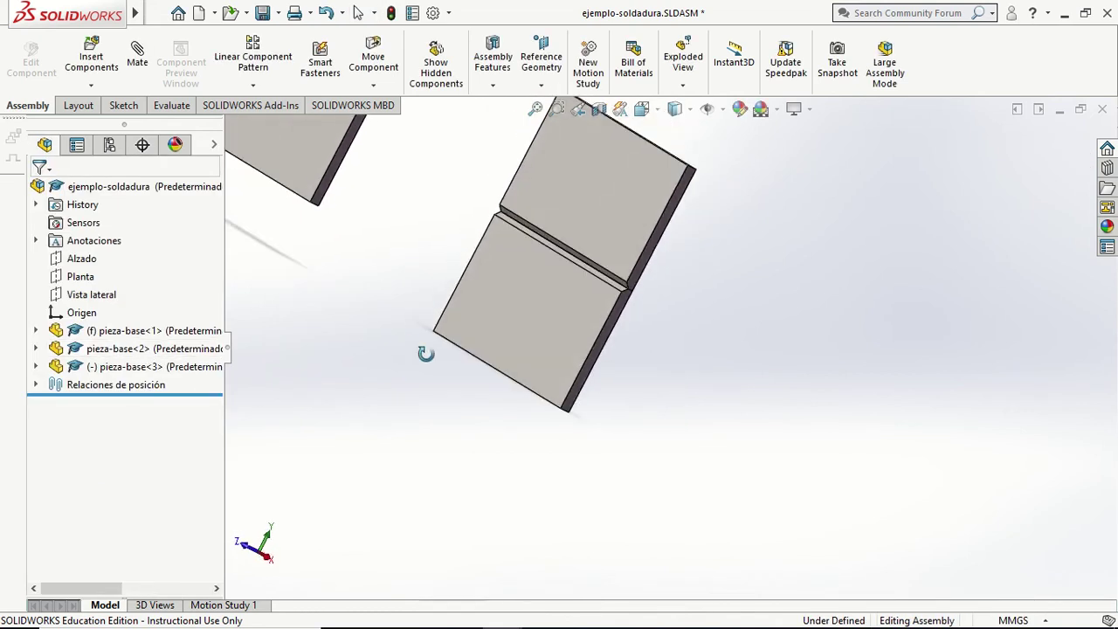
left_click(137, 54)
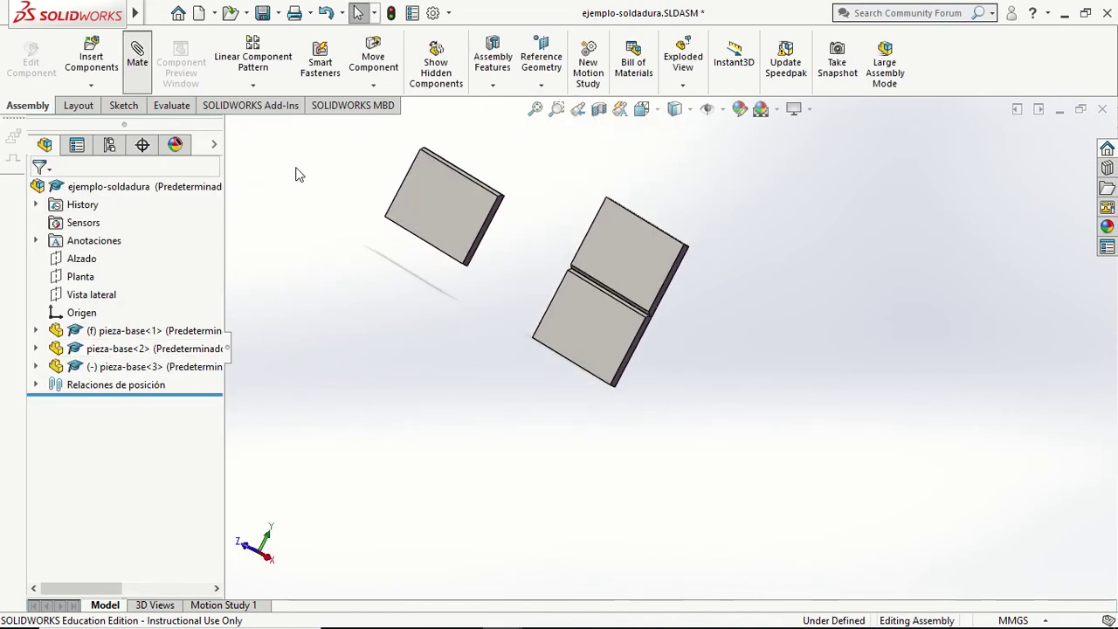
left_click(562, 340)
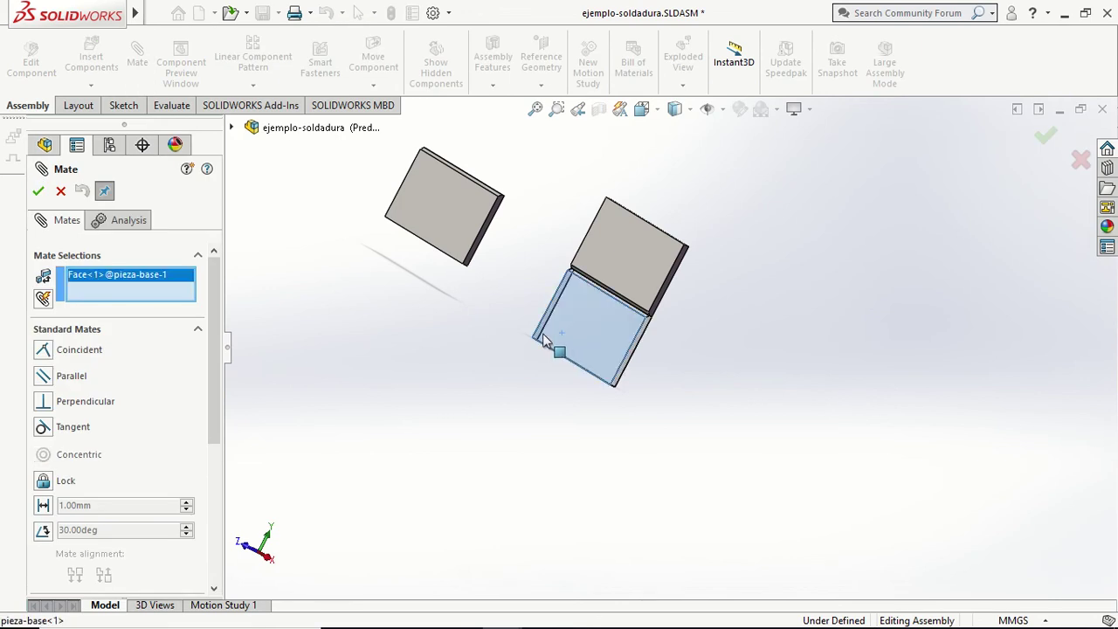
middle_click_drag(562, 340, 495, 257)
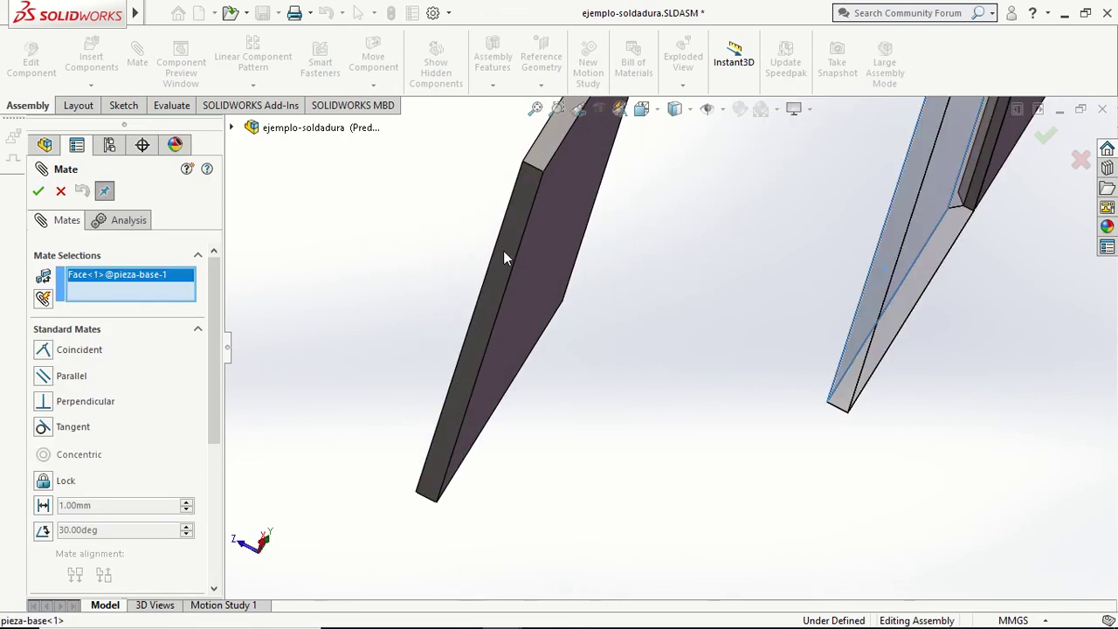
left_click(503, 252)
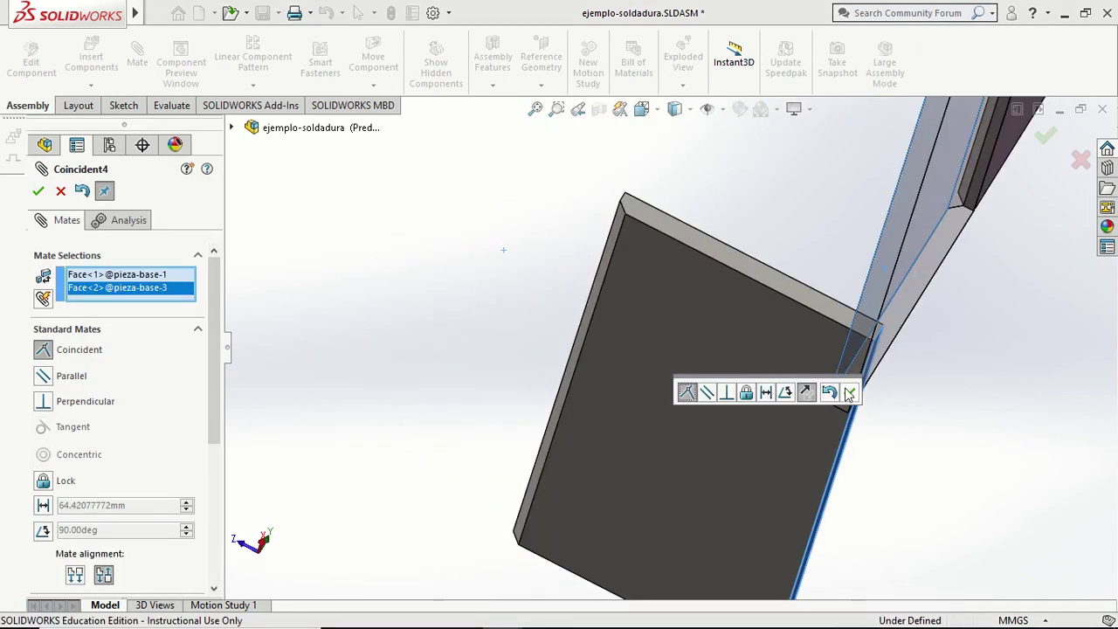
left_click(849, 393)
left_click(778, 283)
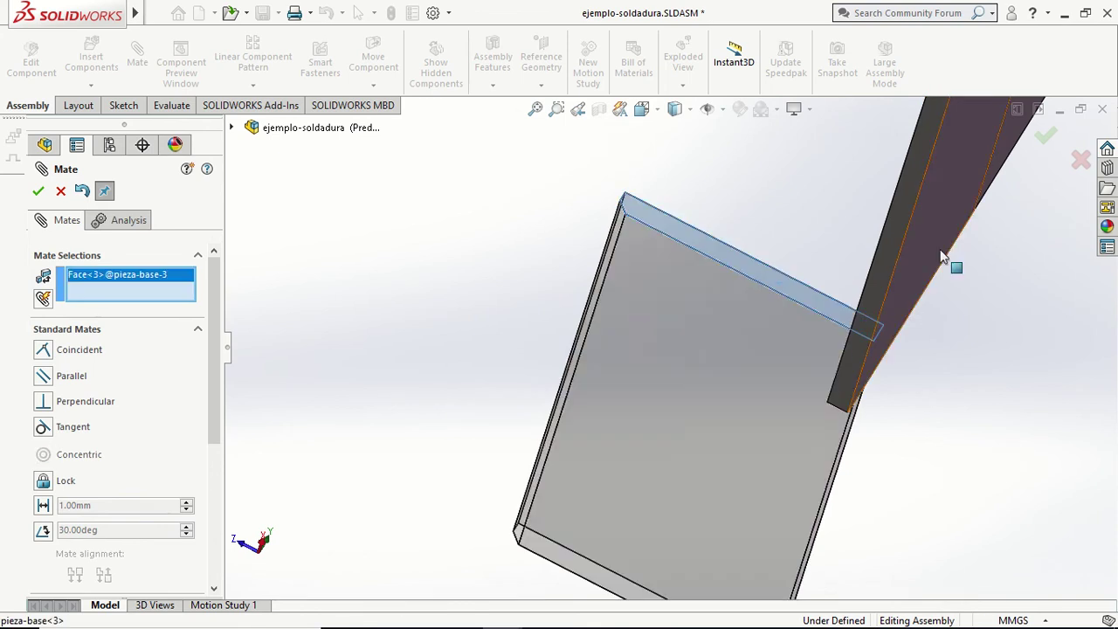
middle_click_drag(944, 256, 856, 320)
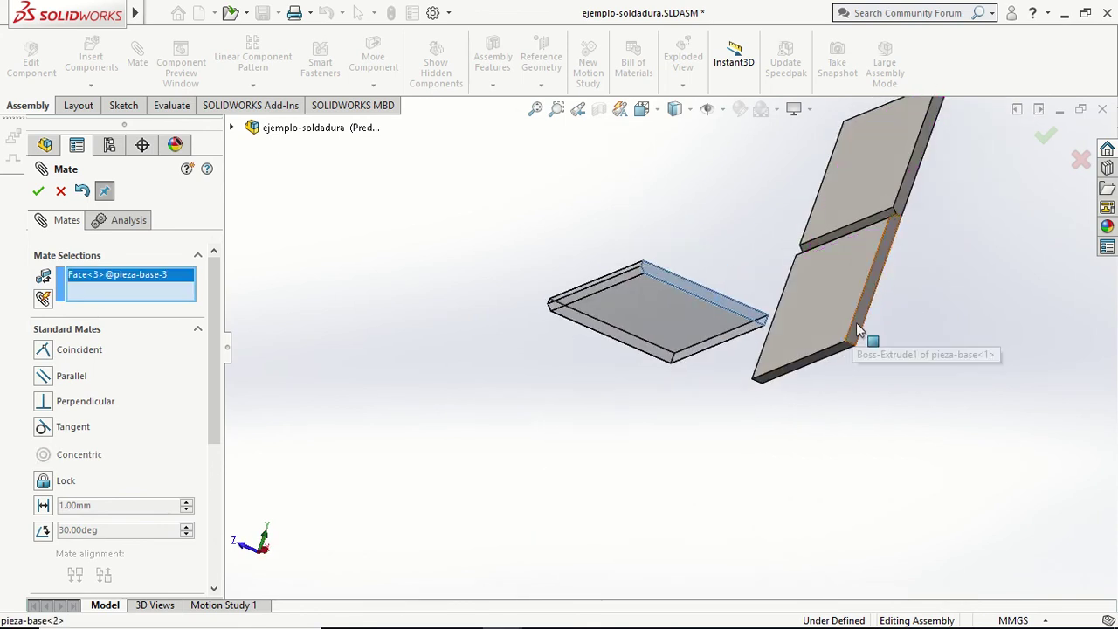
left_click(858, 332)
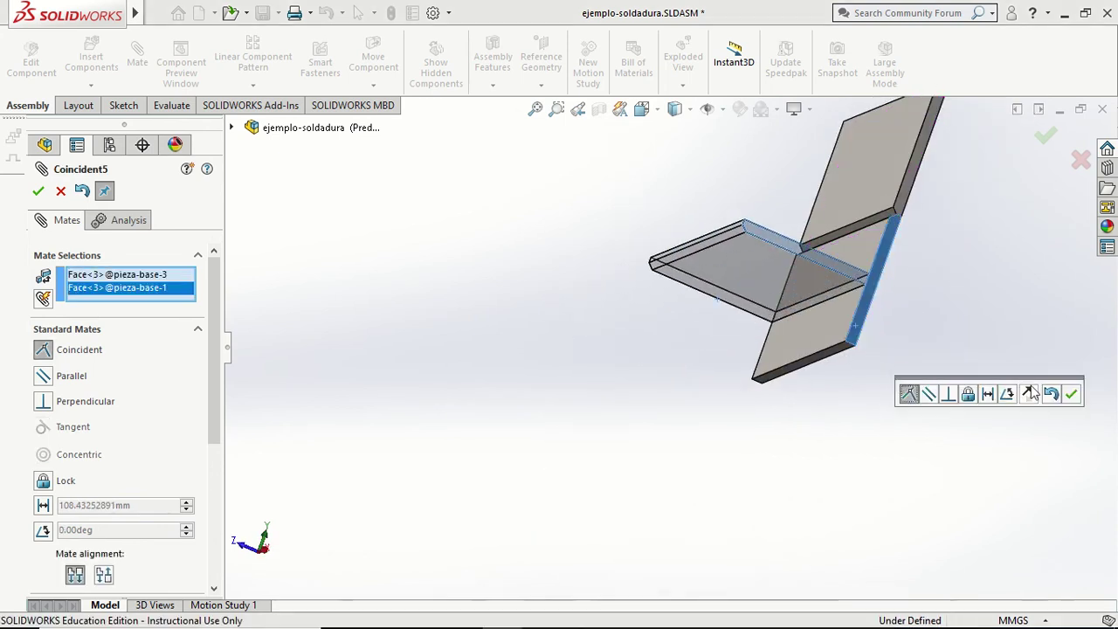
left_click(1071, 394)
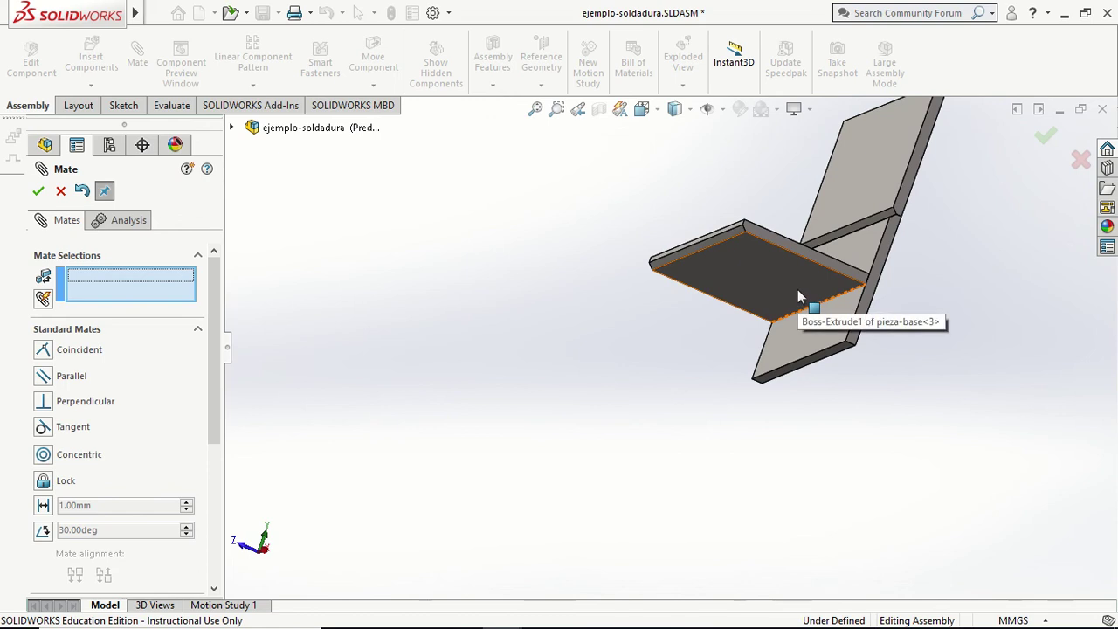
- Add a 20 mm distance mate between the third plate and the base plate's thin edge
left_click(798, 290)
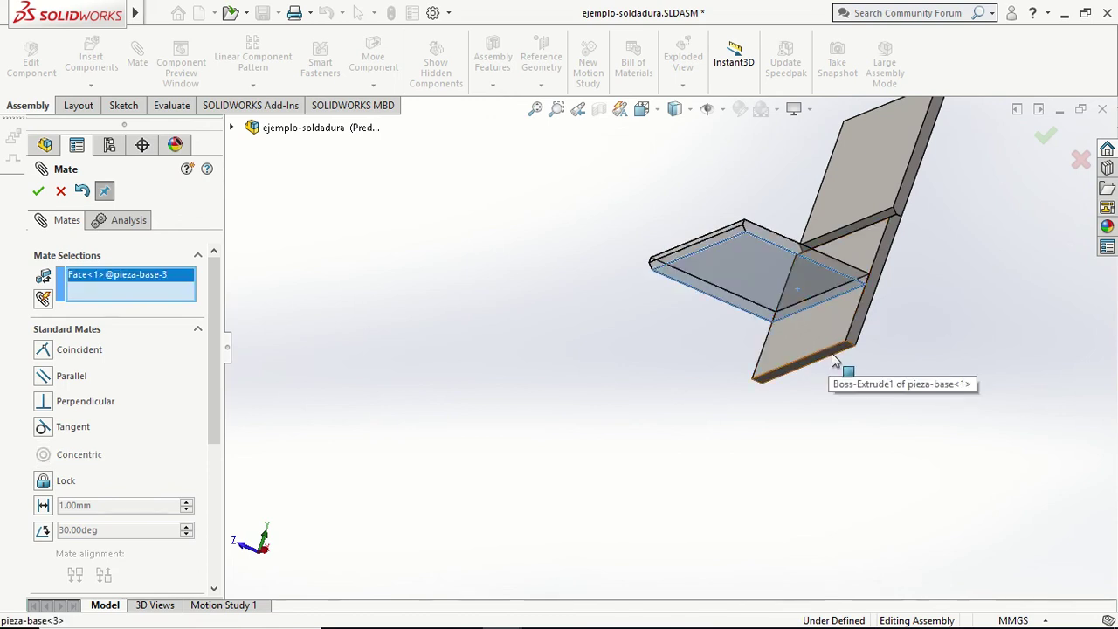
left_click(834, 360)
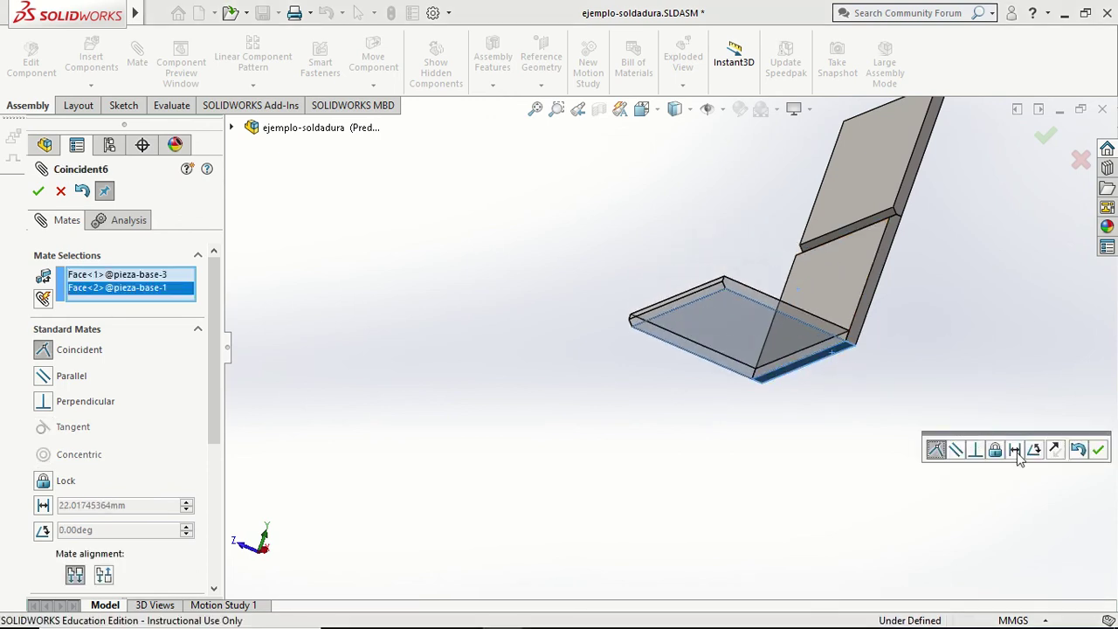
left_click(1015, 450)
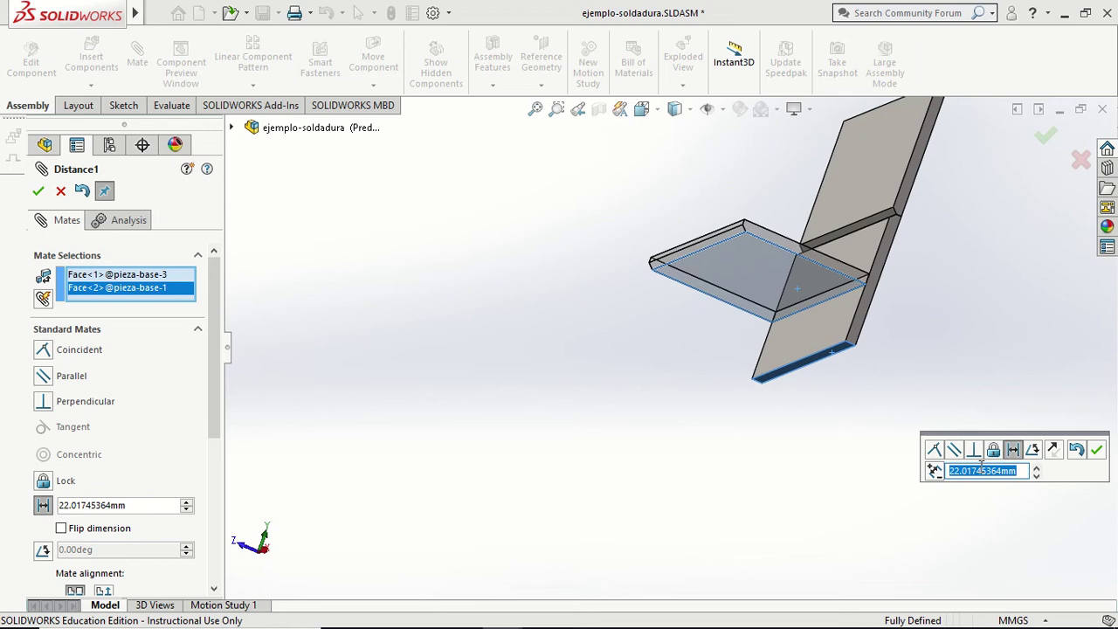
type("20")
key("Return")
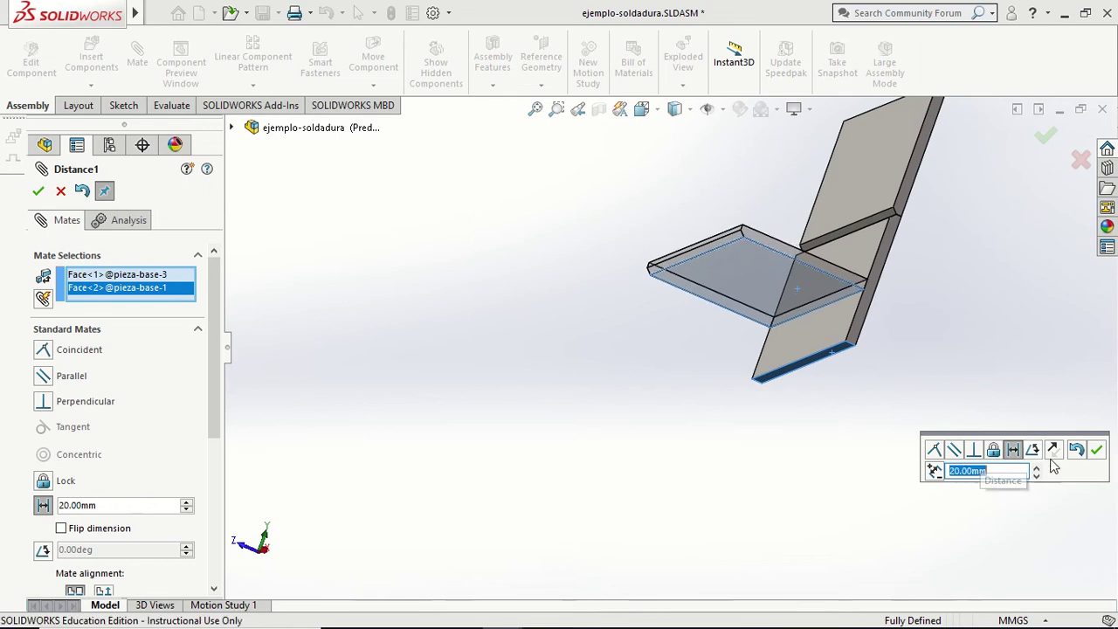
left_click(1098, 450)
mouse_move(948, 330)
middle_mouse_down()
mouse_move(836, 273)
mouse_move(398, 265)
middle_mouse_up()
- Finish mating, save the ejemplo-soldadura assembly, and open the Insert menu
left_click(40, 193)
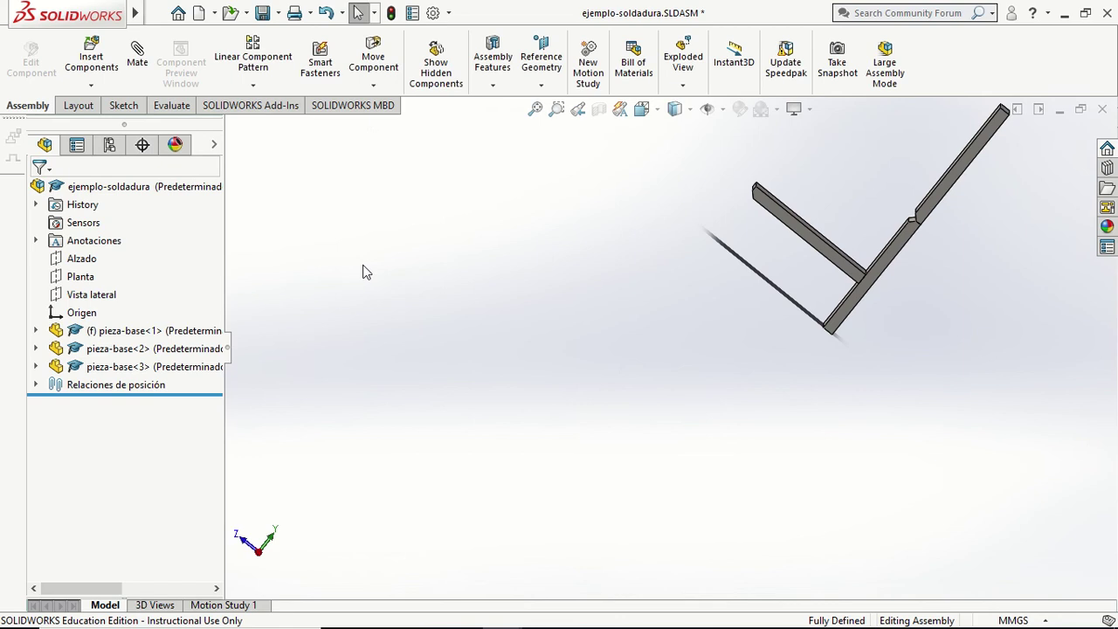
mouse_move(274, 328)
middle_mouse_down()
mouse_move(611, 332)
mouse_move(586, 299)
mouse_move(616, 331)
middle_mouse_up()
mouse_move(65, 14)
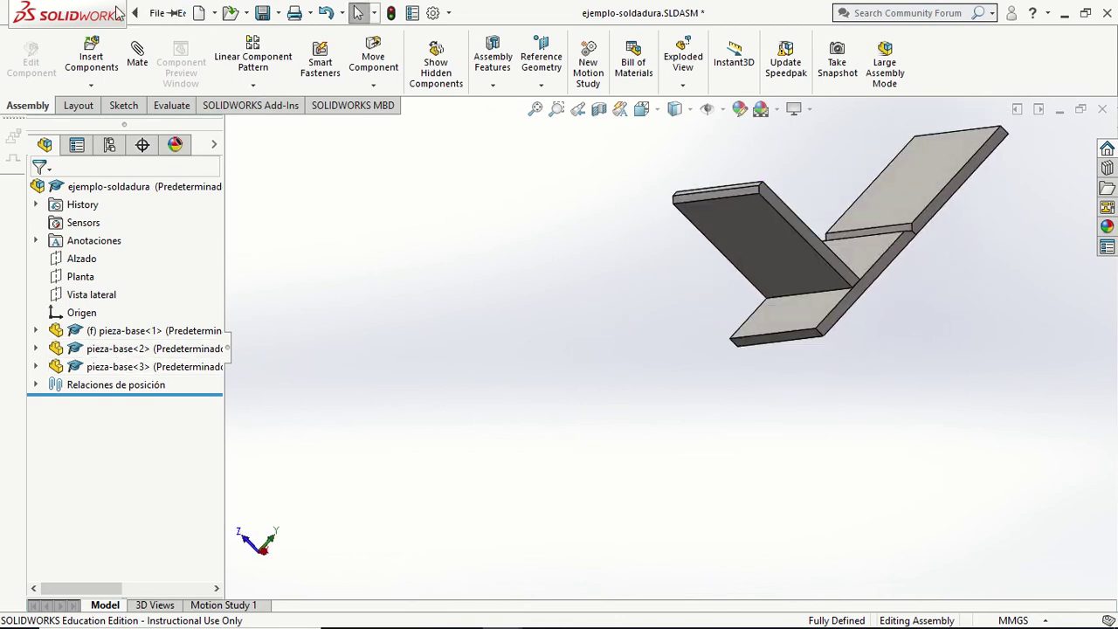
left_click(155, 13)
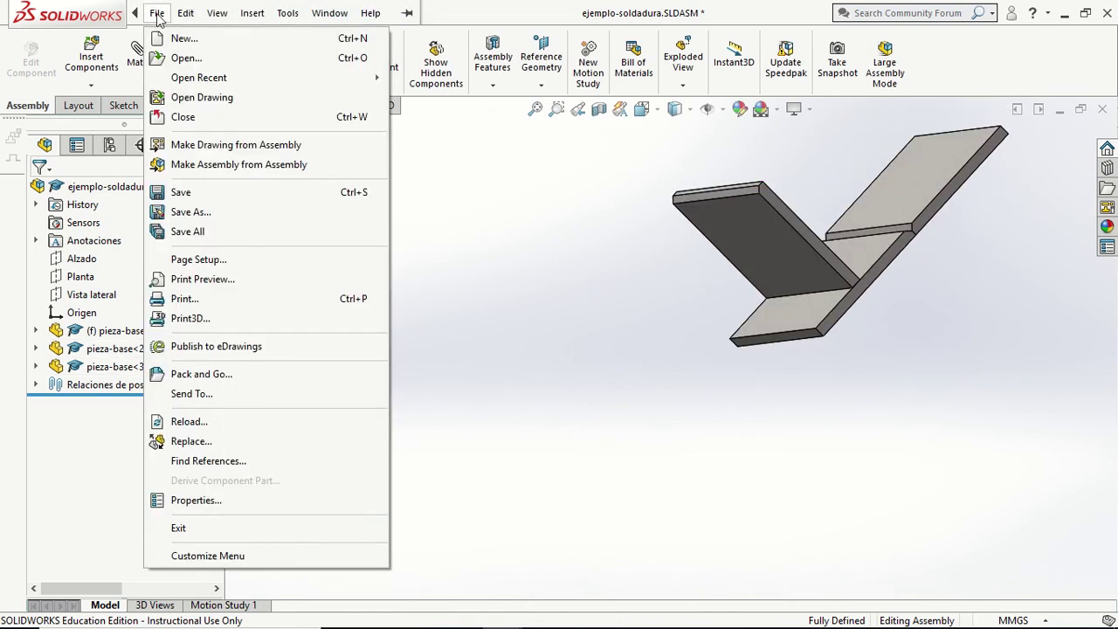
left_click(188, 193)
left_click(248, 13)
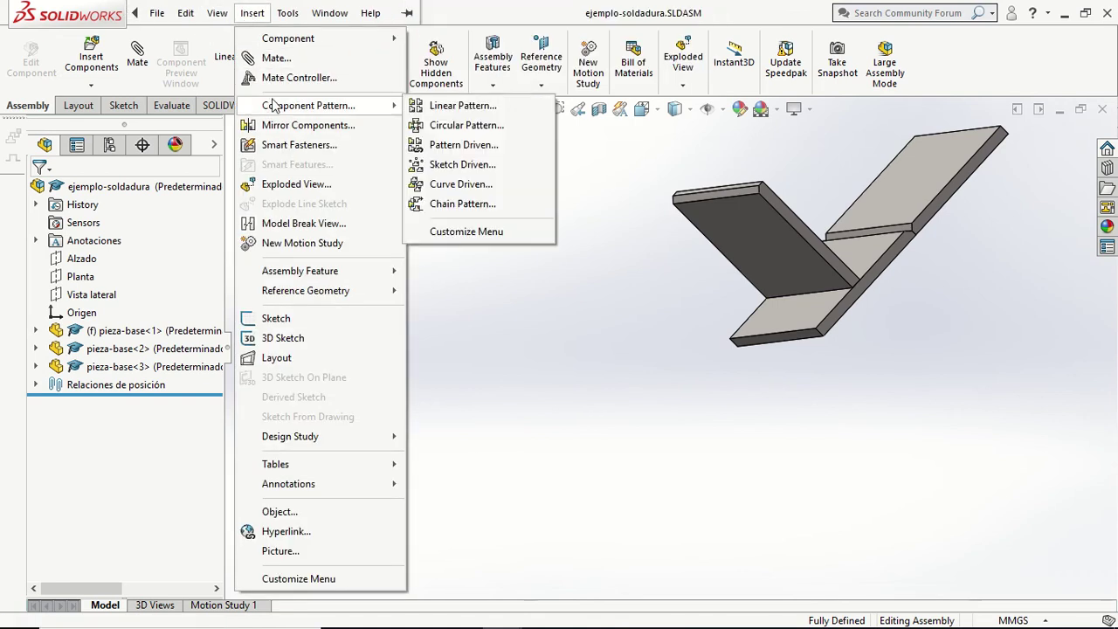
mouse_move(299, 271)
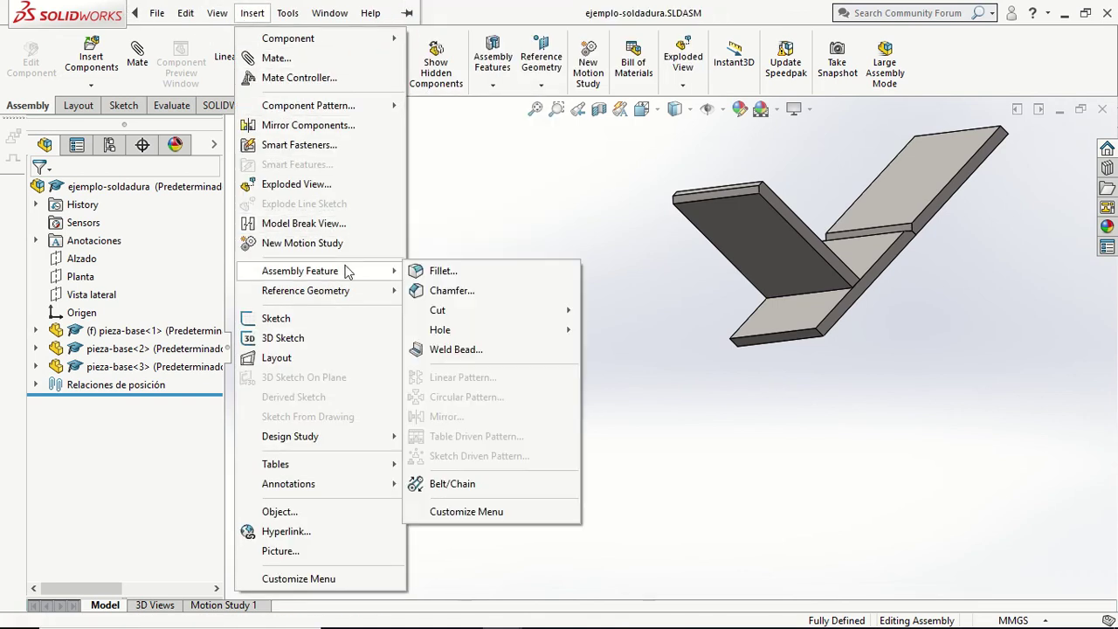
- Start a 2 mm weld bead between pieza-base-2's narrow face and pieza-base-1's adjoining face
left_click(471, 349)
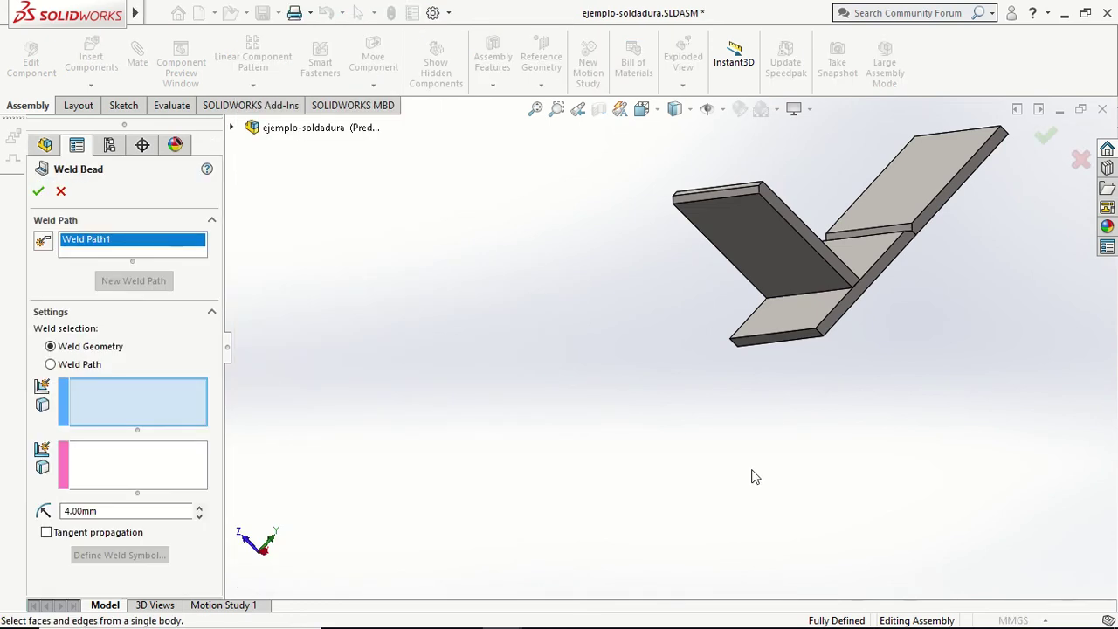
mouse_move(756, 477)
middle_mouse_down()
mouse_move(763, 469)
mouse_move(781, 512)
middle_mouse_up()
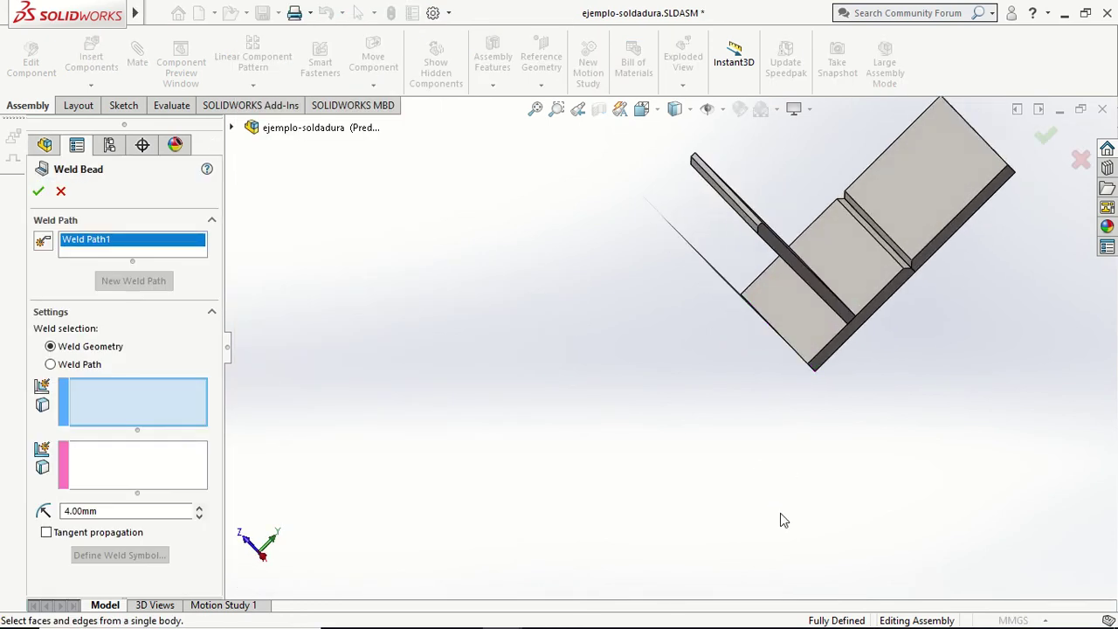
scroll(894, 279, "down", 3)
scroll(878, 242, "down", 3)
scroll(878, 242, "down", 2)
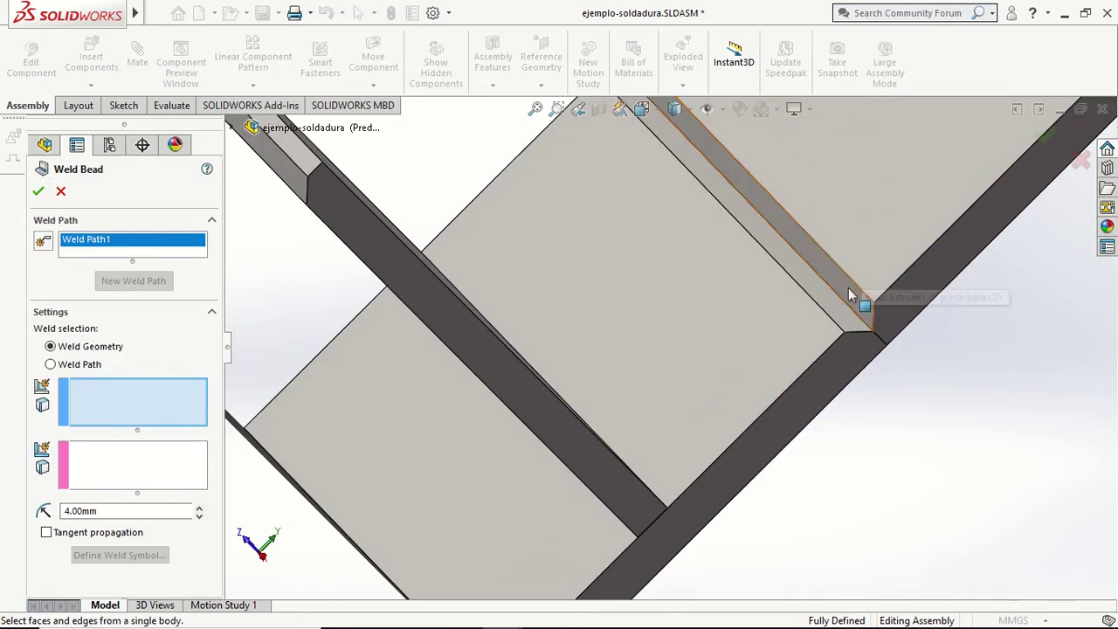
left_click(850, 289)
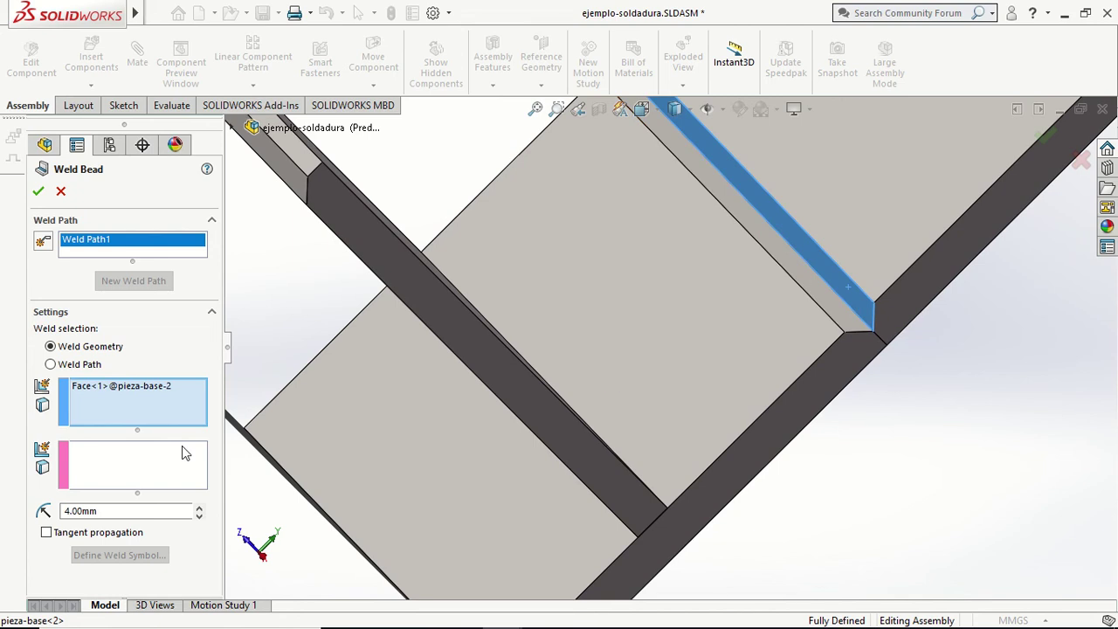
left_click(183, 453)
left_click(793, 264)
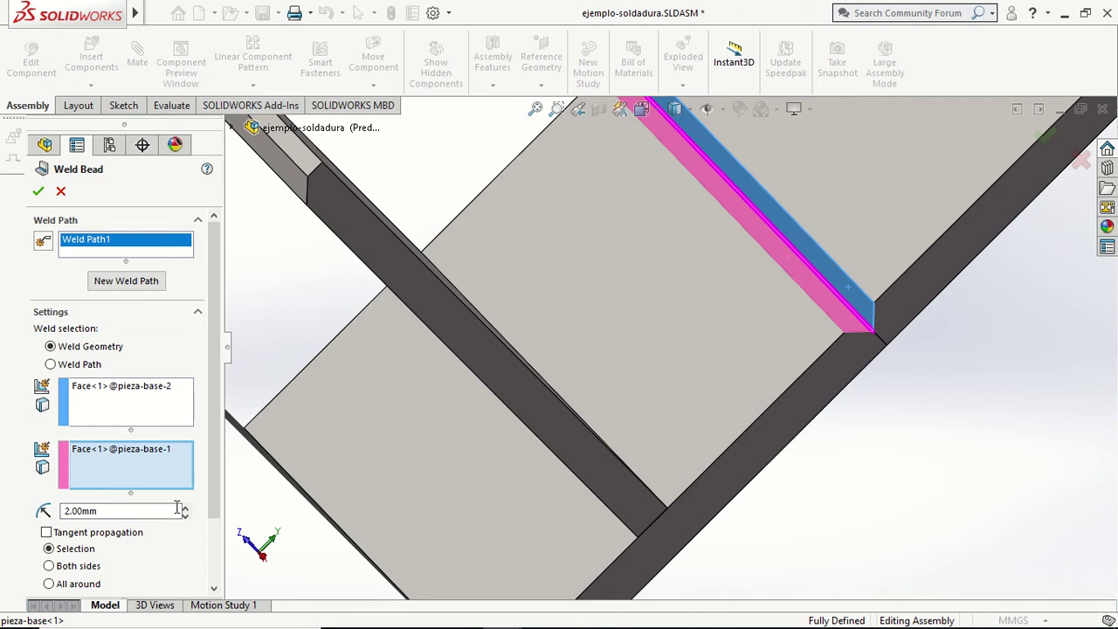
scroll(218, 447, "down", 2)
scroll(217, 448, "down", 1)
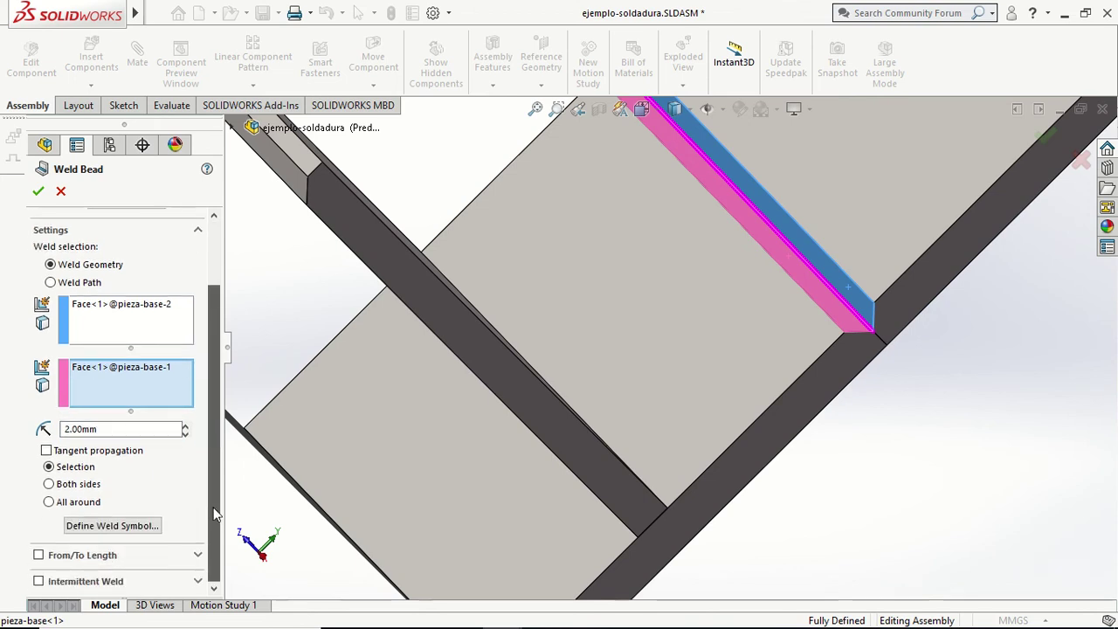
- Make the bead intermittent by pitch and length: 7 mm weld length, 10 mm pitch
left_click(112, 582)
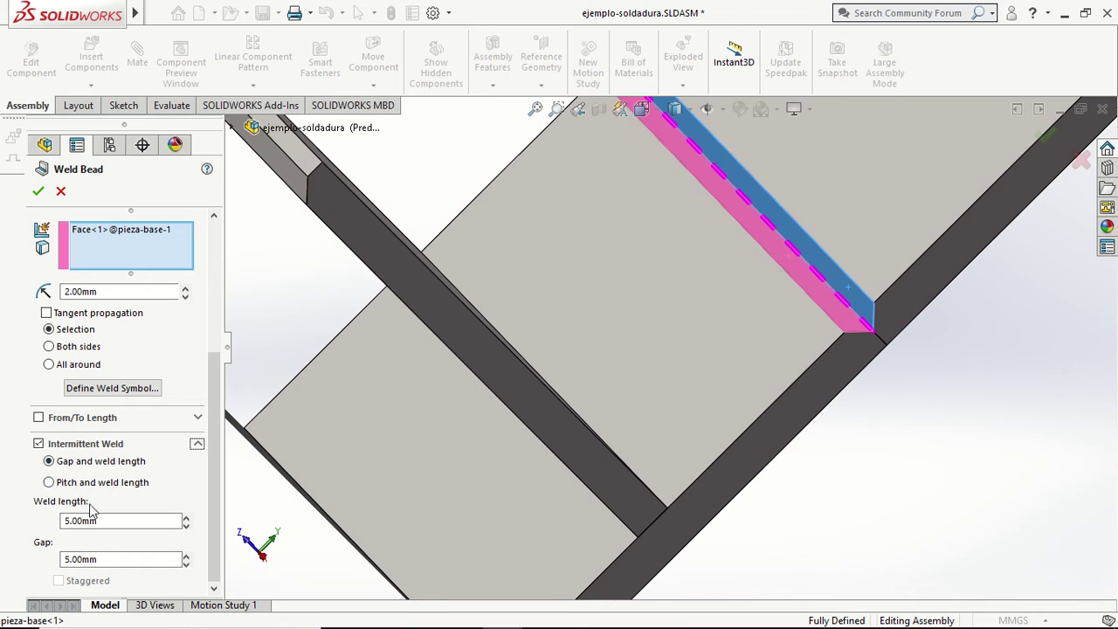
left_click(49, 482)
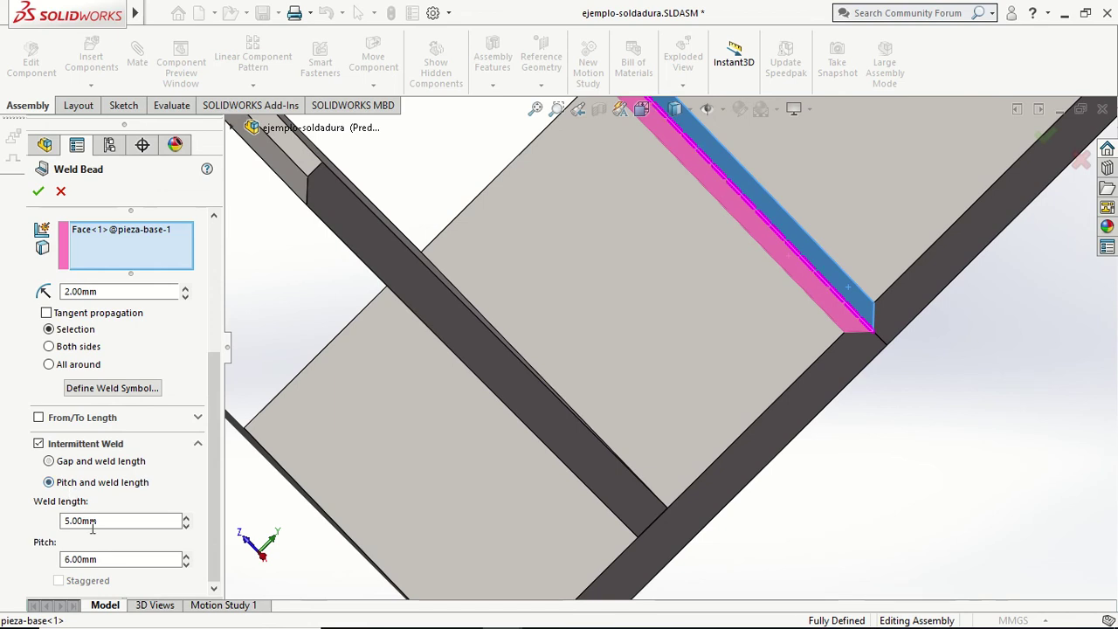
left_click(65, 560)
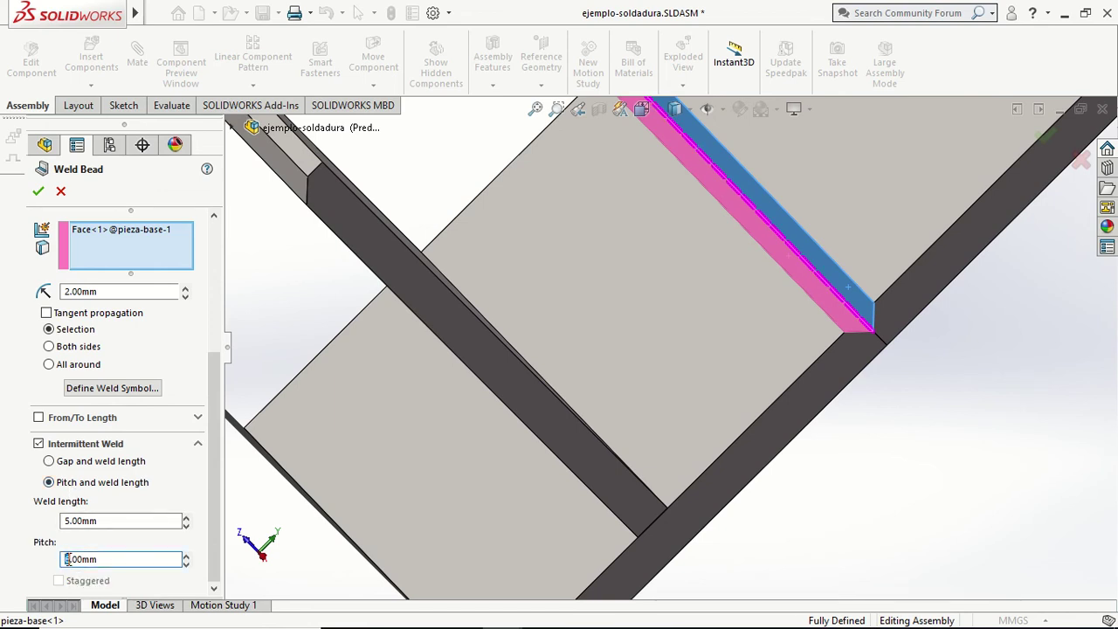
type("10")
left_click(66, 521)
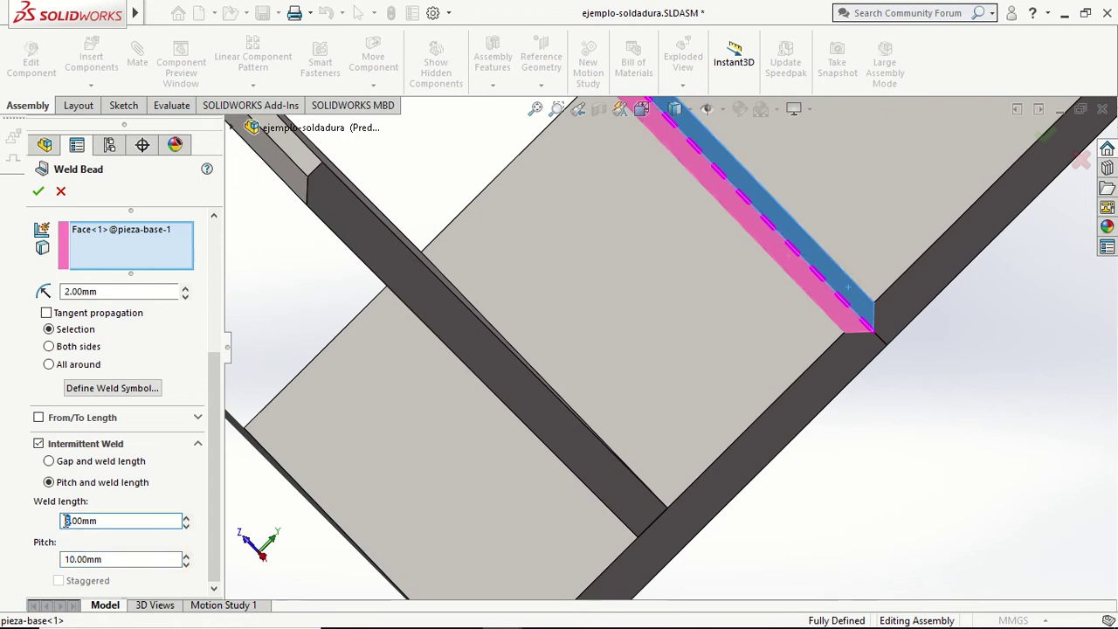
type("7")
left_click(122, 560)
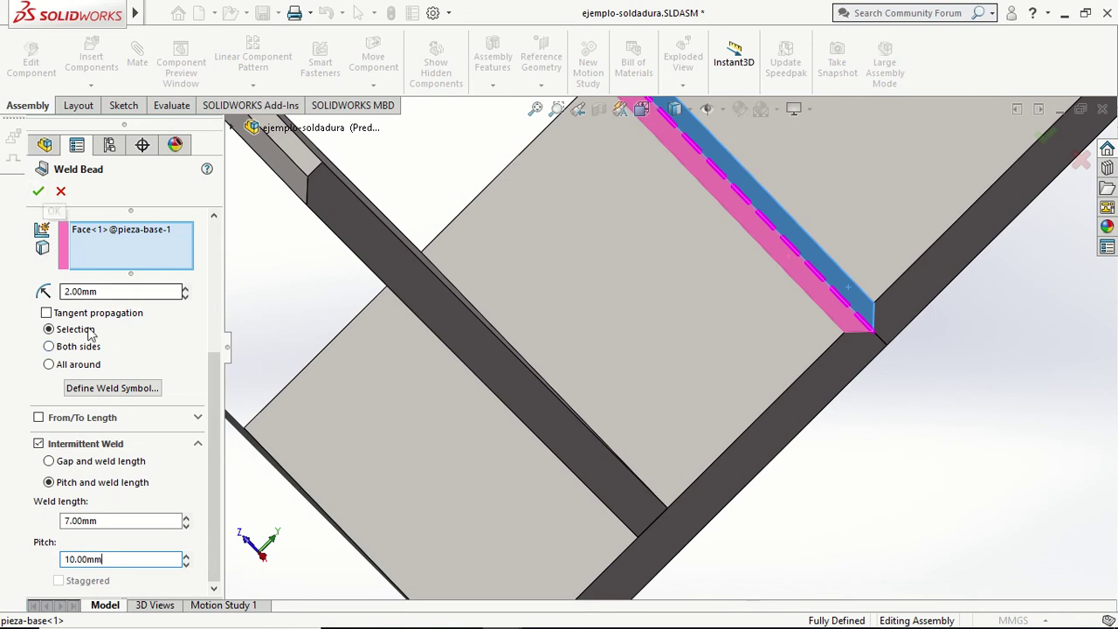
- Define the bead's ISO weld symbol with size 2 and 10x7(3) length notation
left_click(112, 390)
type("10x7(3)")
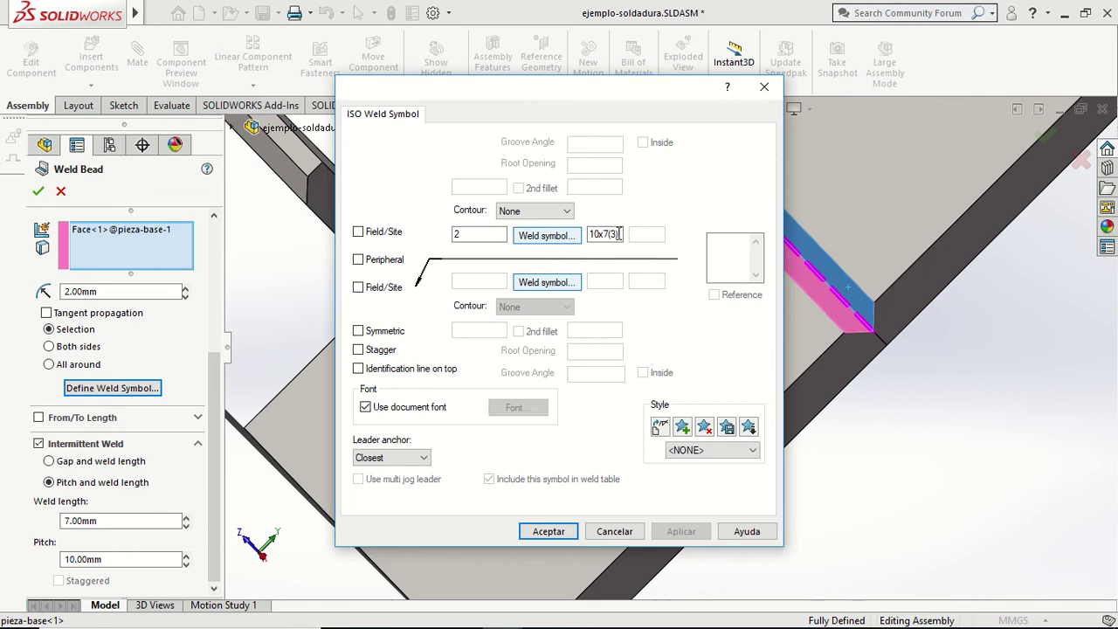
left_click(545, 531)
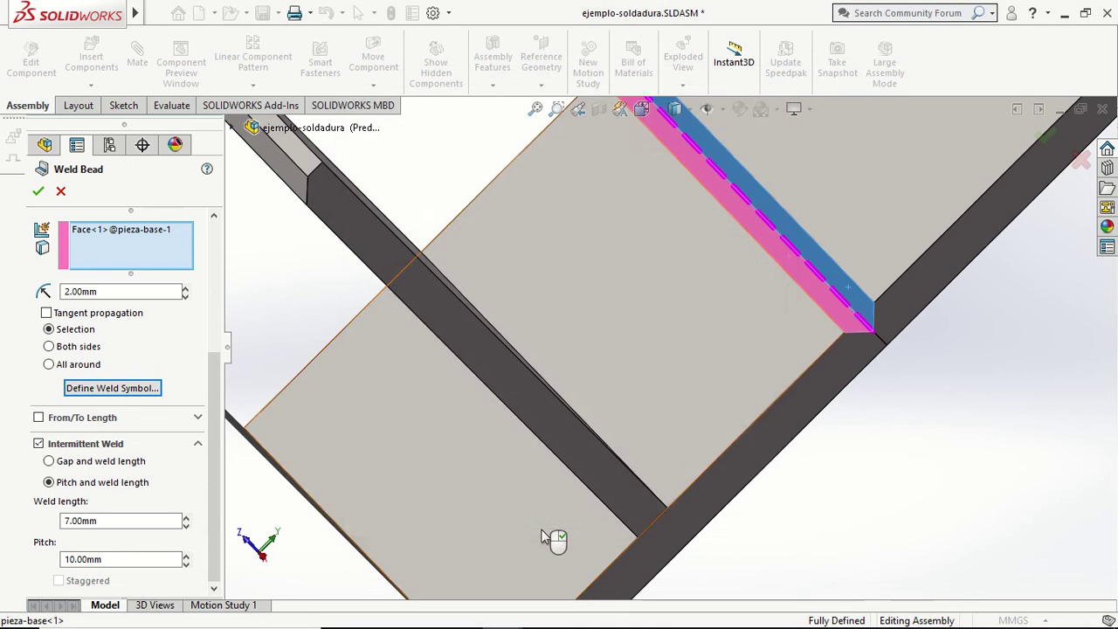
- Accept the intermittent weld bead and orbit to see the beams' top faces
left_click(39, 190)
mouse_move(944, 475)
middle_mouse_down()
mouse_move(918, 419)
mouse_move(932, 429)
middle_mouse_up()
scroll(931, 432, "up", 5)
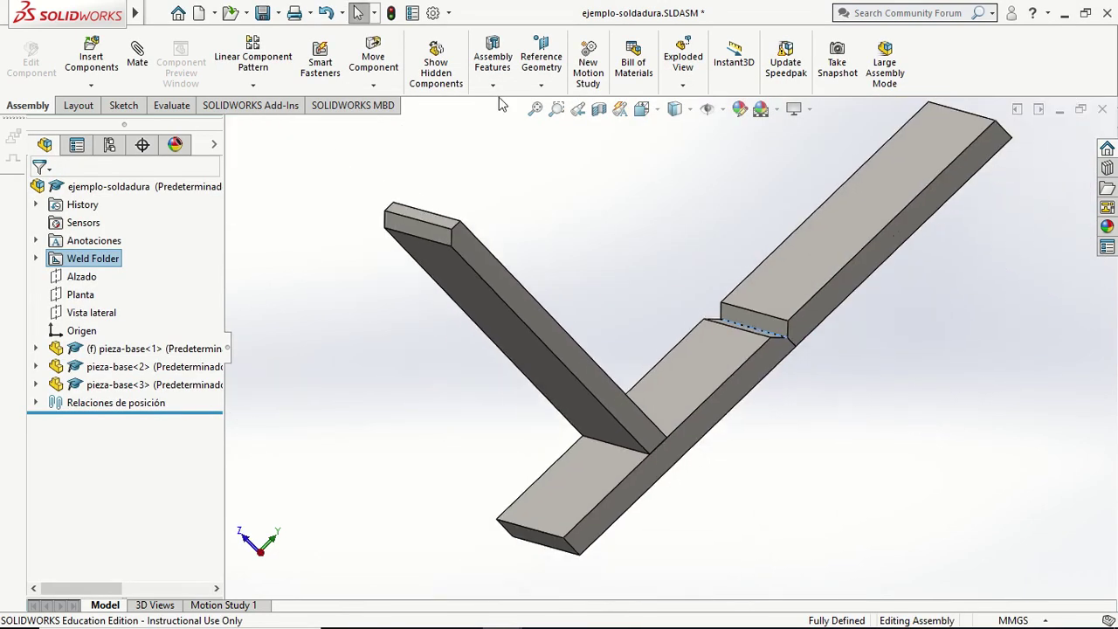
mouse_move(134, 13)
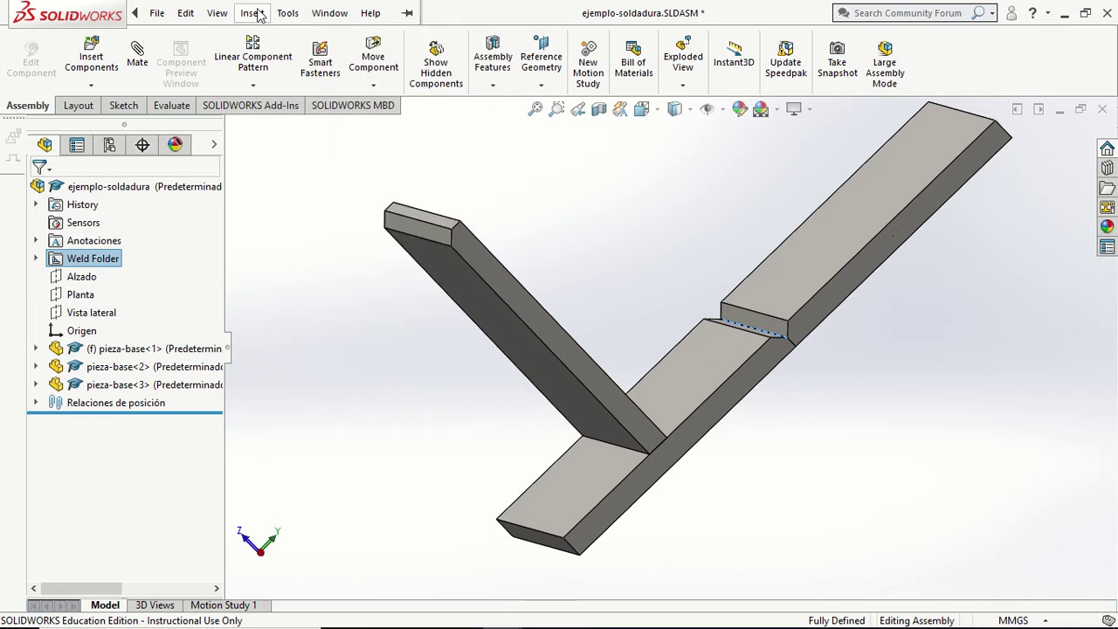
- Turn on Weld Bead display and orbit in to inspect the intermittent segments
left_click(218, 13)
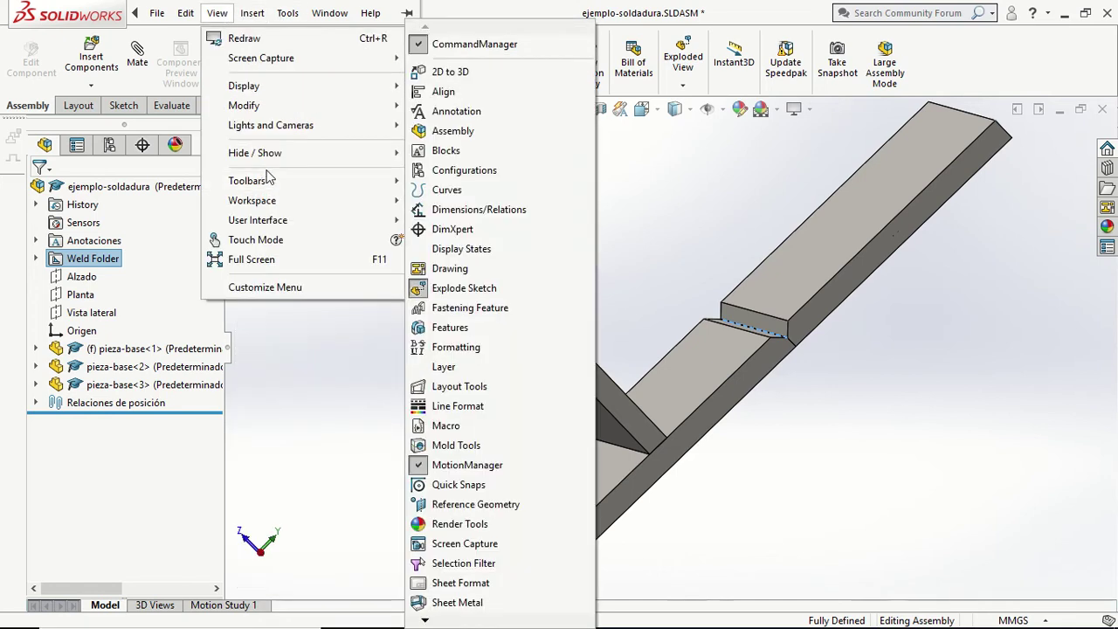
mouse_move(255, 152)
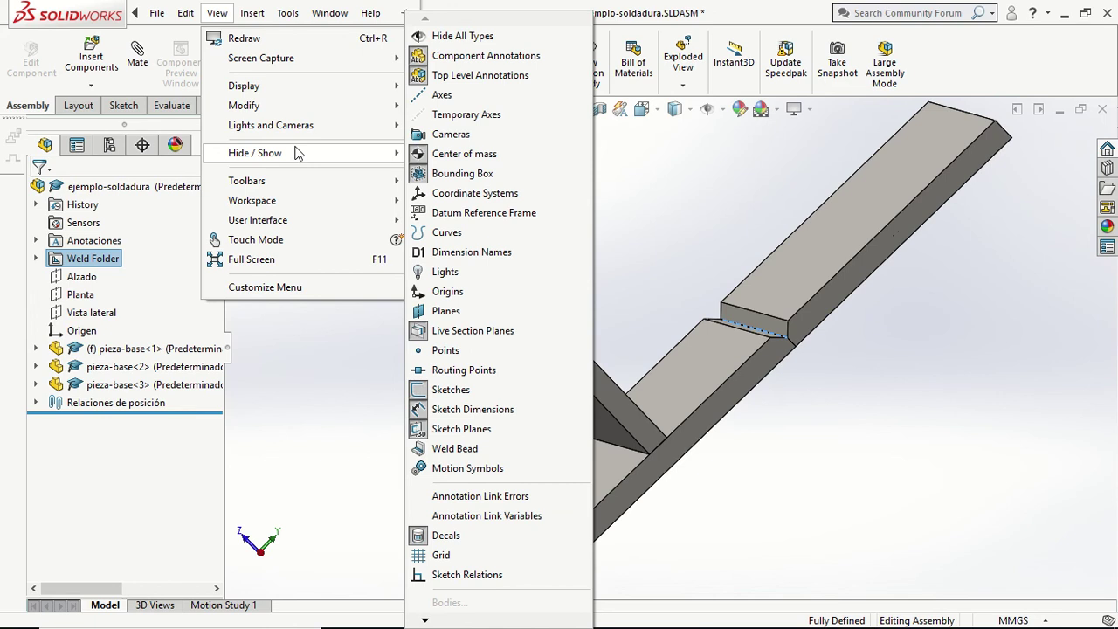
left_click(458, 449)
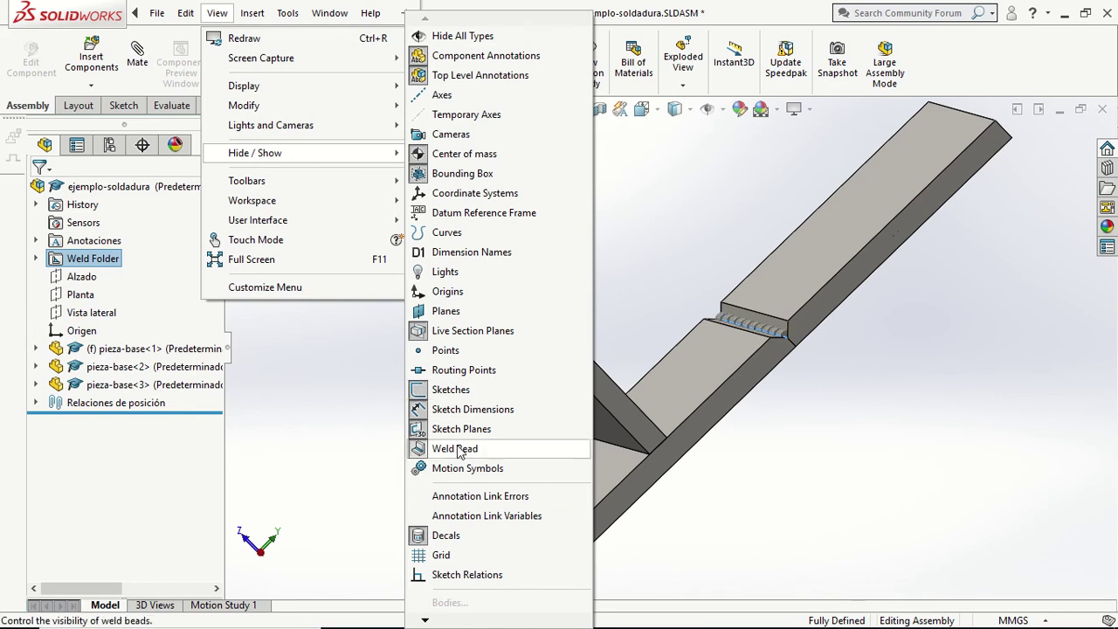
left_click(651, 561)
middle_click_drag(863, 469, 844, 486)
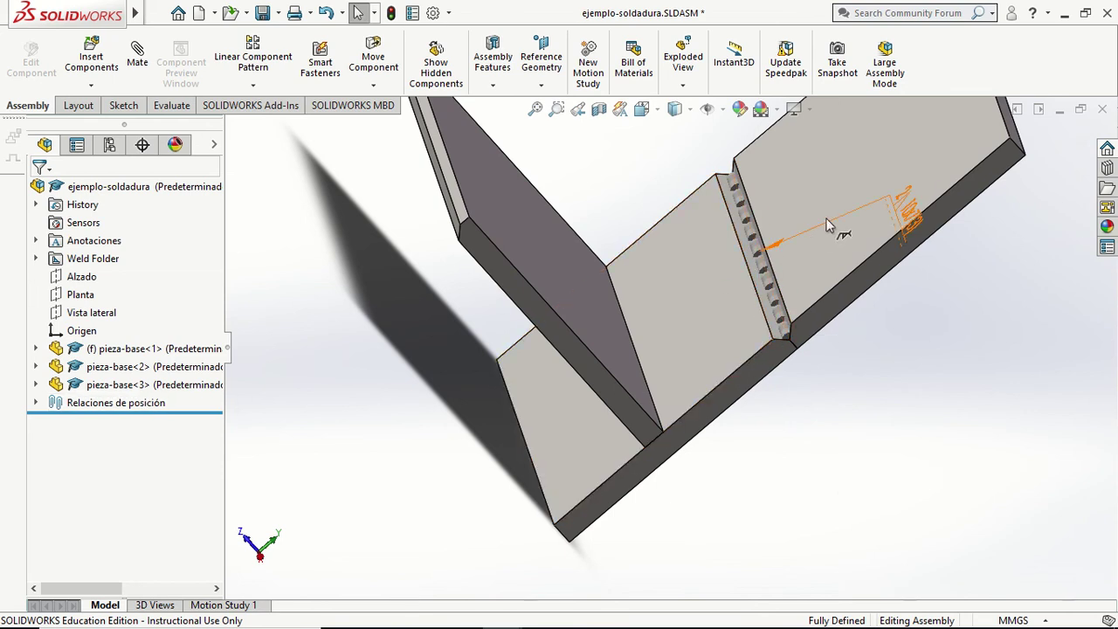
- Place the weld symbol on the butt weld as a single-V butt with a Convex contour
left_click(900, 212)
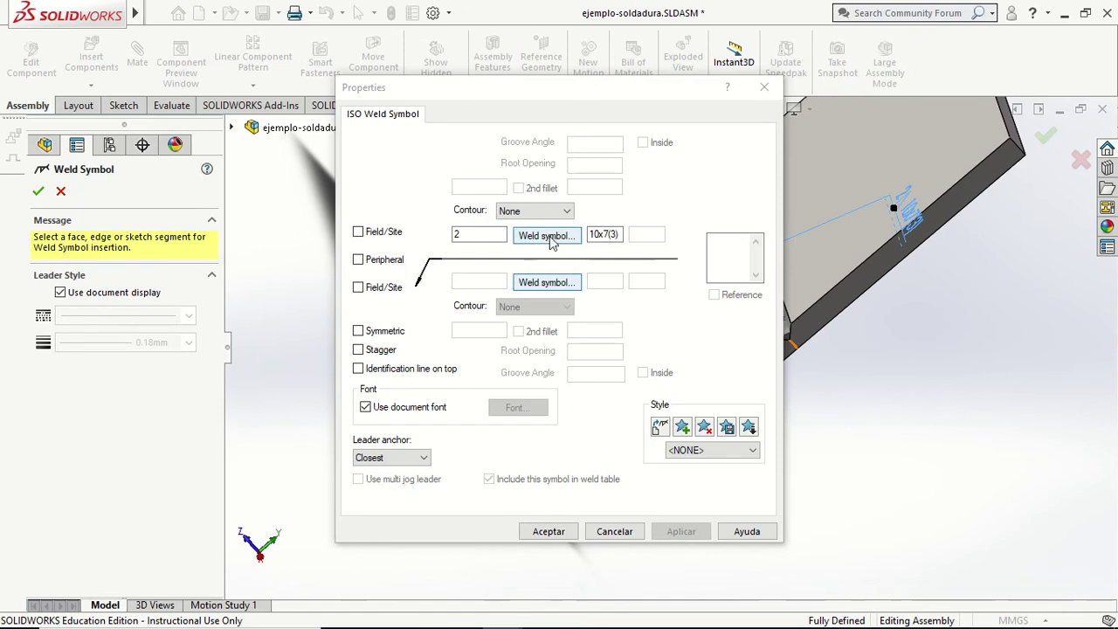
left_click(554, 241)
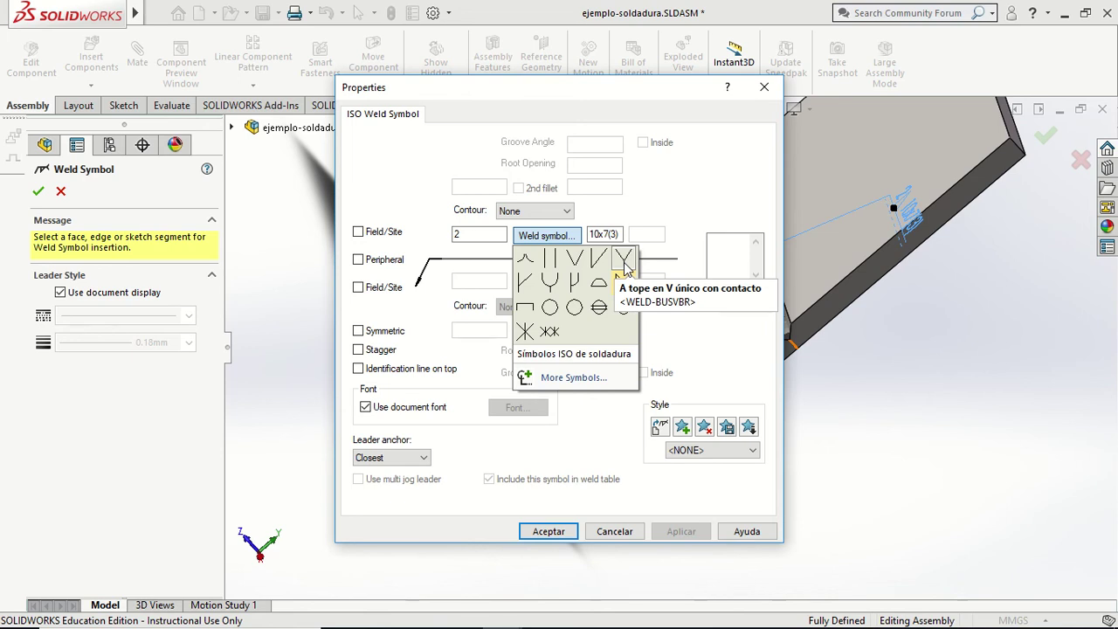
left_click(623, 260)
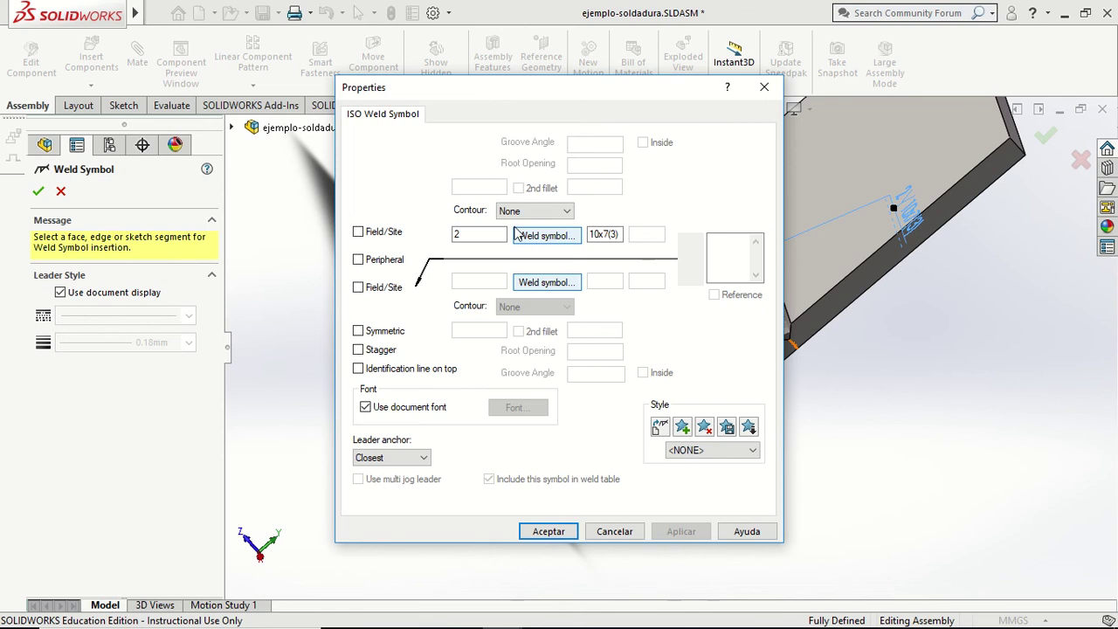
left_click(566, 211)
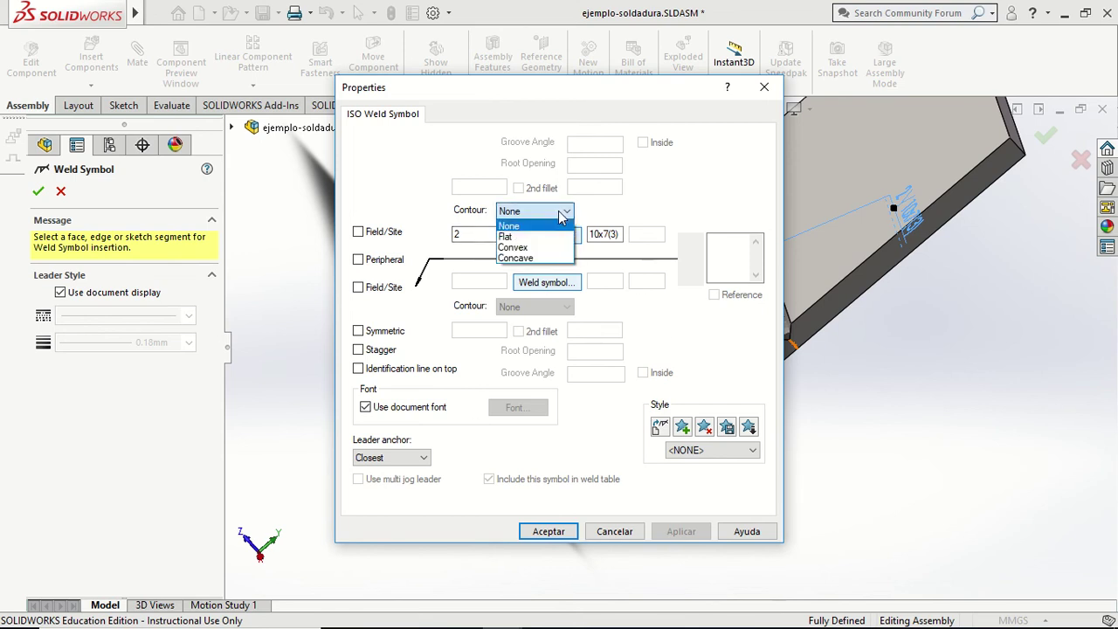
left_click(516, 238)
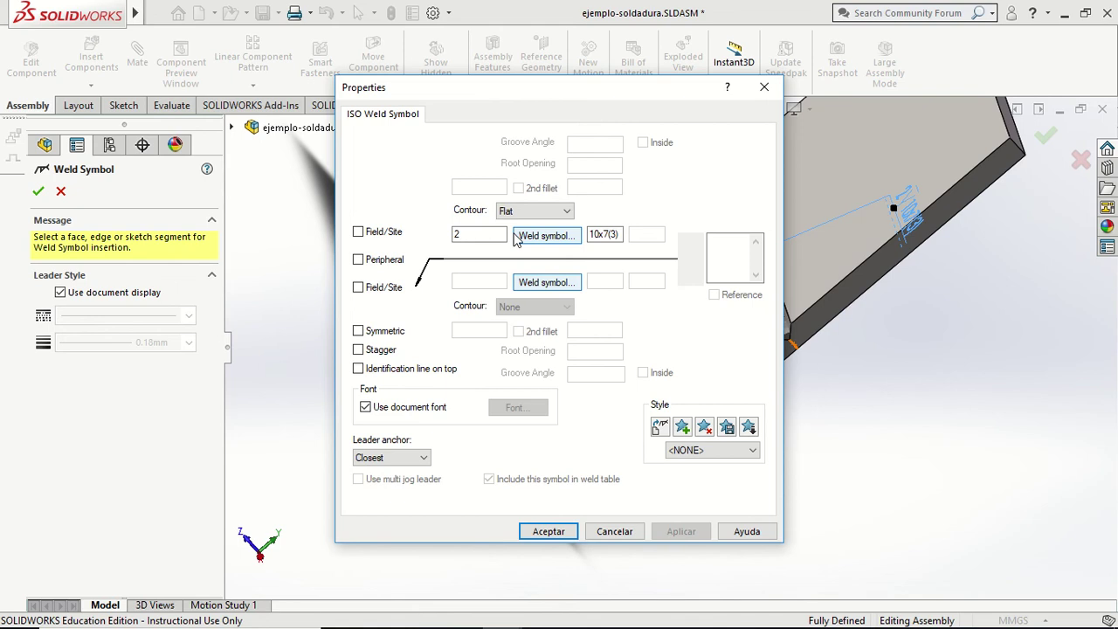
left_click(544, 211)
left_click(524, 248)
left_click(557, 535)
mouse_move(976, 374)
middle_mouse_down()
mouse_move(925, 369)
mouse_move(952, 365)
mouse_move(787, 384)
middle_mouse_up()
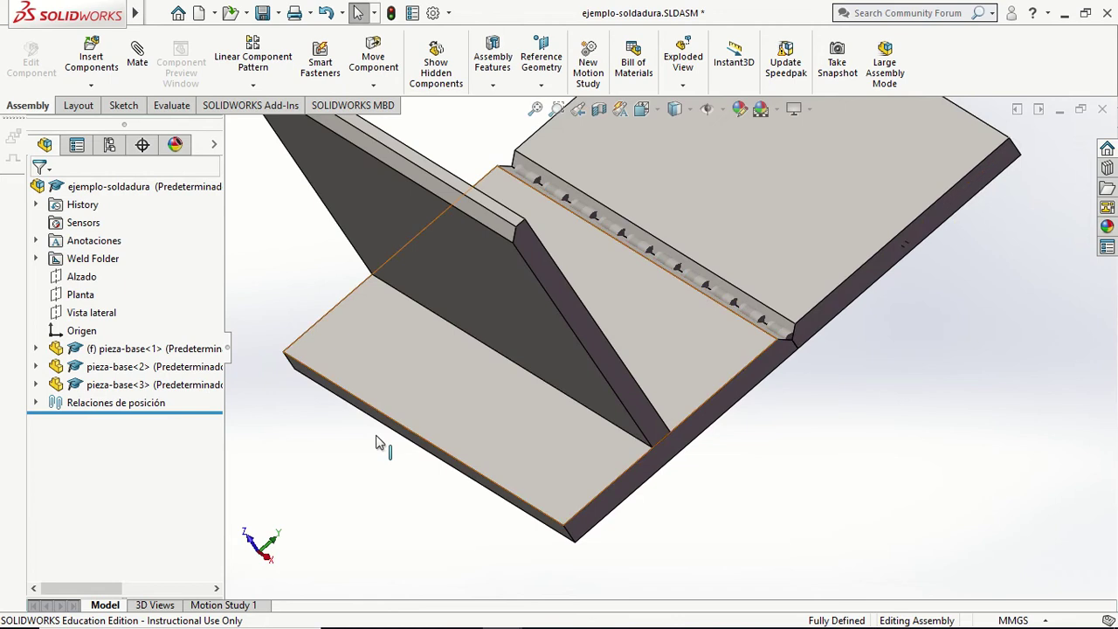
- Expand the Weld Folder and select the 2 mm butt weld
left_click(36, 402)
left_click(36, 403)
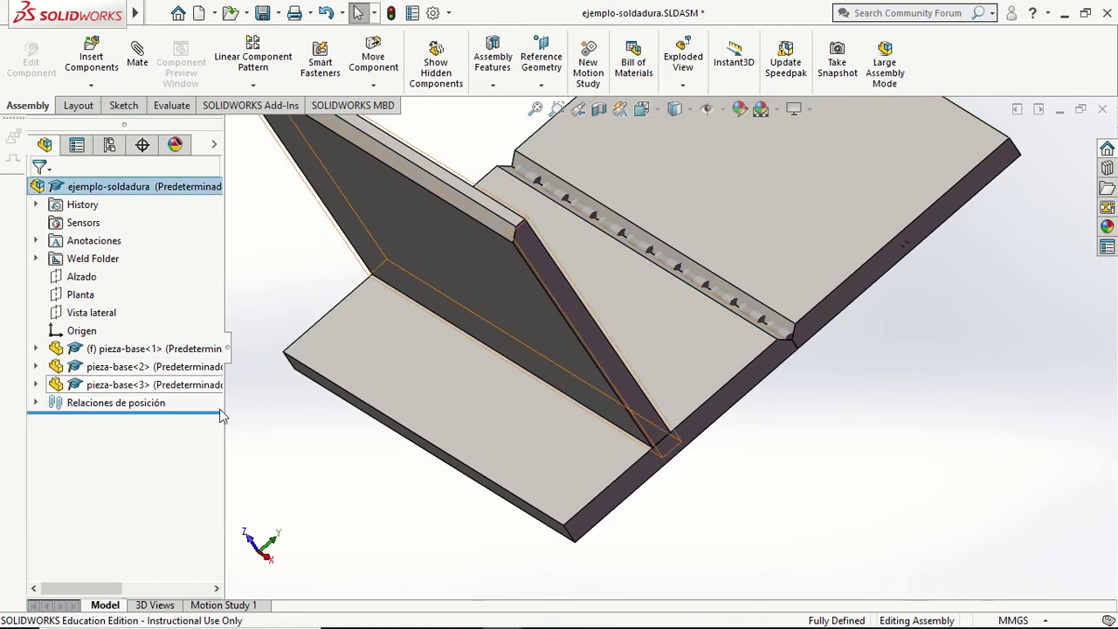
left_click(36, 258)
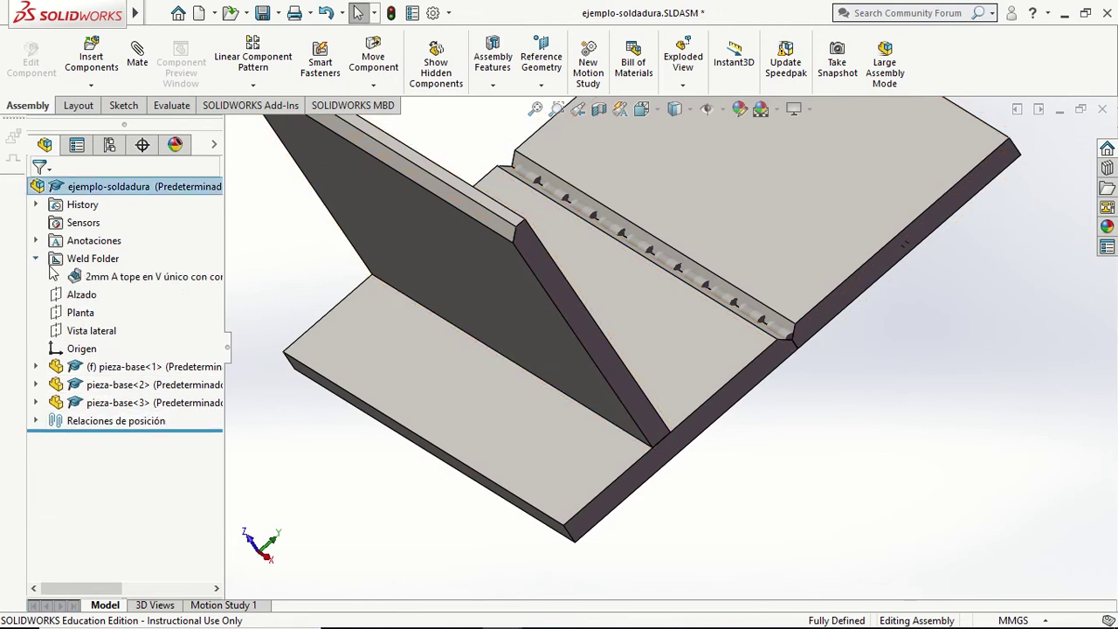
left_click(85, 281)
- Drag the 2 / 10x7(3) weld symbol up from the plate edge onto the top plate
middle_click_drag(786, 411, 829, 422)
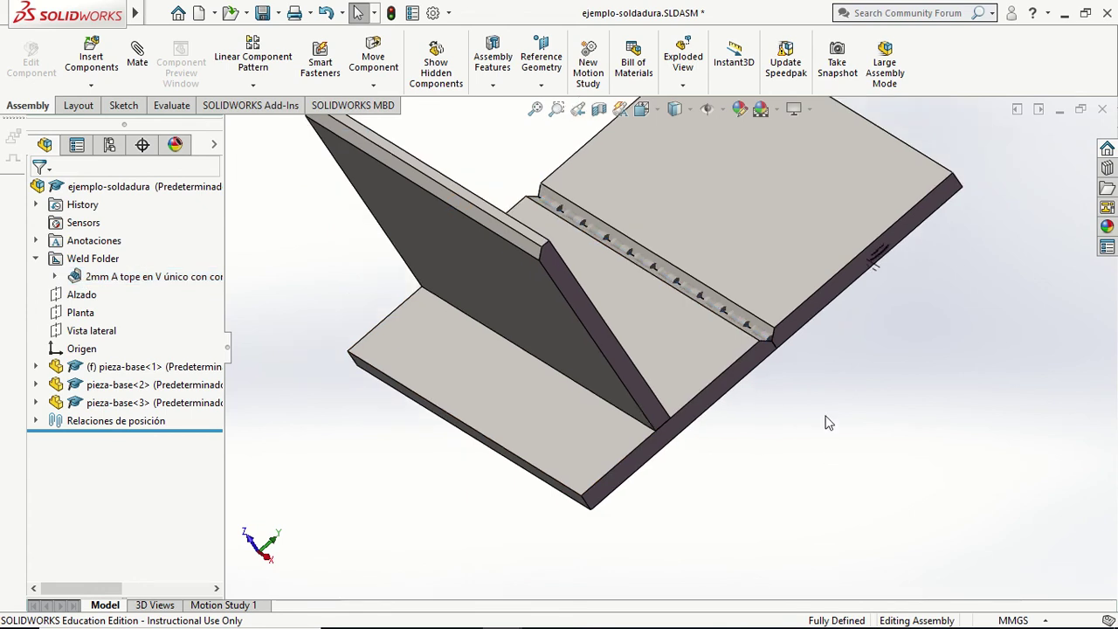
left_click(877, 271)
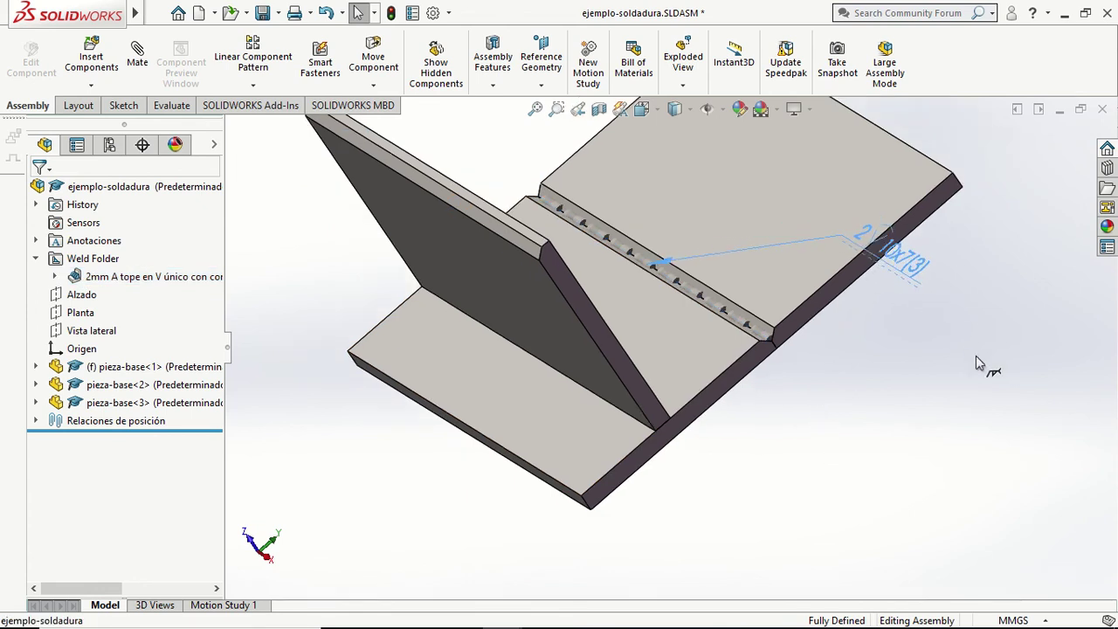
left_click_drag(891, 272, 817, 229)
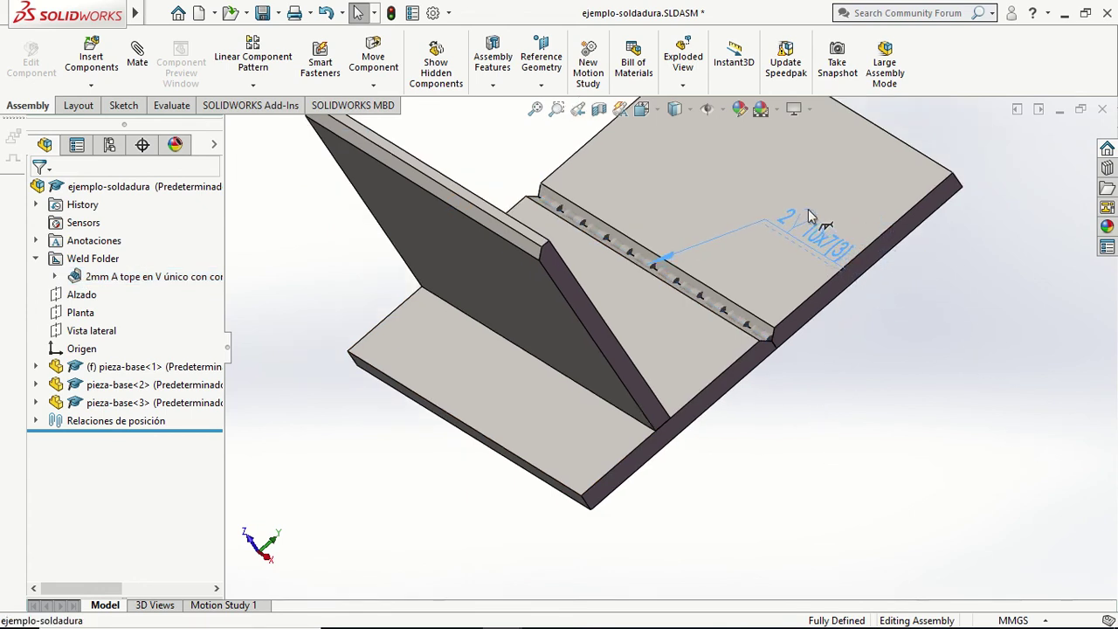
left_click(841, 404)
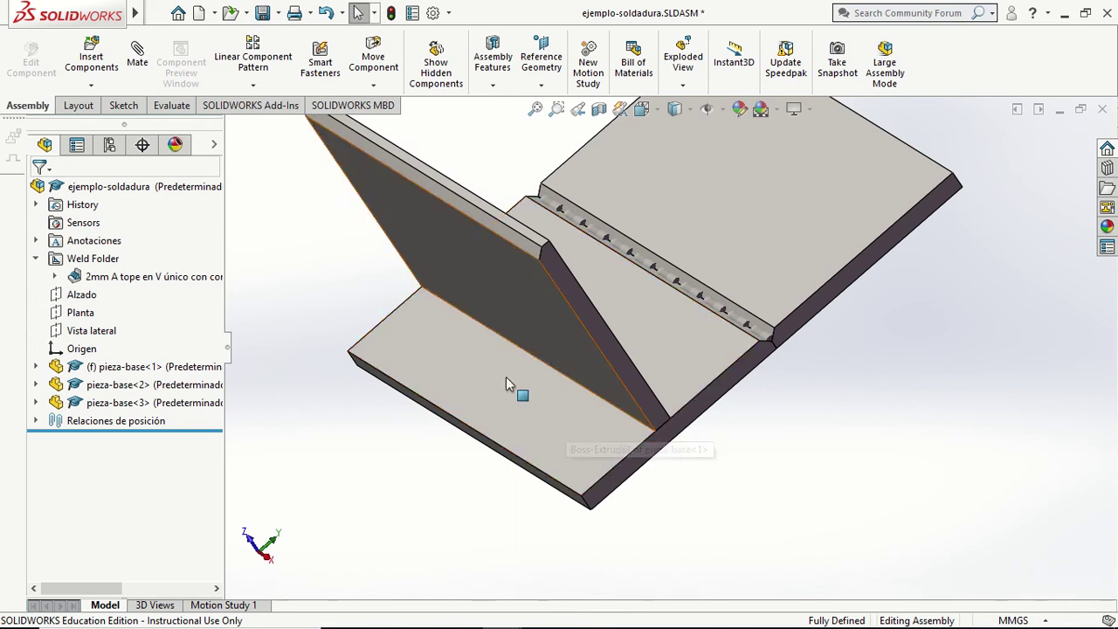
left_click(217, 13)
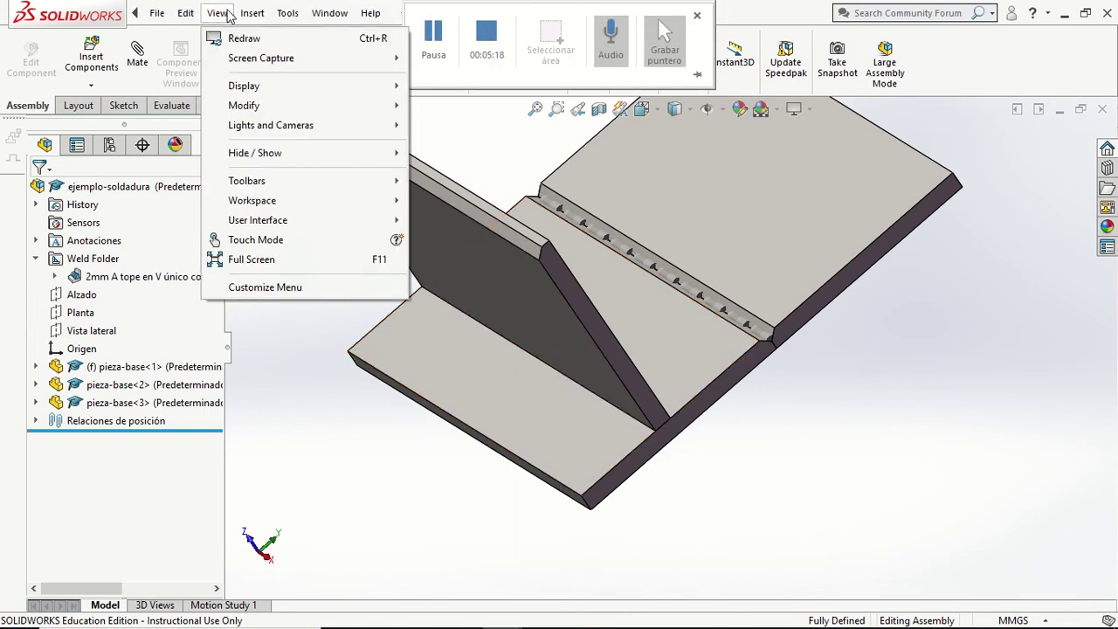
mouse_move(300, 270)
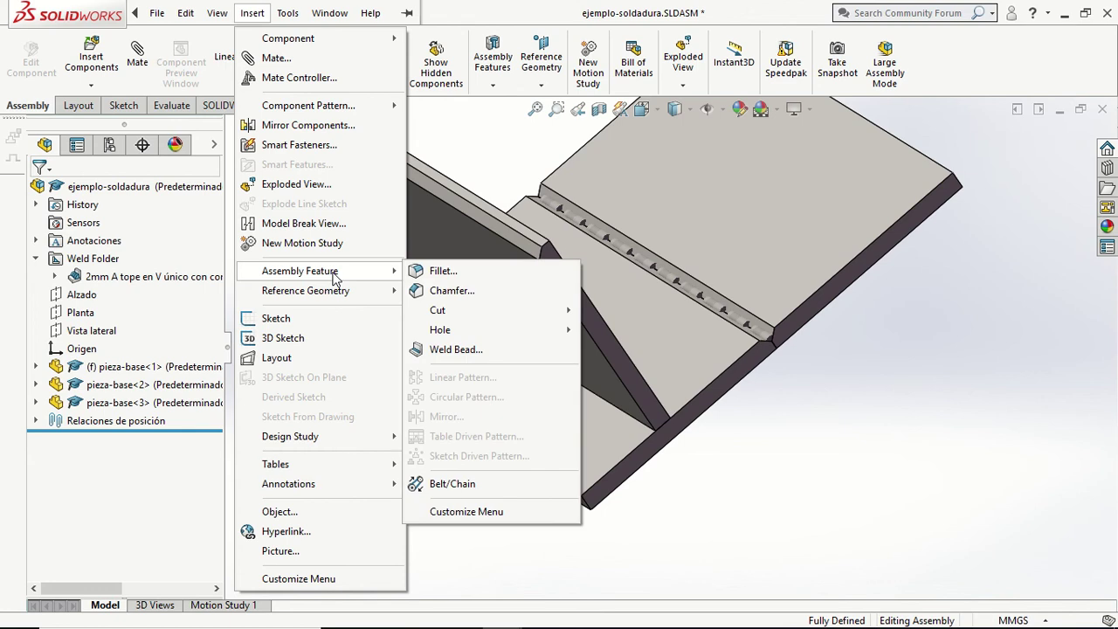
- Start a new weld bead between the inclined plate face and the base plate face
left_click(458, 350)
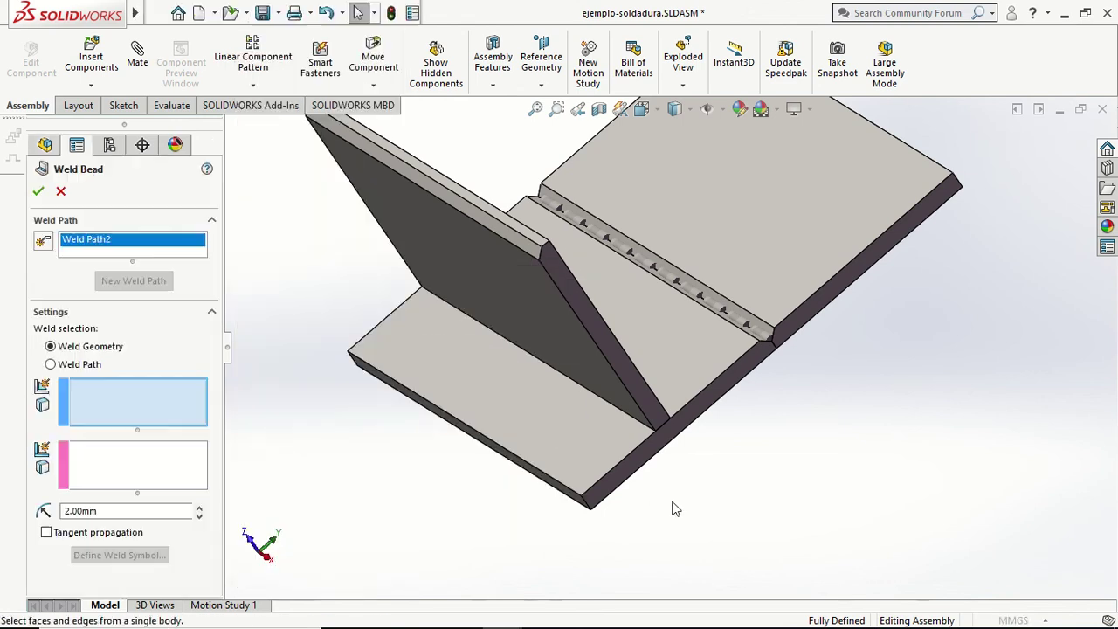
left_click(548, 345)
left_click(151, 467)
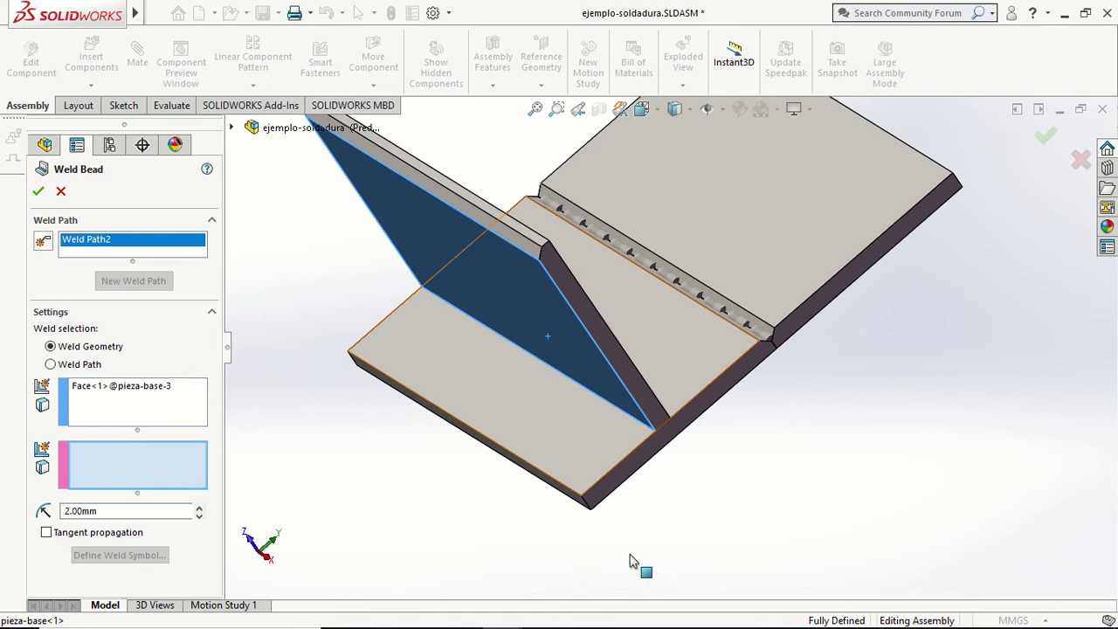
left_click(638, 441)
middle_click_drag(751, 509, 721, 476)
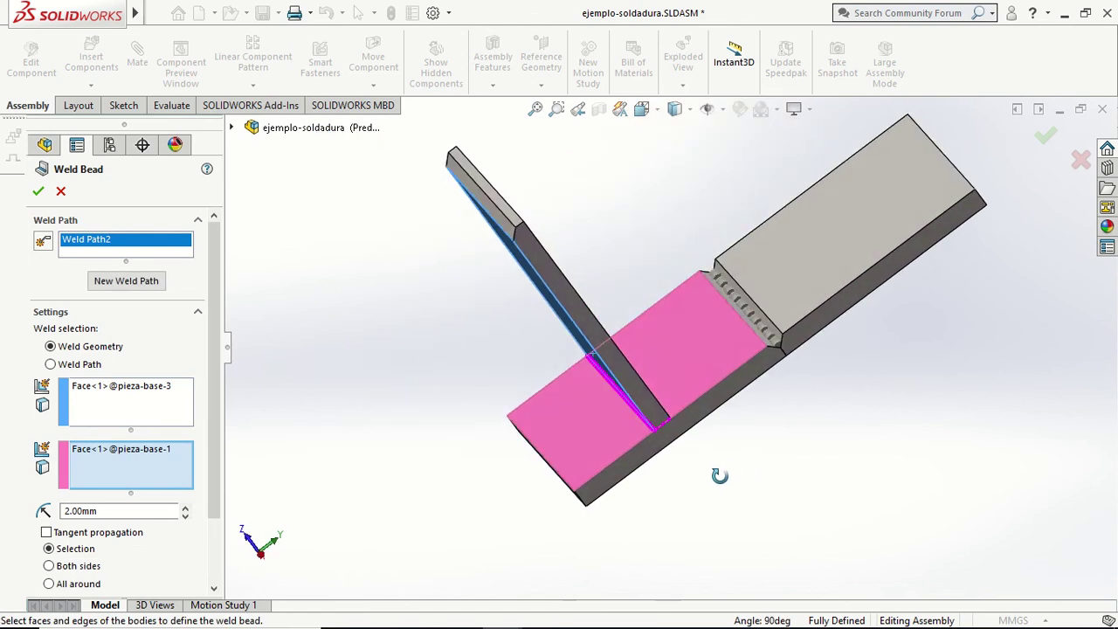
- Set the bead size to 5 mm and open its weld symbol definition
left_click(68, 511)
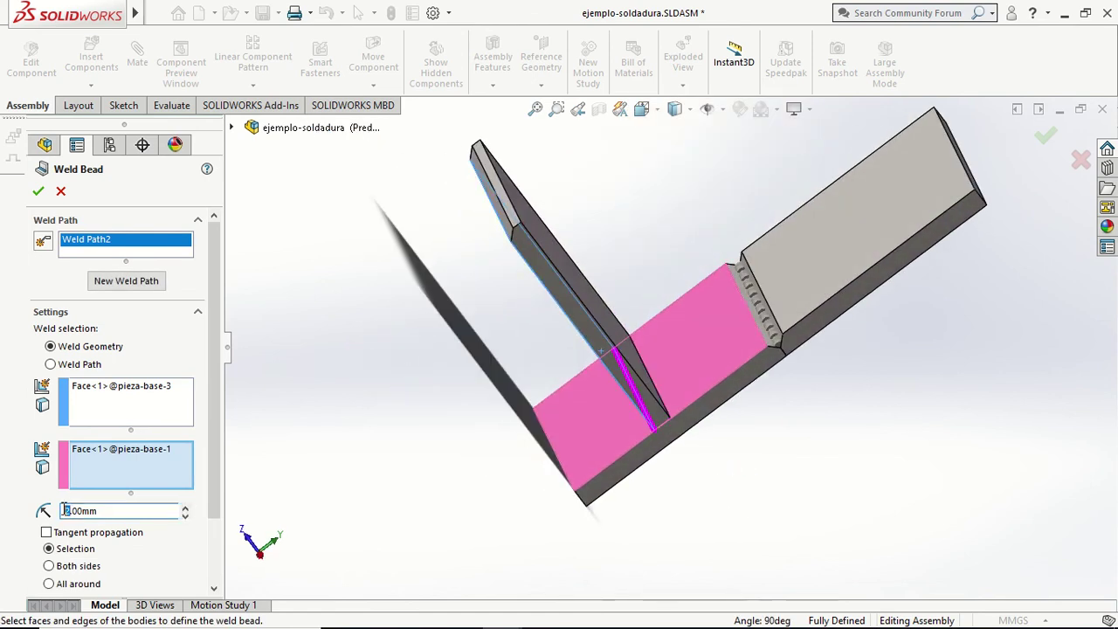
type("5")
mouse_move(690, 449)
middle_mouse_down()
mouse_move(704, 439)
mouse_move(661, 421)
middle_mouse_up()
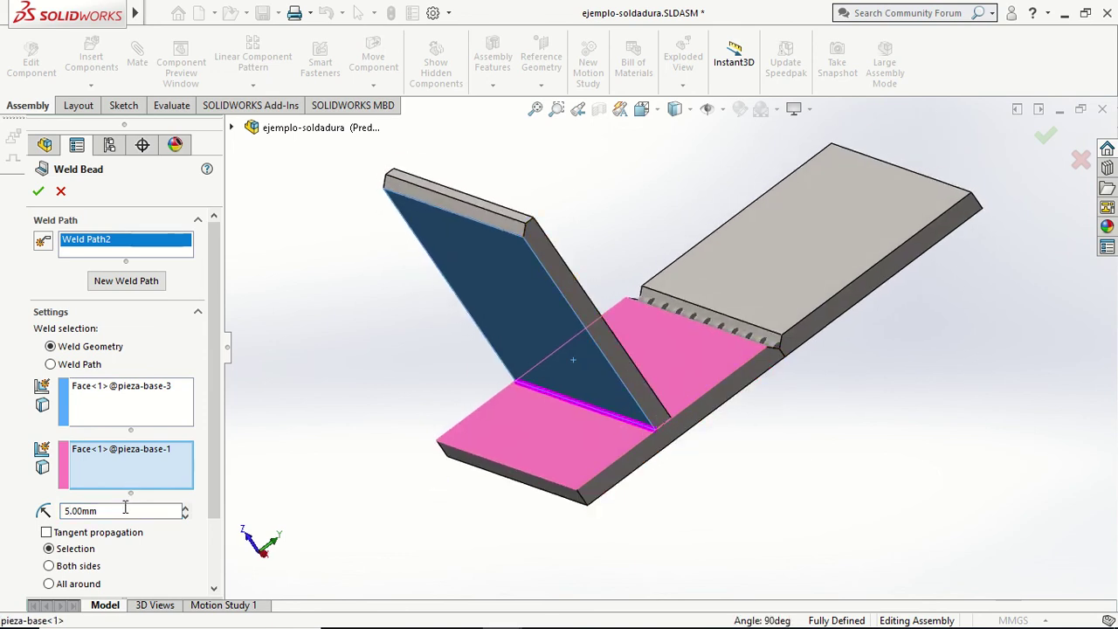
left_click(214, 591)
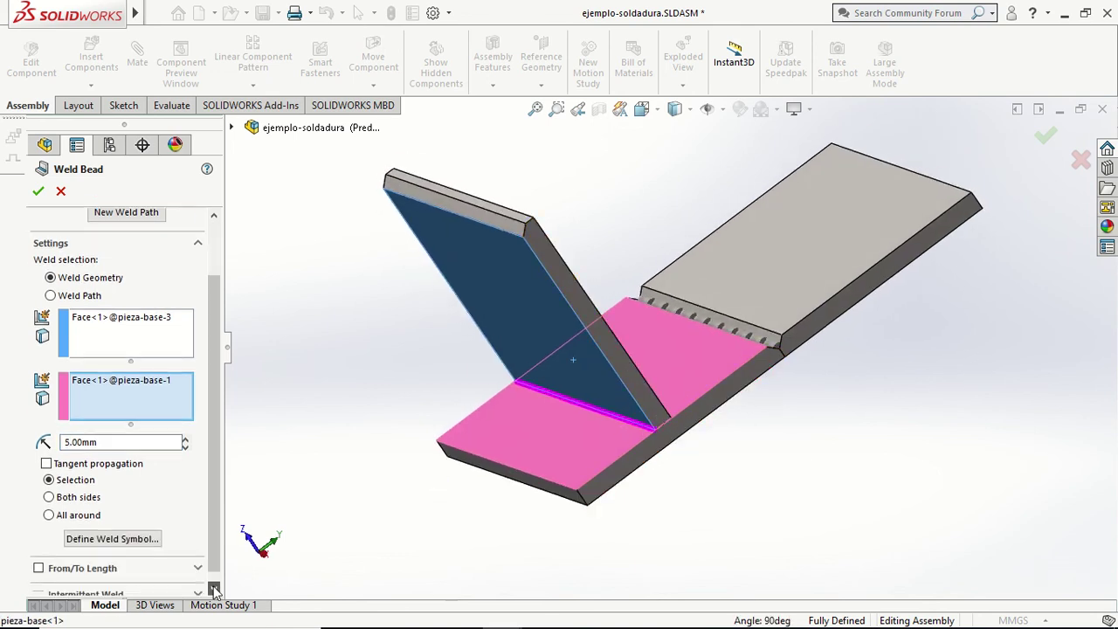
left_click(120, 529)
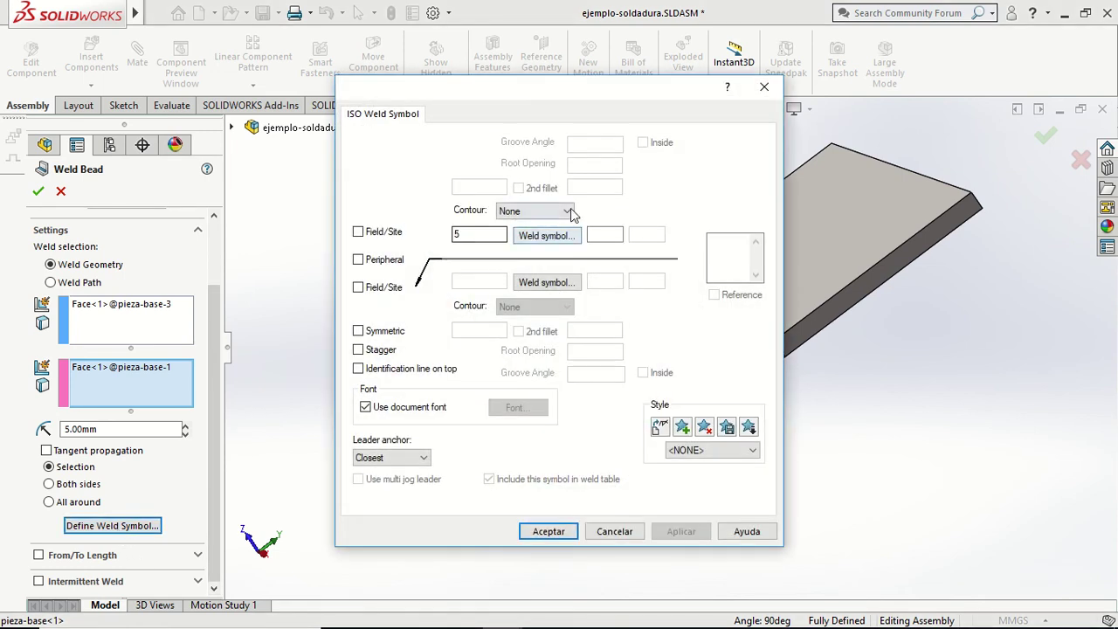
- Choose the ISO fillet weld symbol for the bead
left_click(546, 236)
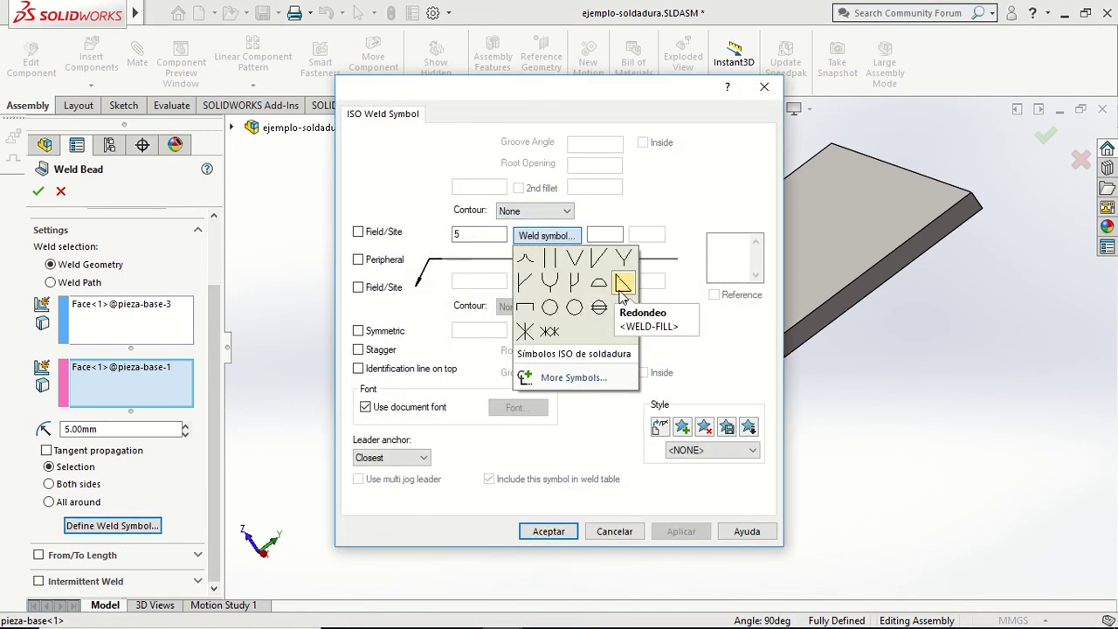
left_click(620, 291)
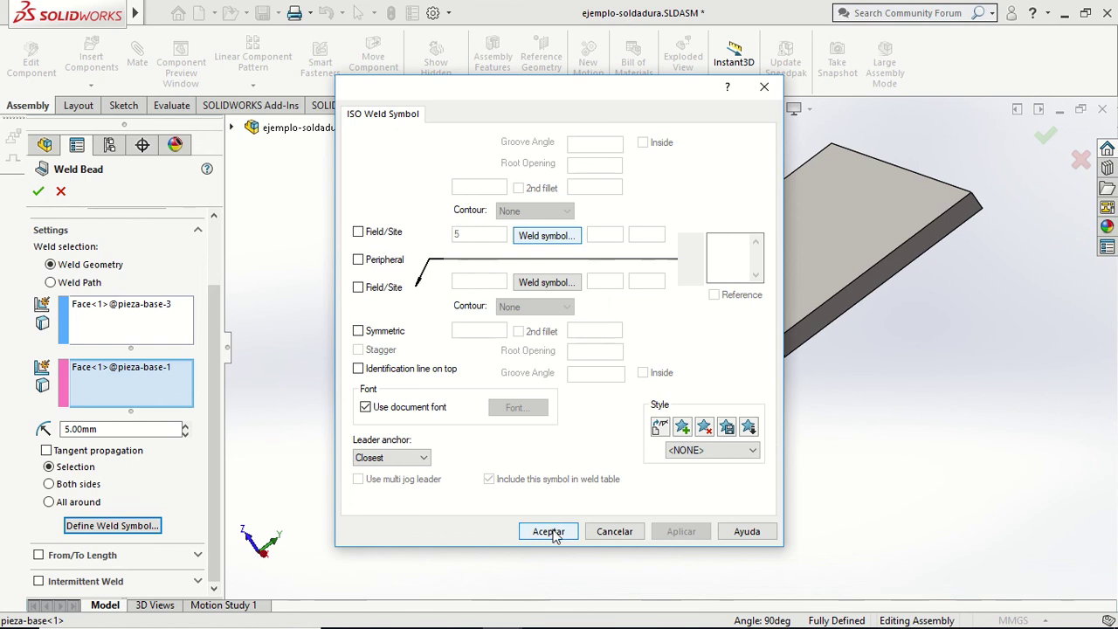
left_click(551, 533)
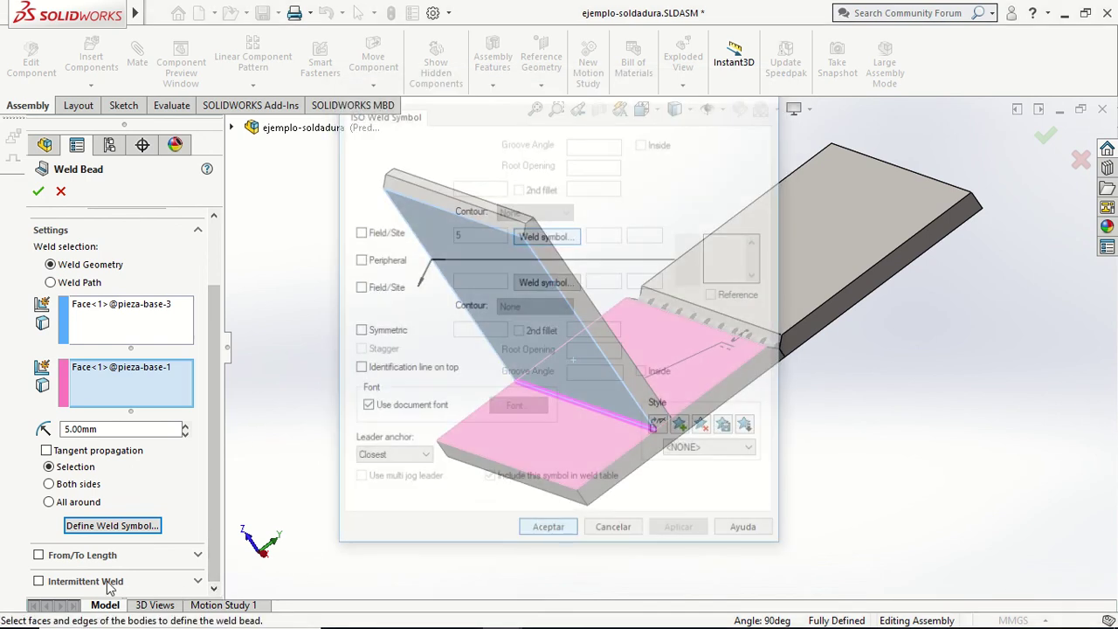
- Make the bead intermittent with 15 mm welds and 5 mm gaps, and create it
left_click(109, 582)
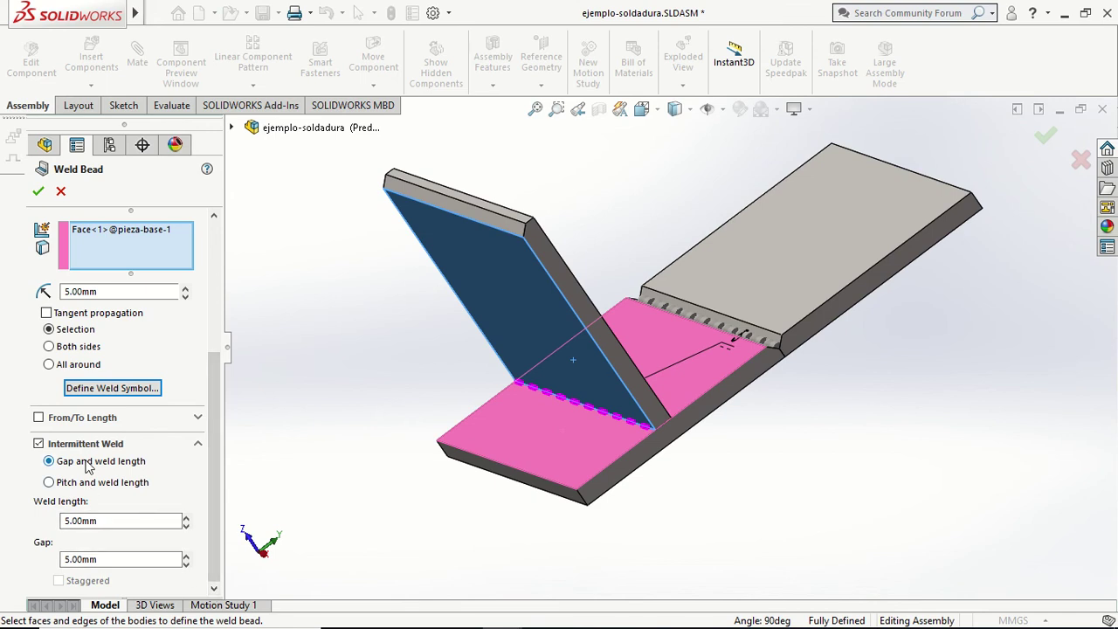
left_click(69, 523)
type("15")
left_click(77, 559)
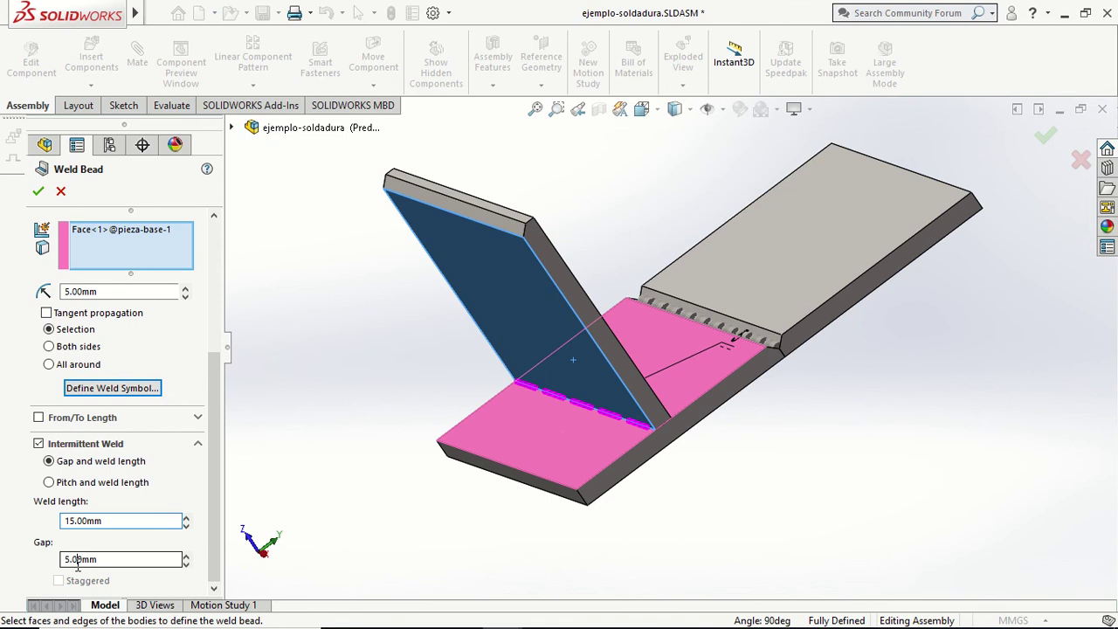
left_click(38, 190)
middle_click_drag(696, 465, 711, 524)
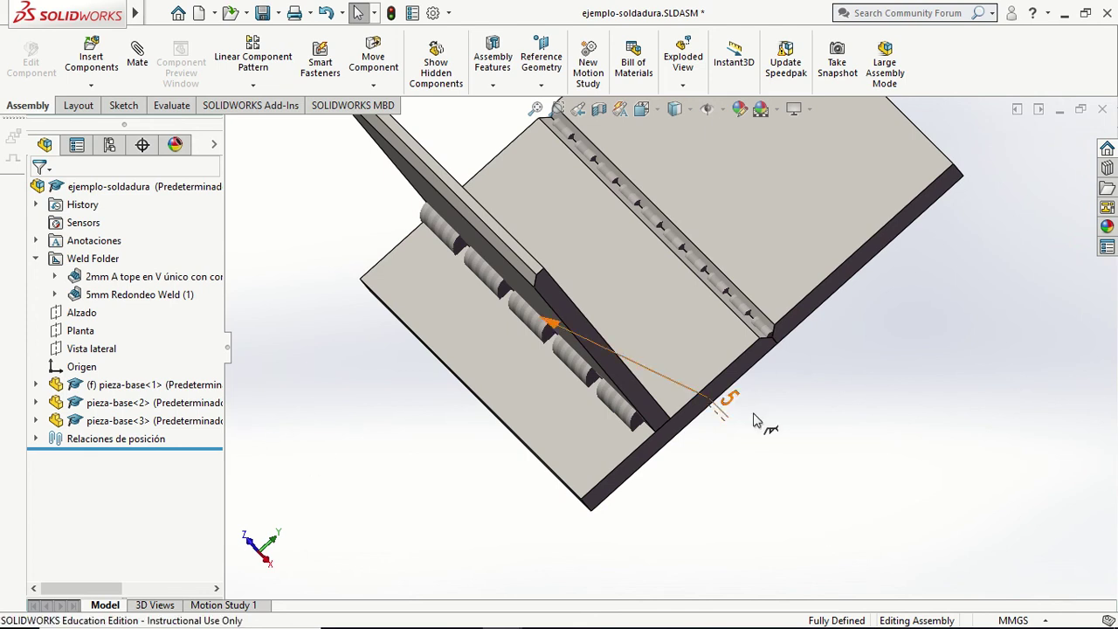
- Confirm the size-5 weld symbol's properties and select the 5mm Redondeo Weld folder
double_click(729, 400)
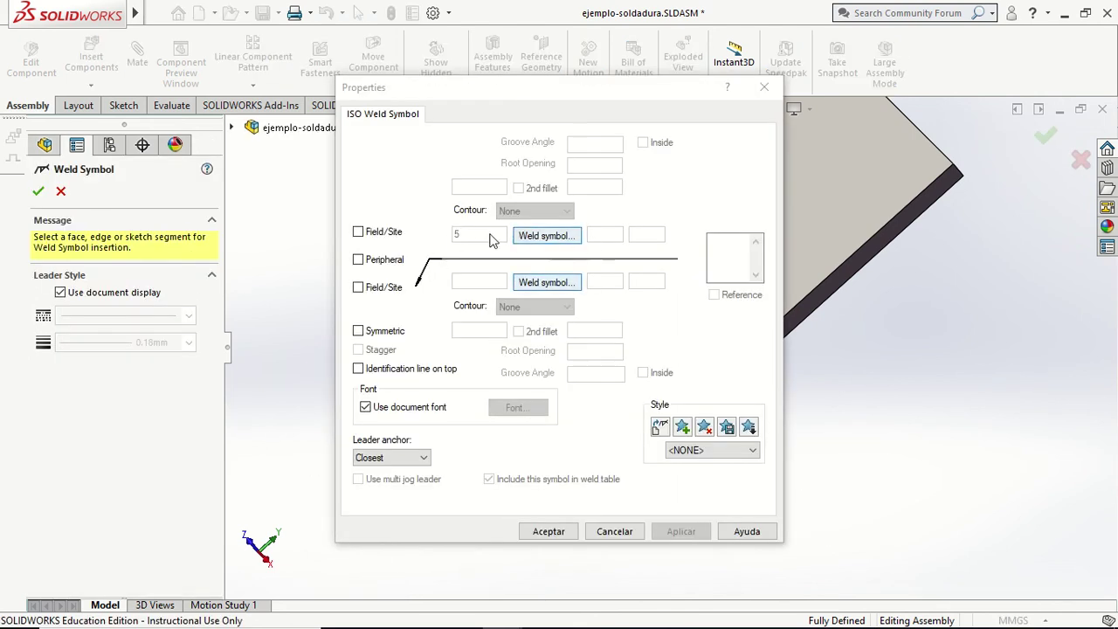
left_click(557, 531)
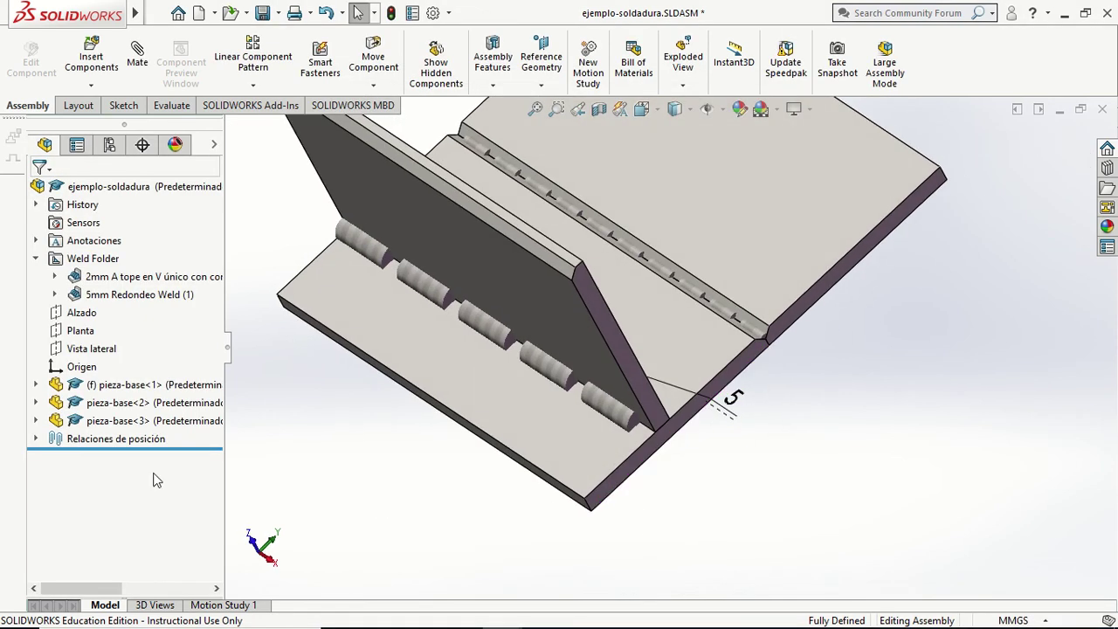
left_click(81, 297)
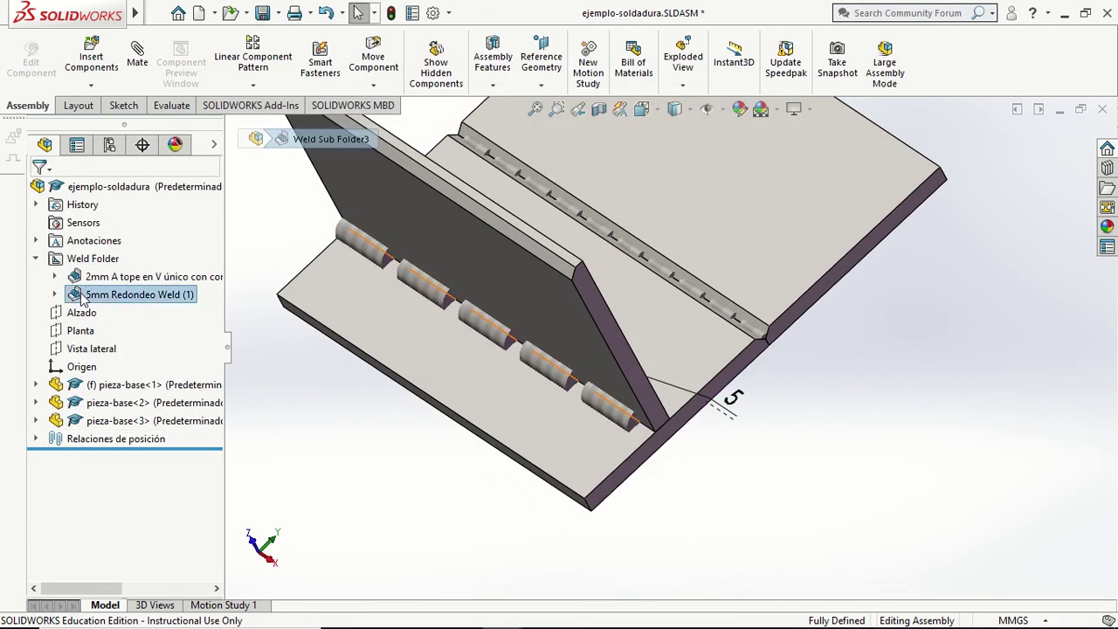
right_click(81, 297)
- Expand 5mm Redondeo Weld and bring up the context menu of Weld Bead2
left_click(54, 295)
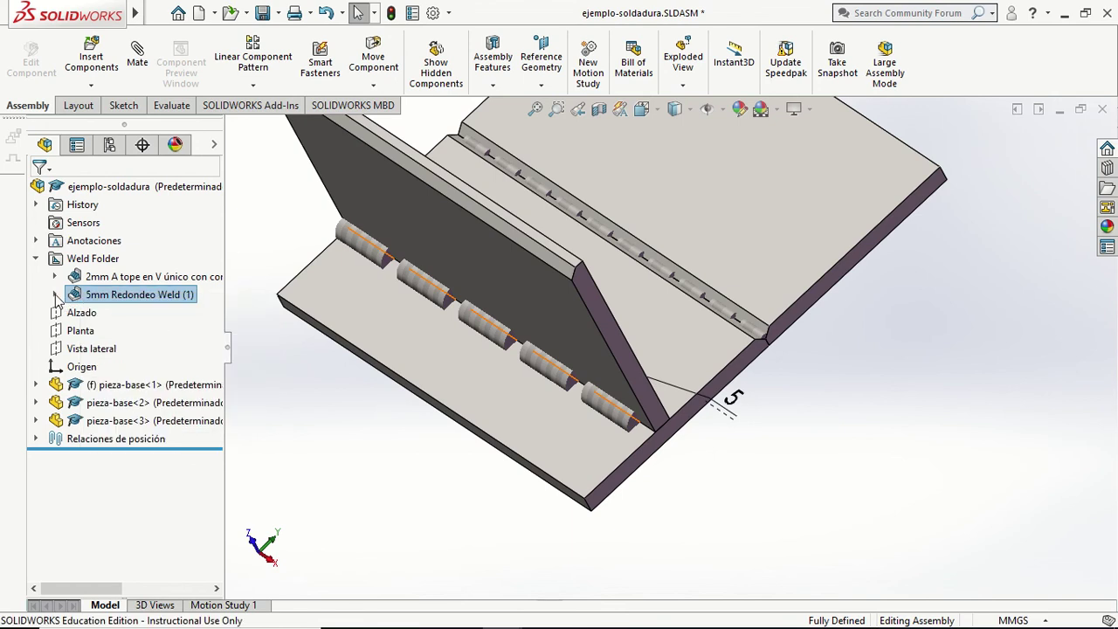
left_click(54, 294)
left_click(94, 313)
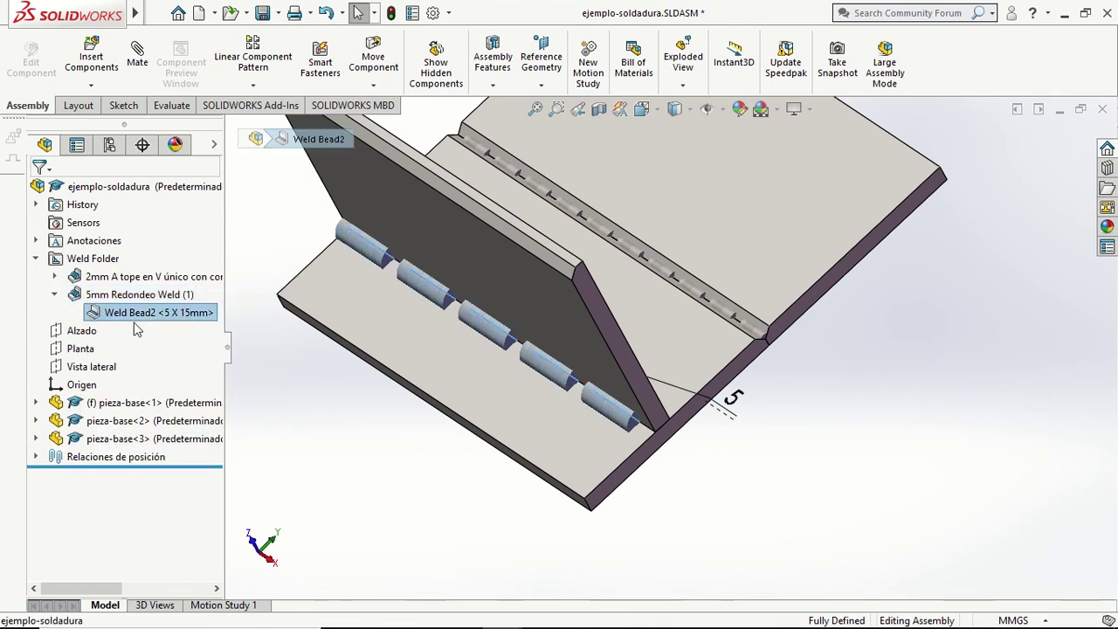
right_click(129, 315)
- Edit Weld Bead2, define its weld symbol to read 5 5x15(5), and accept
left_click(152, 348)
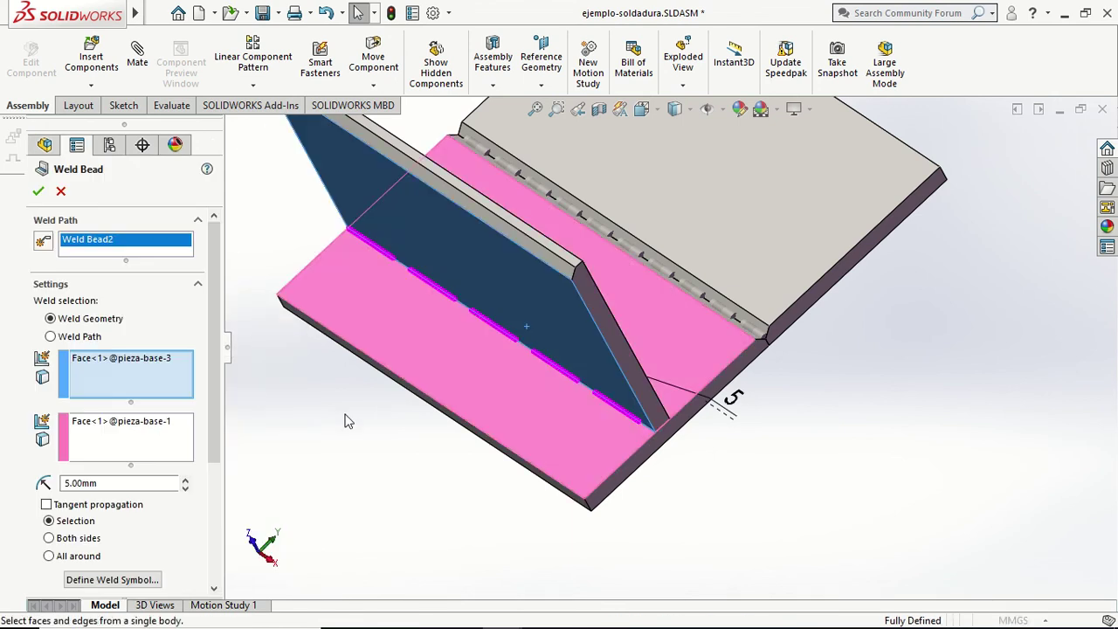
scroll(214, 526, "down", 5)
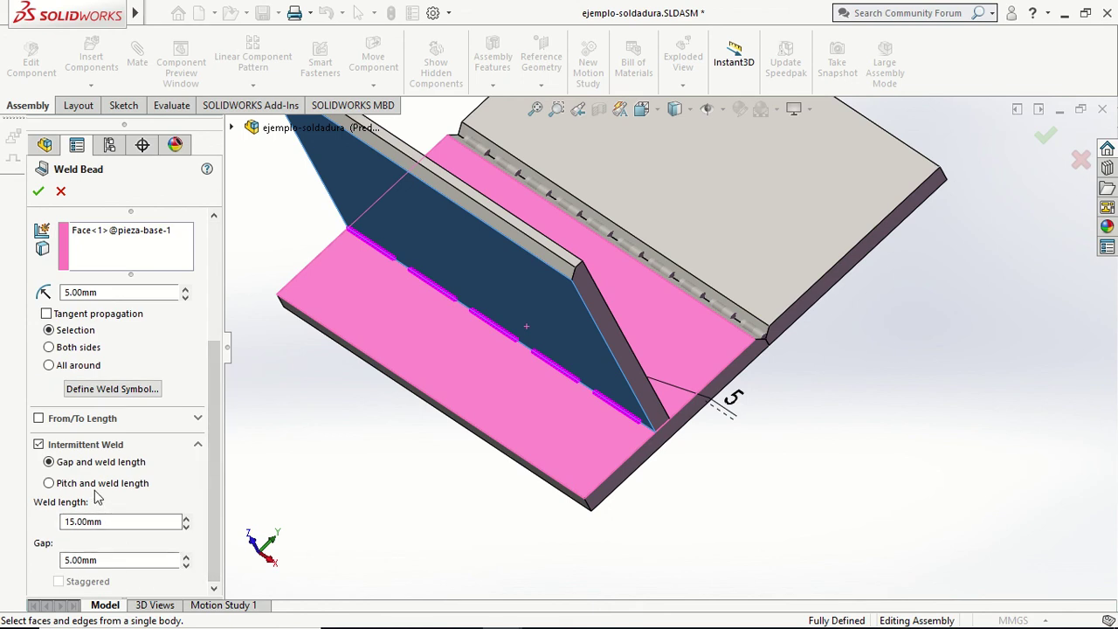
left_click(131, 392)
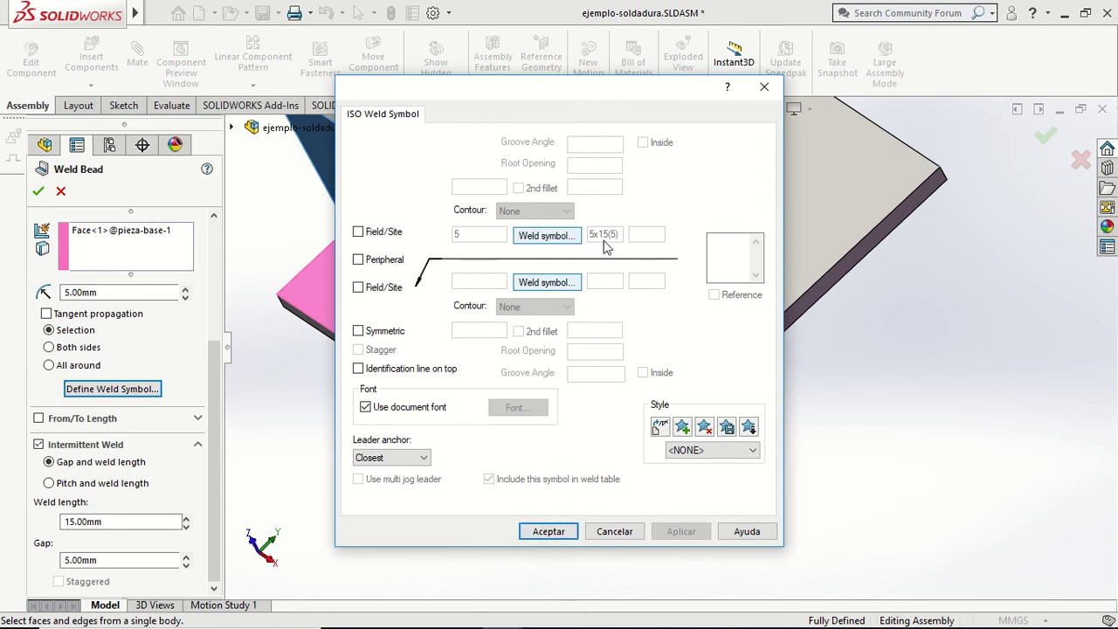
left_click(551, 531)
middle_click_drag(898, 397, 841, 439)
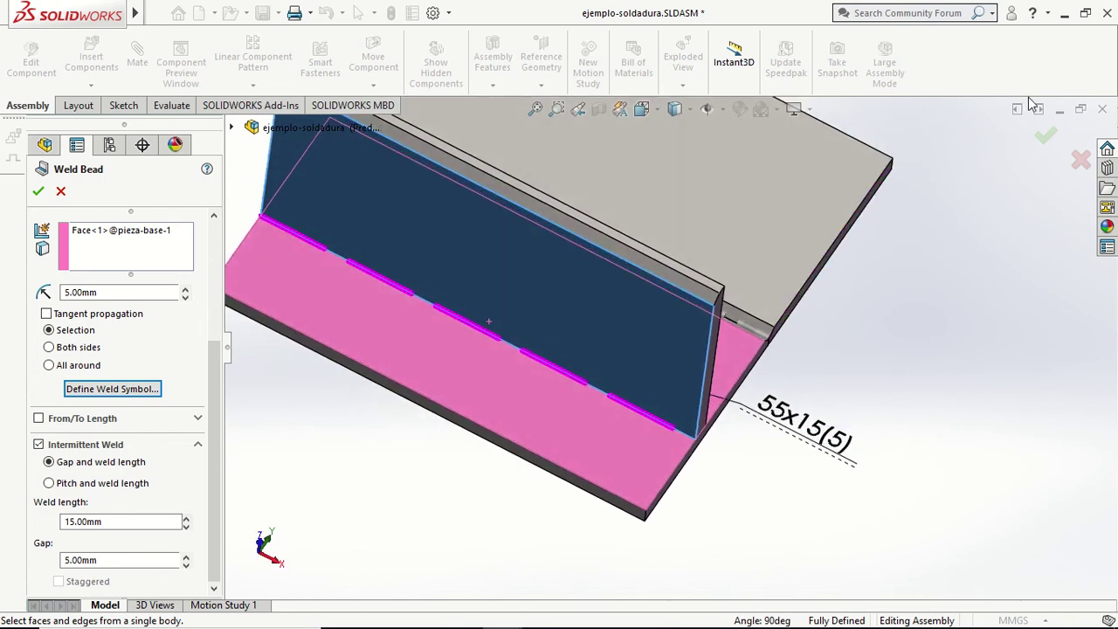
left_click(1046, 137)
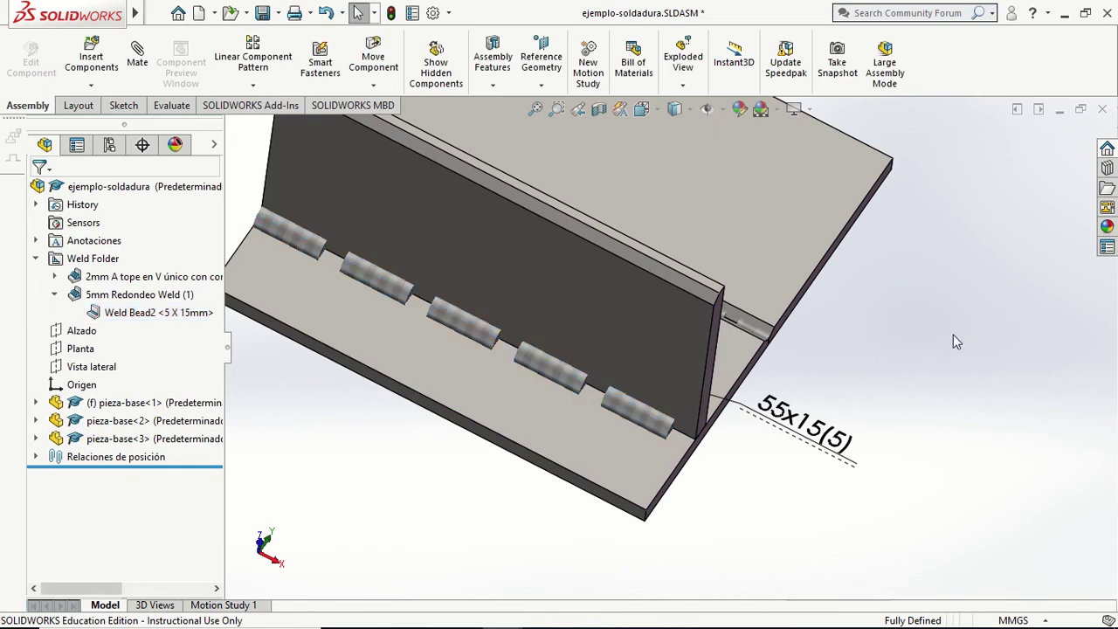
- Change Weld Bead2's bead size to 2 mm
right_click(138, 313)
left_click(175, 342)
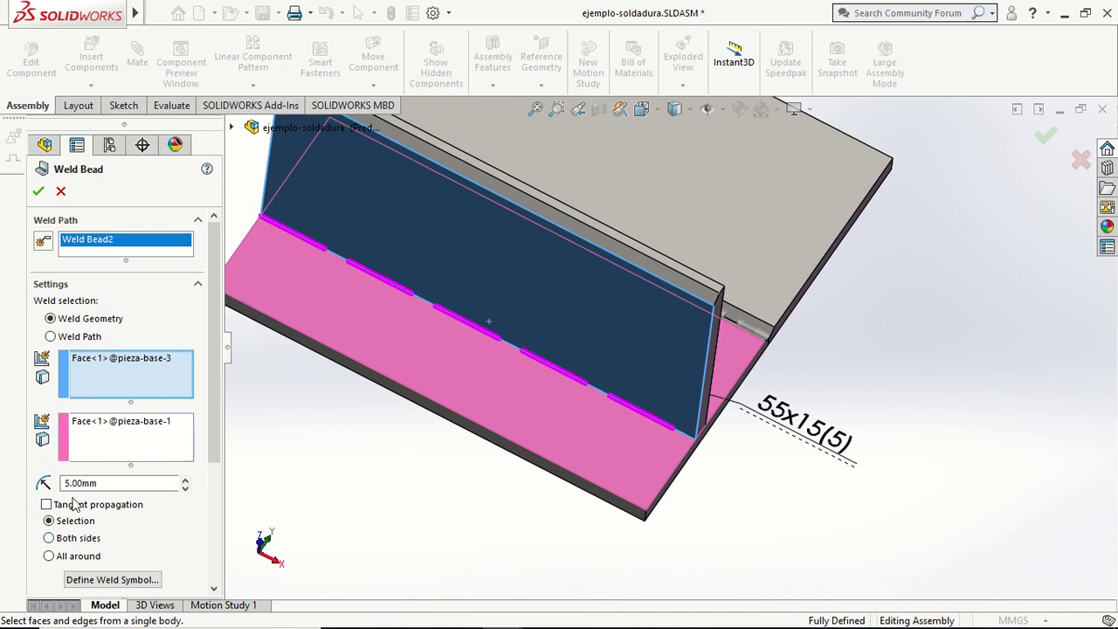
left_click(65, 483)
type("2")
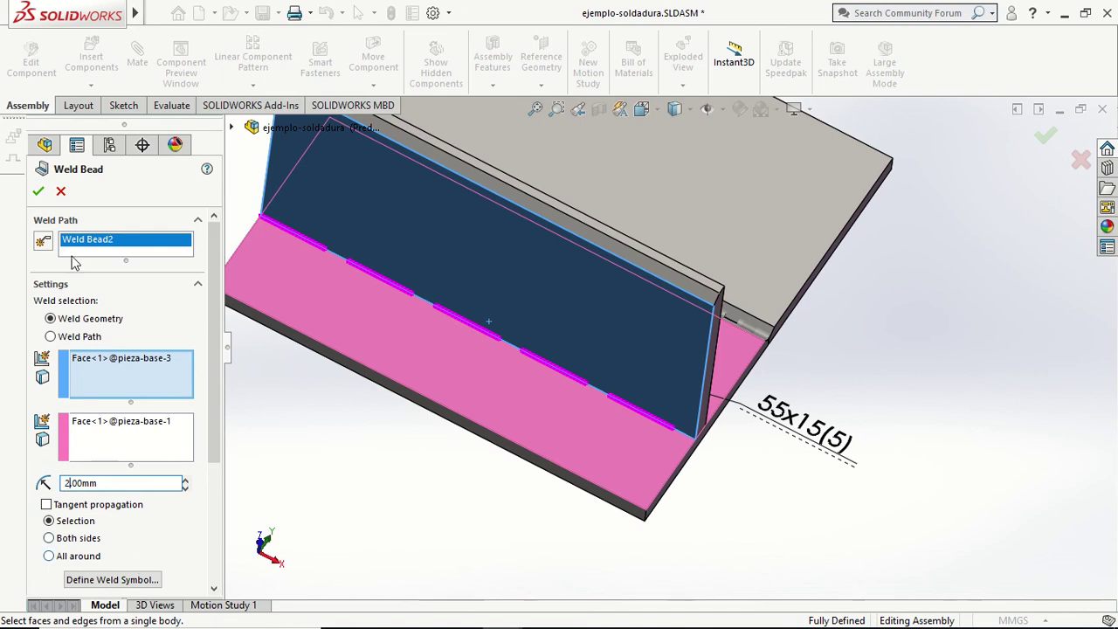
left_click(38, 192)
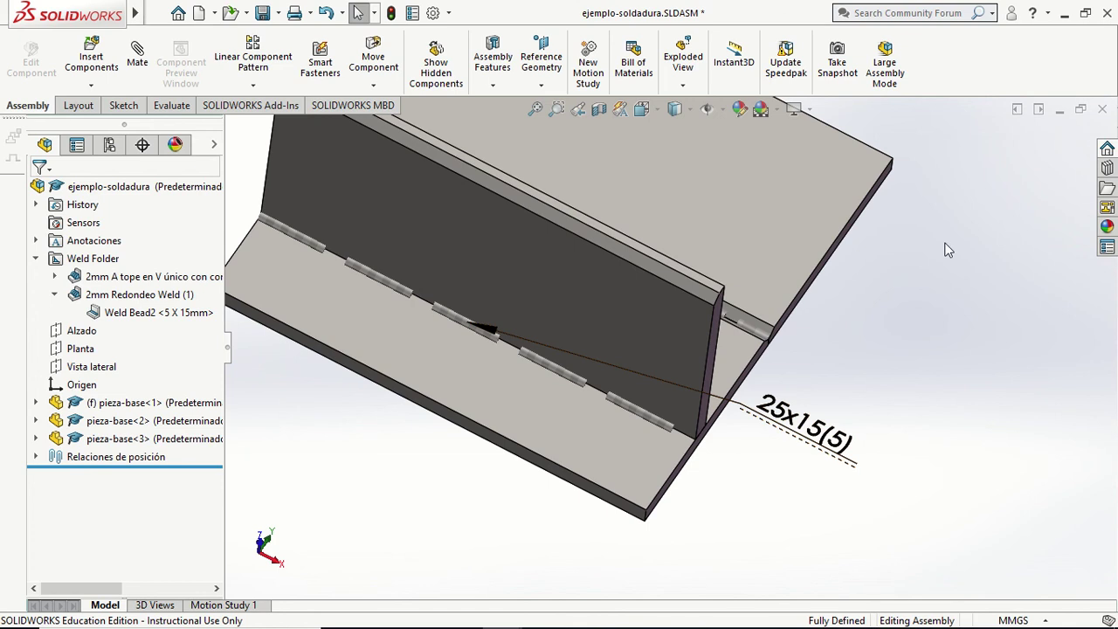
- Add the fillet symbol to Weld Bead2's annotation so it reads 2 5x15(5)
left_click(135, 313)
left_click(160, 293)
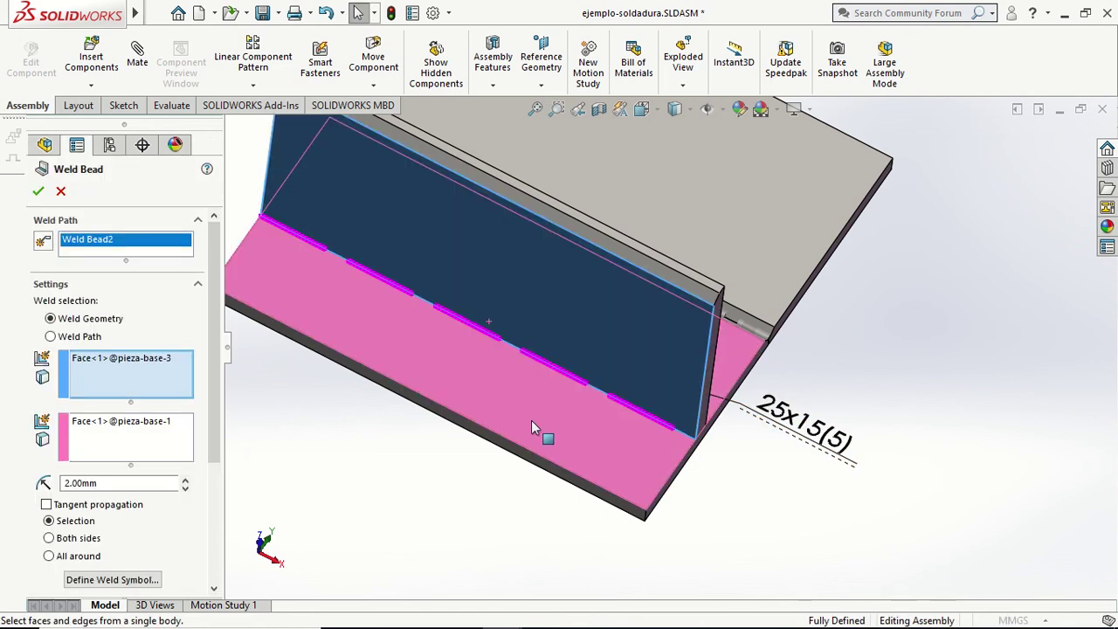
left_click(133, 578)
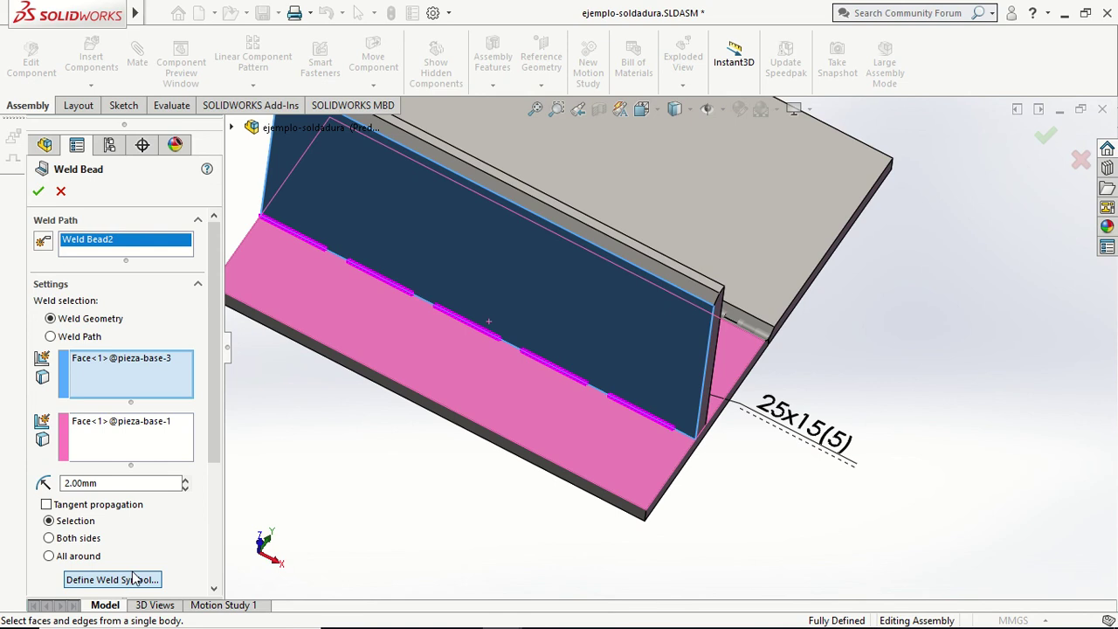
left_click(552, 235)
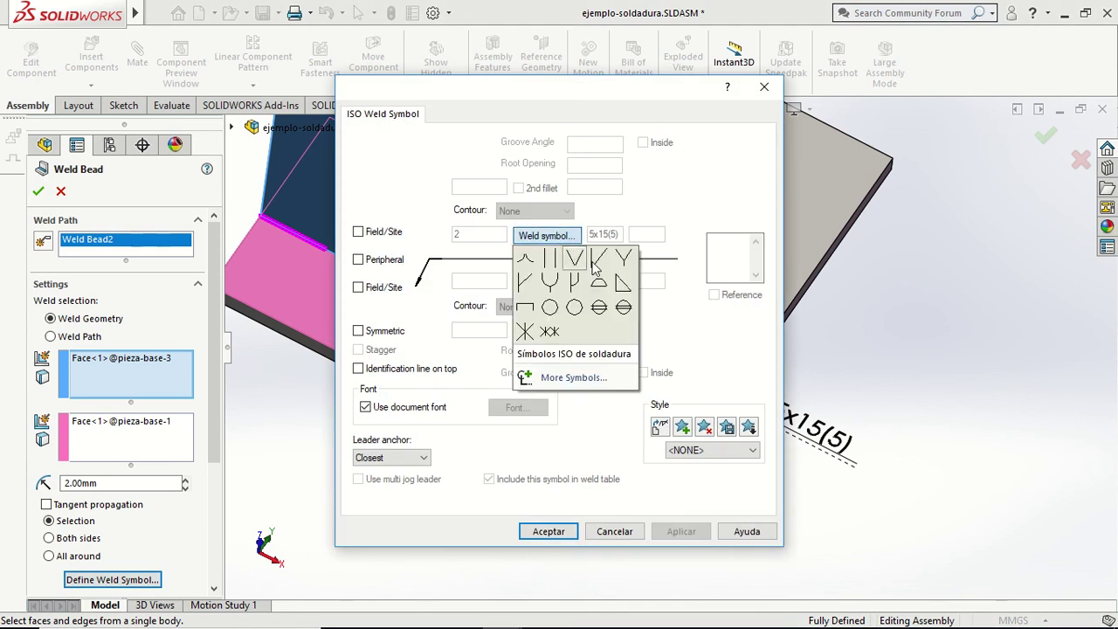
left_click(621, 286)
left_click(549, 531)
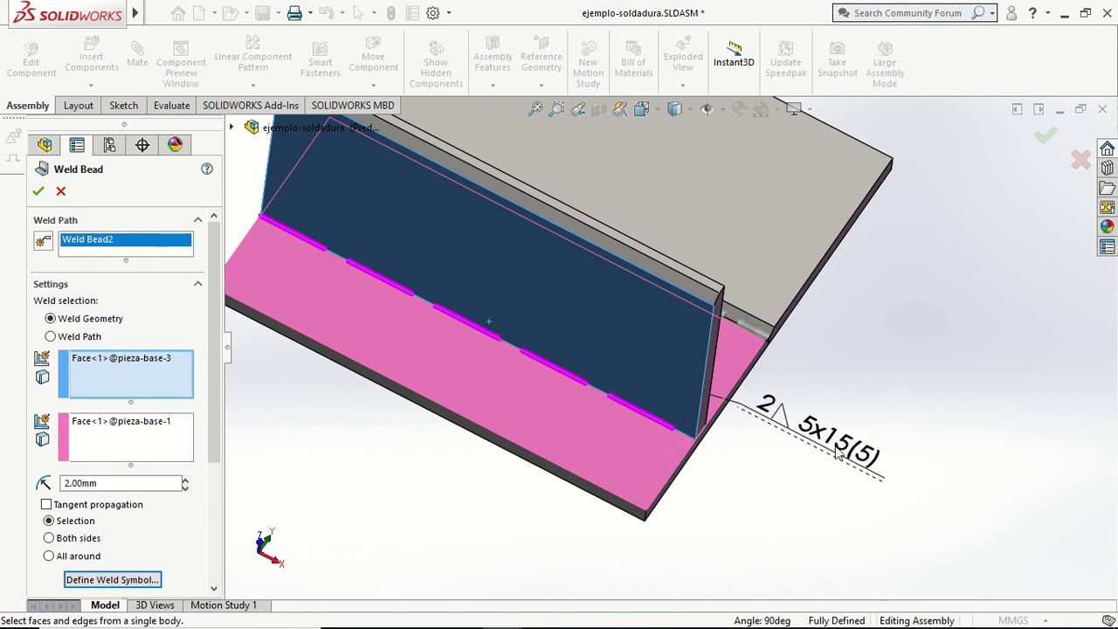
left_click(1046, 136)
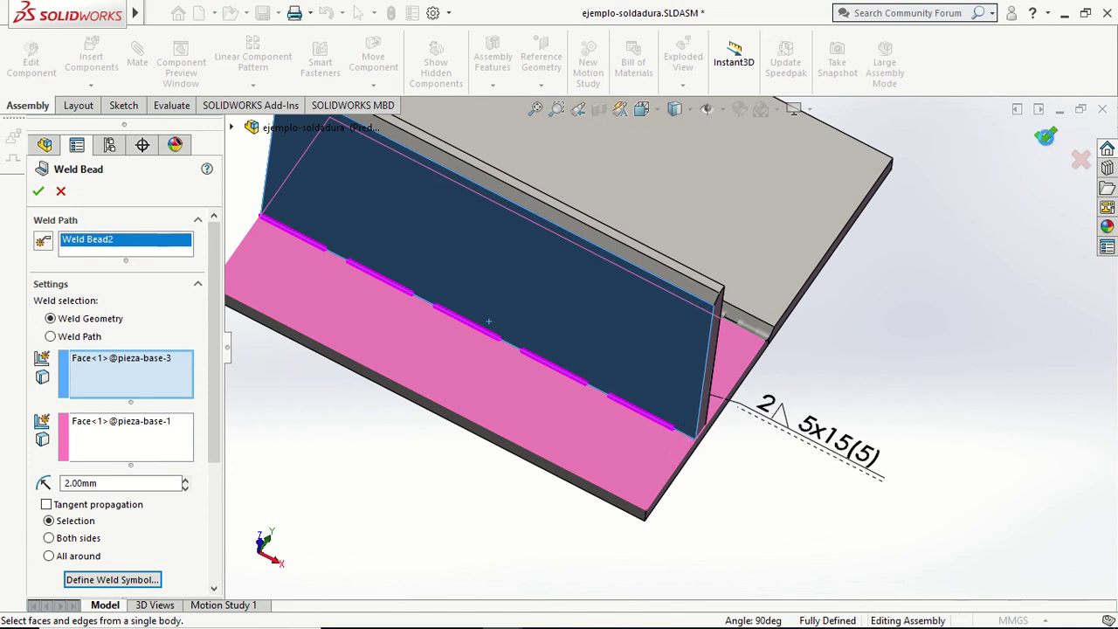
left_click(154, 13)
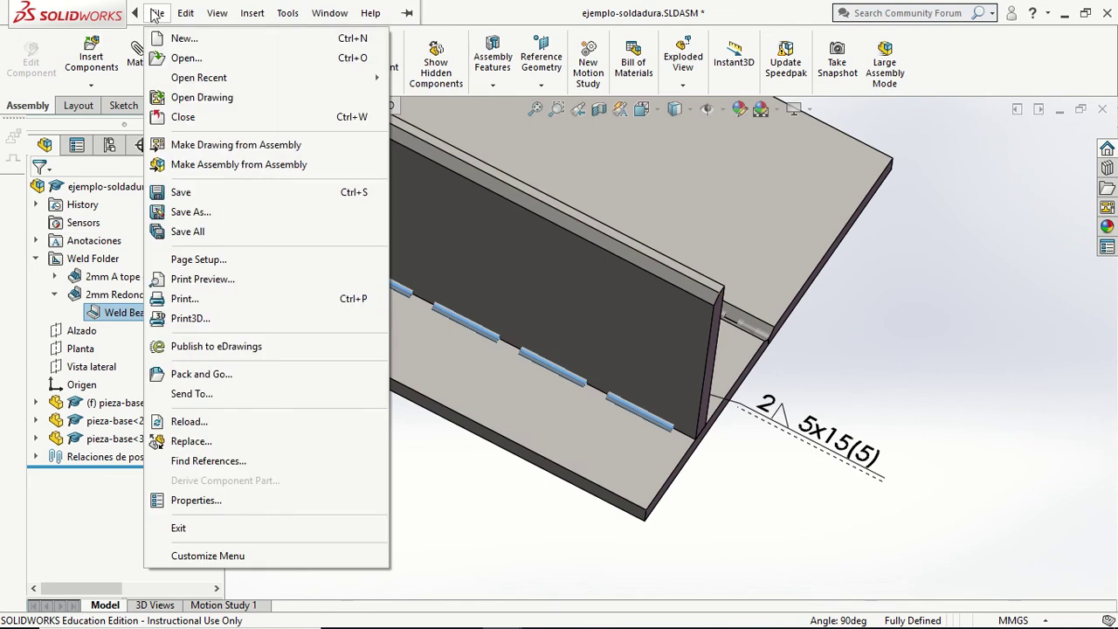
- Make a drawing from the assembly template and drop the *Right view near the sheet top
left_click(192, 145)
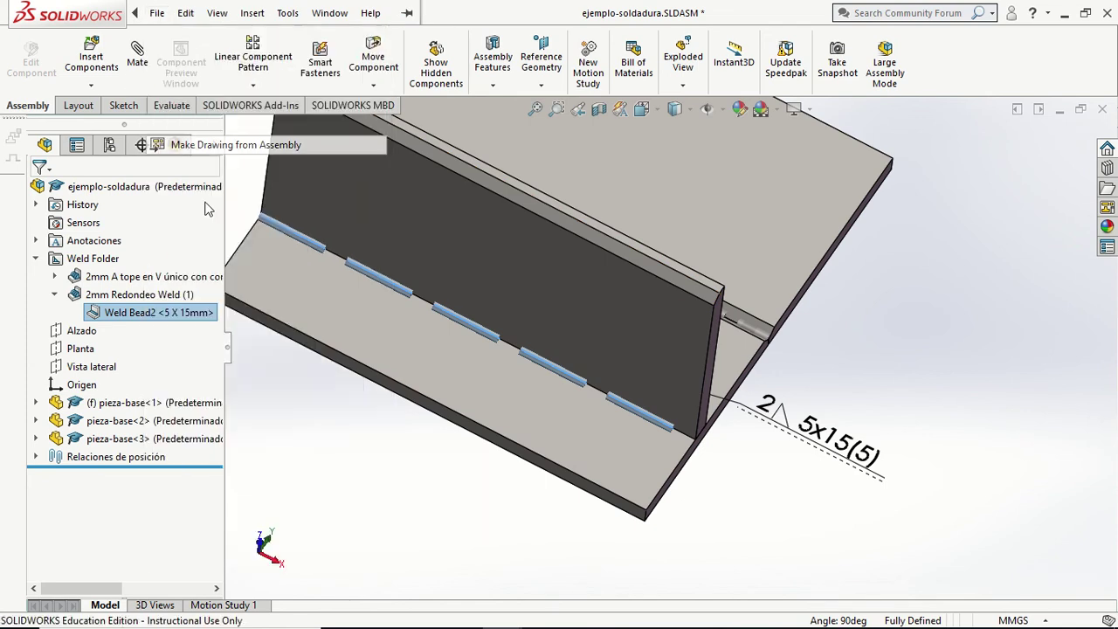
double_click(251, 212)
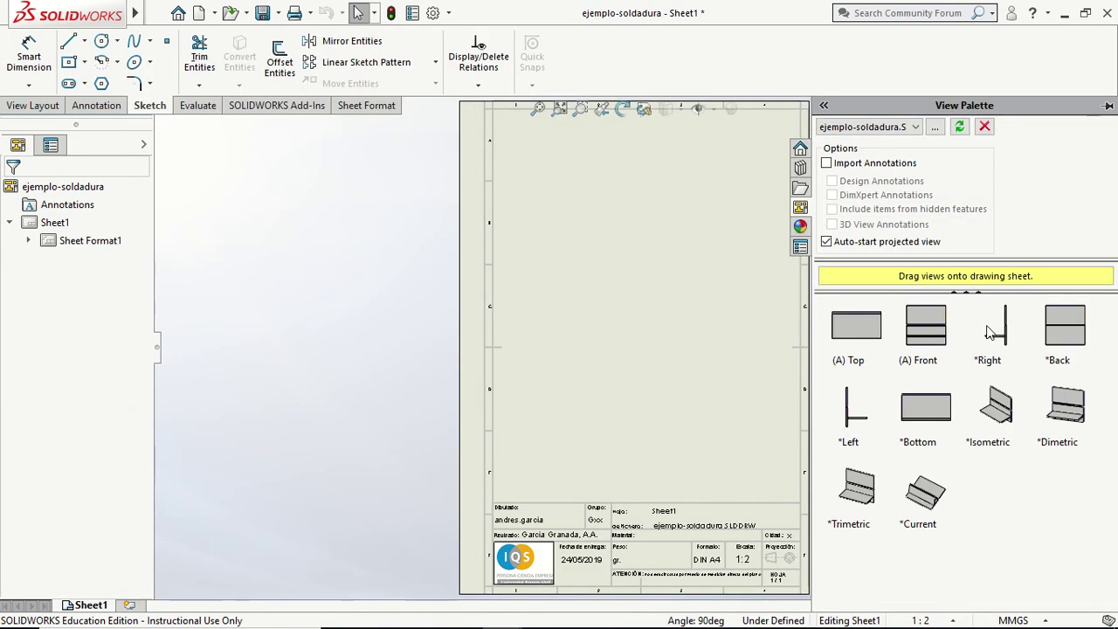
left_click_drag(1004, 336, 563, 218)
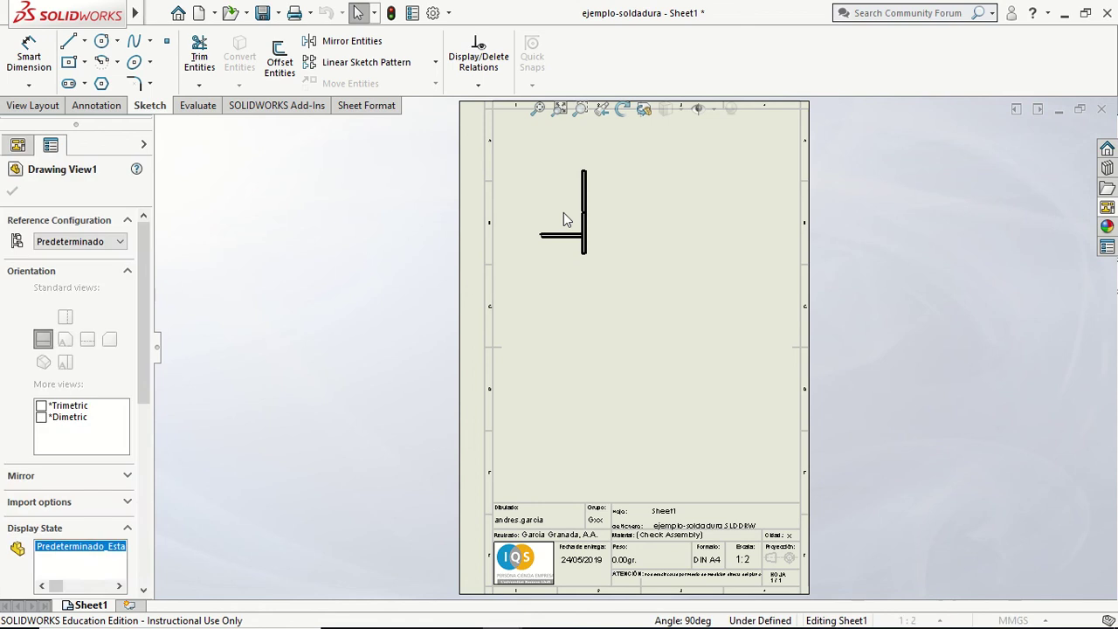
key("Escape")
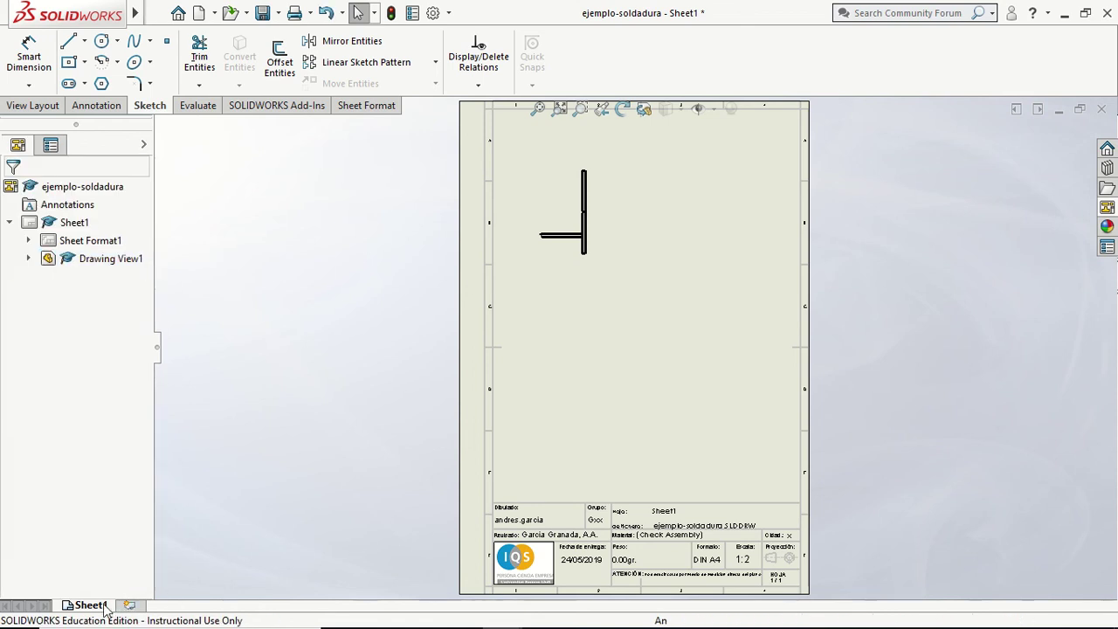
- In Sheet Properties, set the scale to 1:1 and rename Sheet1 to soldaura
right_click(113, 606)
left_click(148, 571)
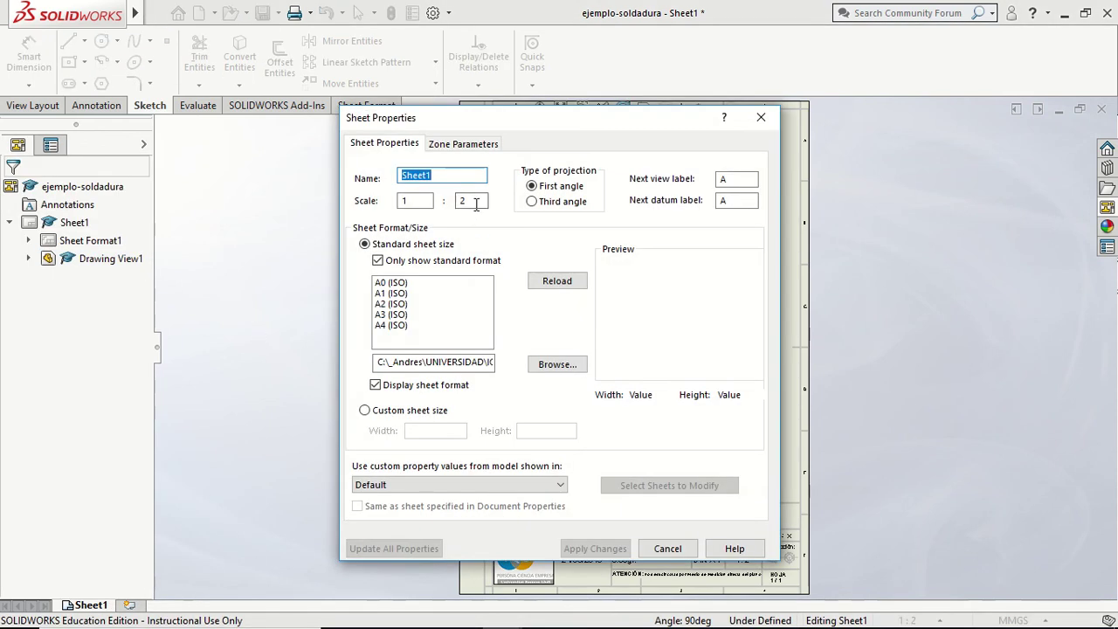
double_click(476, 202)
type("1")
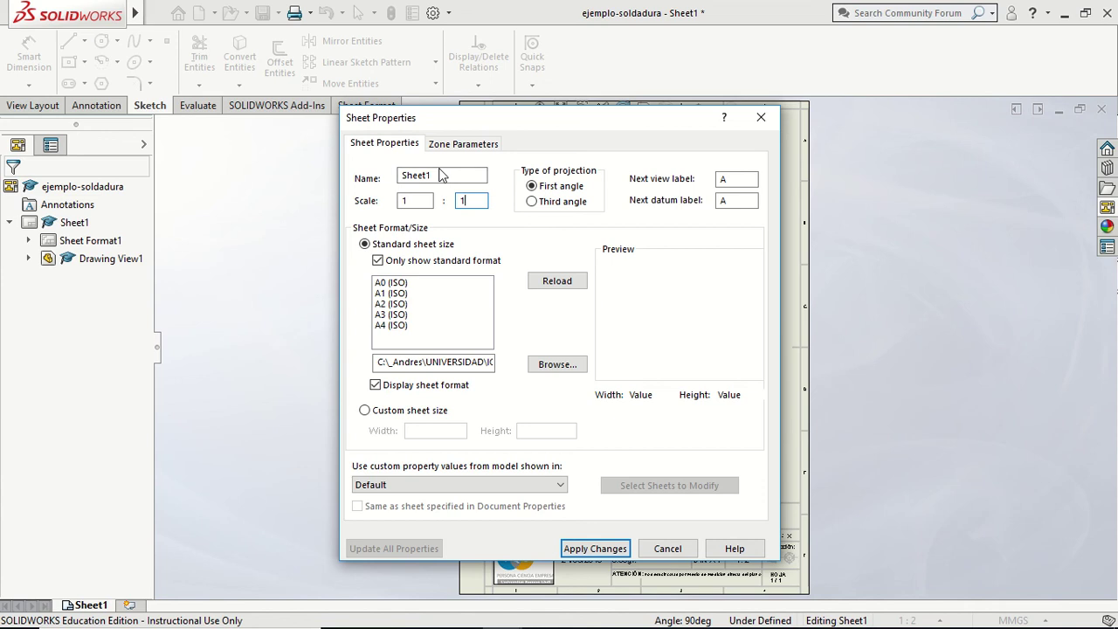
left_click_drag(441, 175, 396, 172)
type("soldaur")
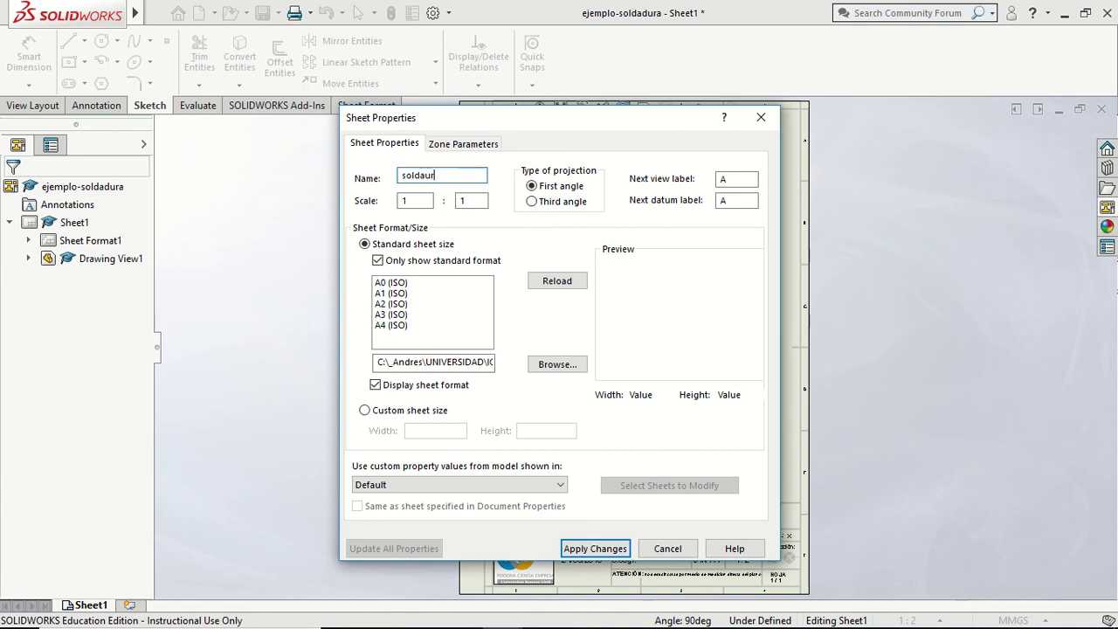
type("a")
key("Return")
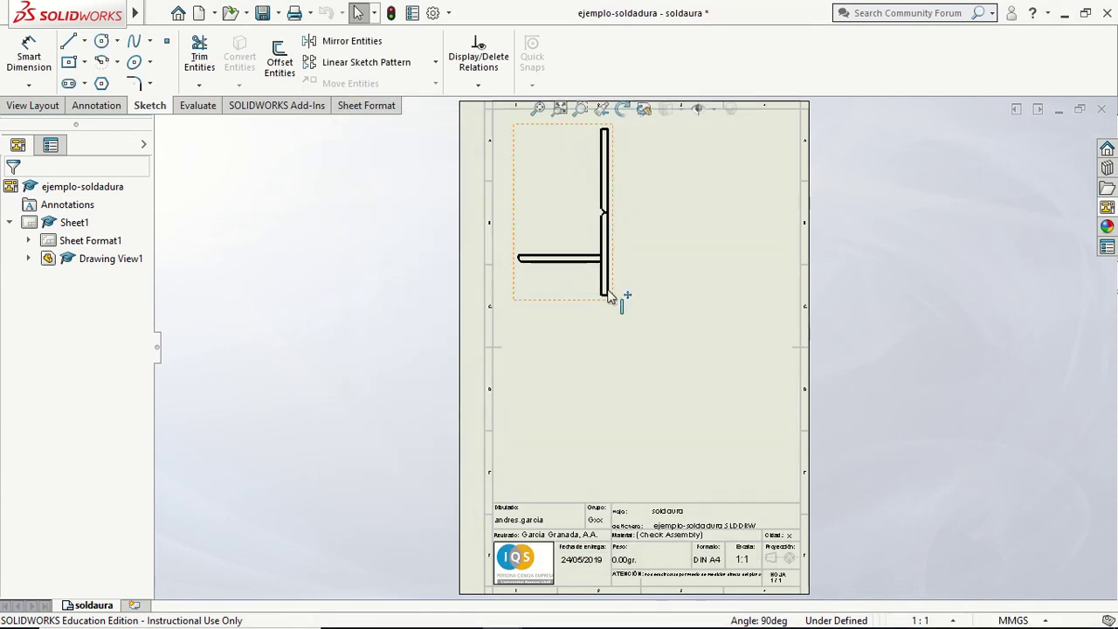
left_click(619, 302)
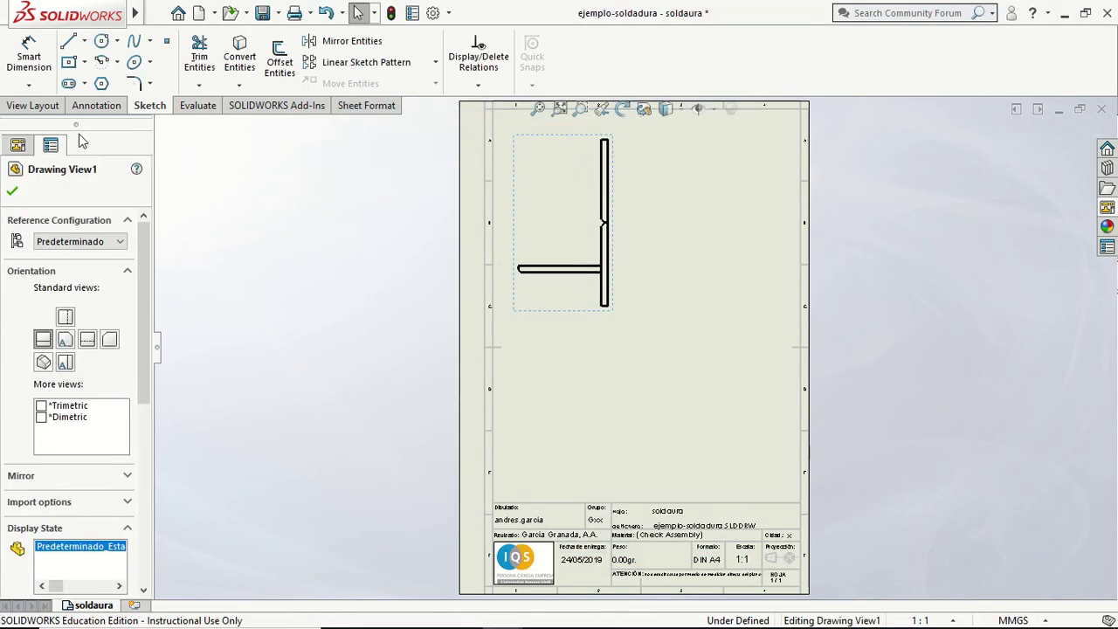
left_click(300, 170)
left_click(218, 13)
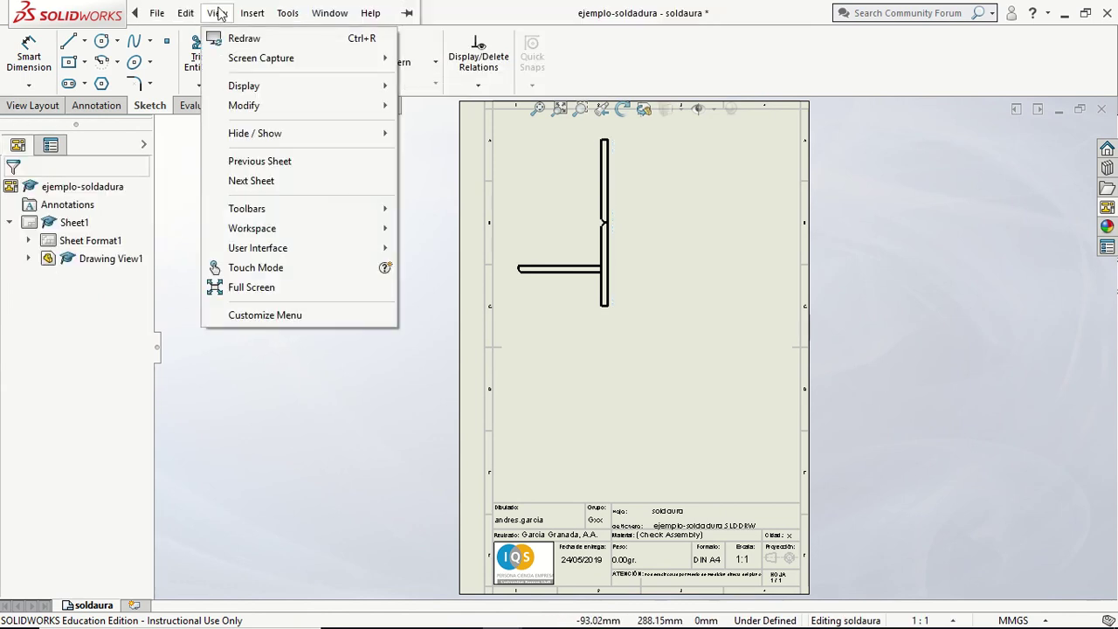
mouse_move(255, 133)
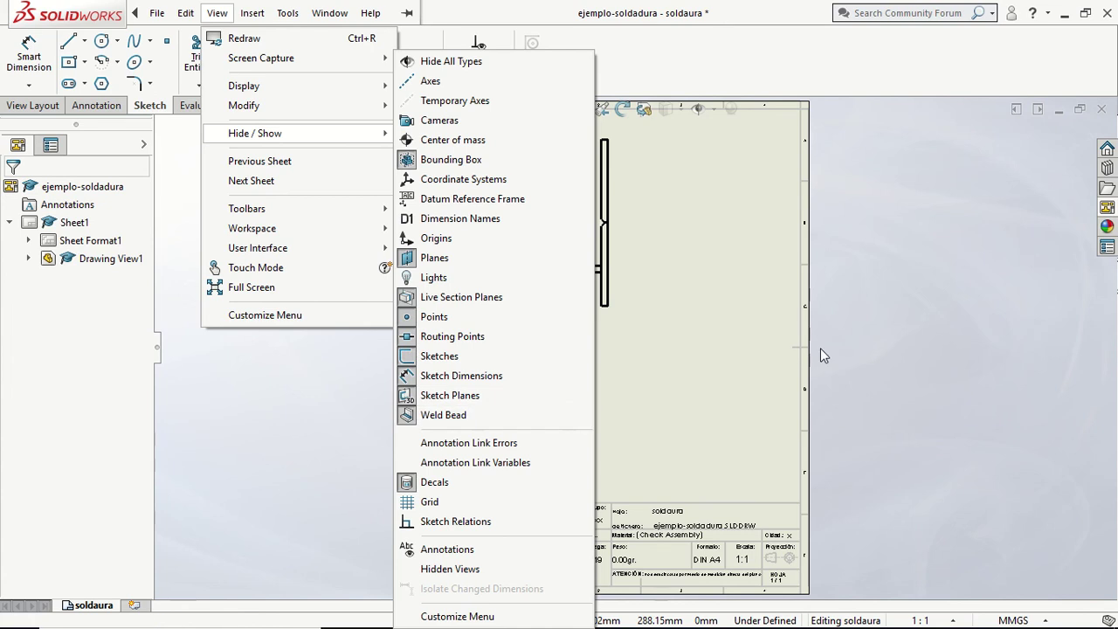
- Import all model annotations from the entire model: the 10x7 and 5x15 weld symbols, plus the 50 and 20 dimensions
left_click(739, 328)
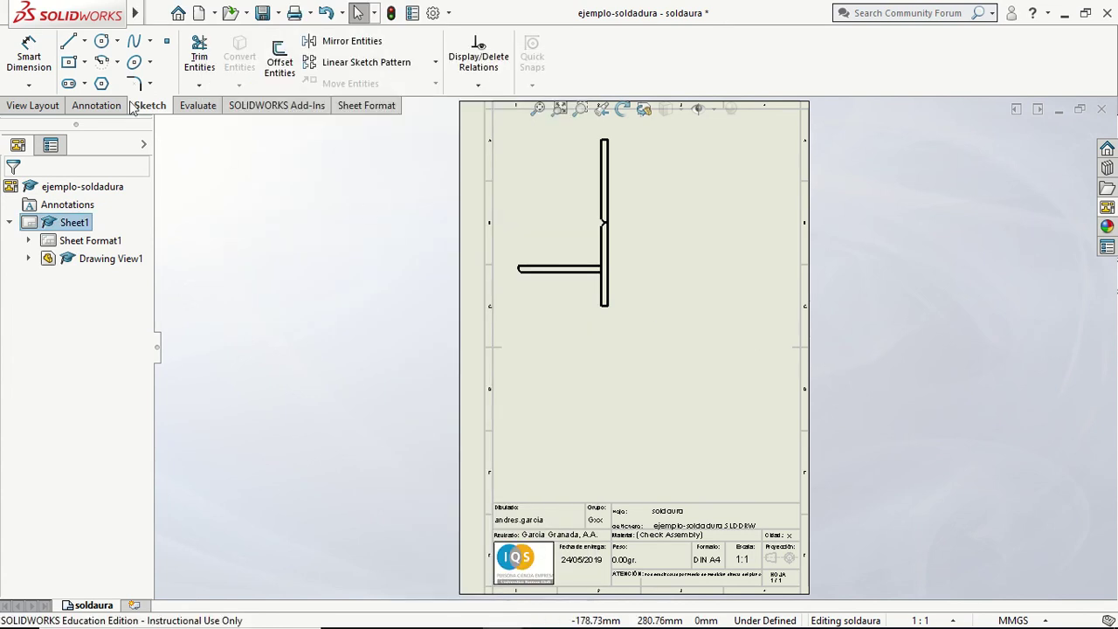
left_click(97, 105)
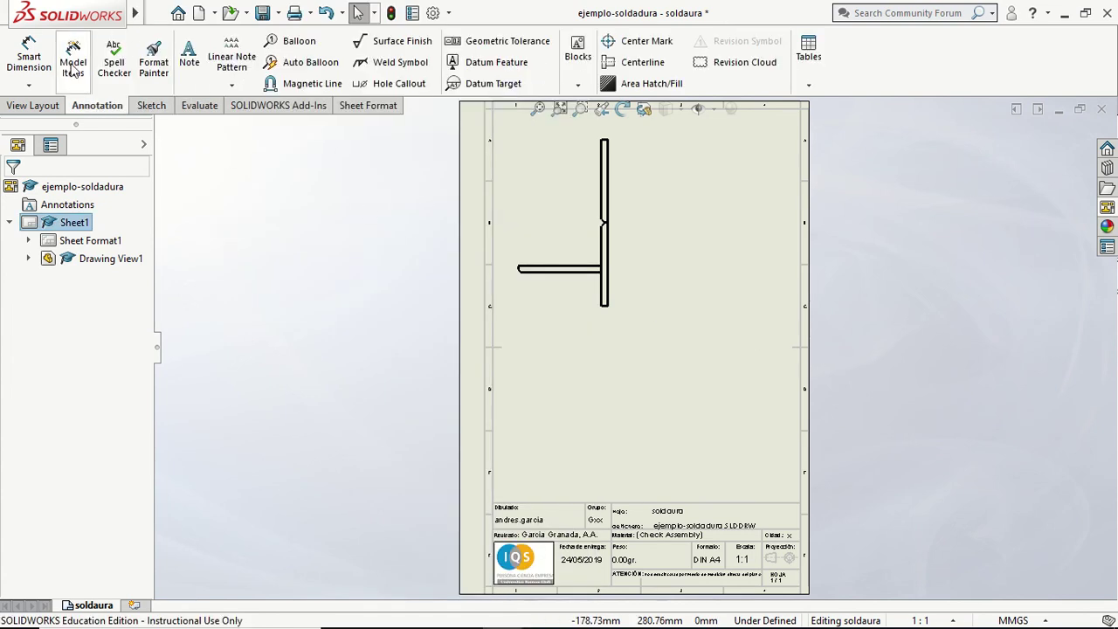
left_click(74, 65)
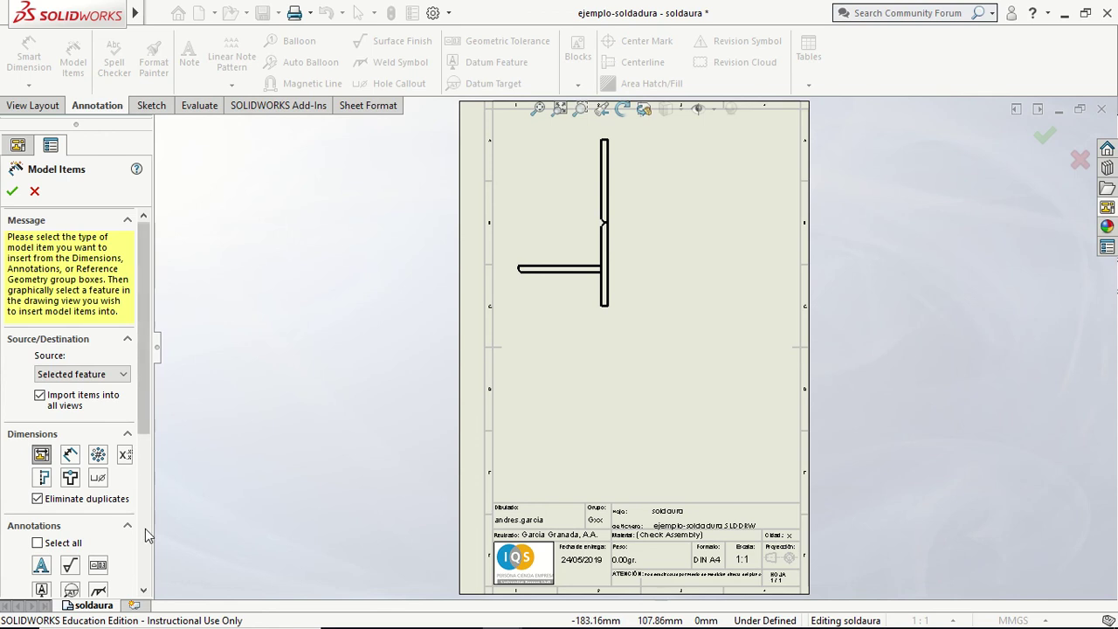
left_click(70, 544)
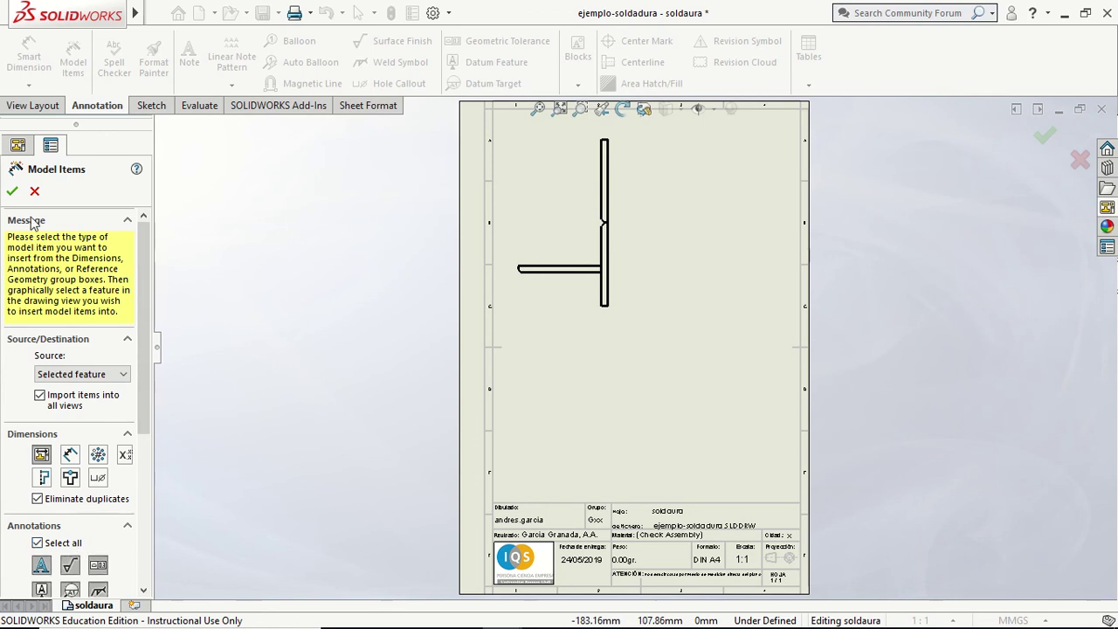
left_click(13, 192)
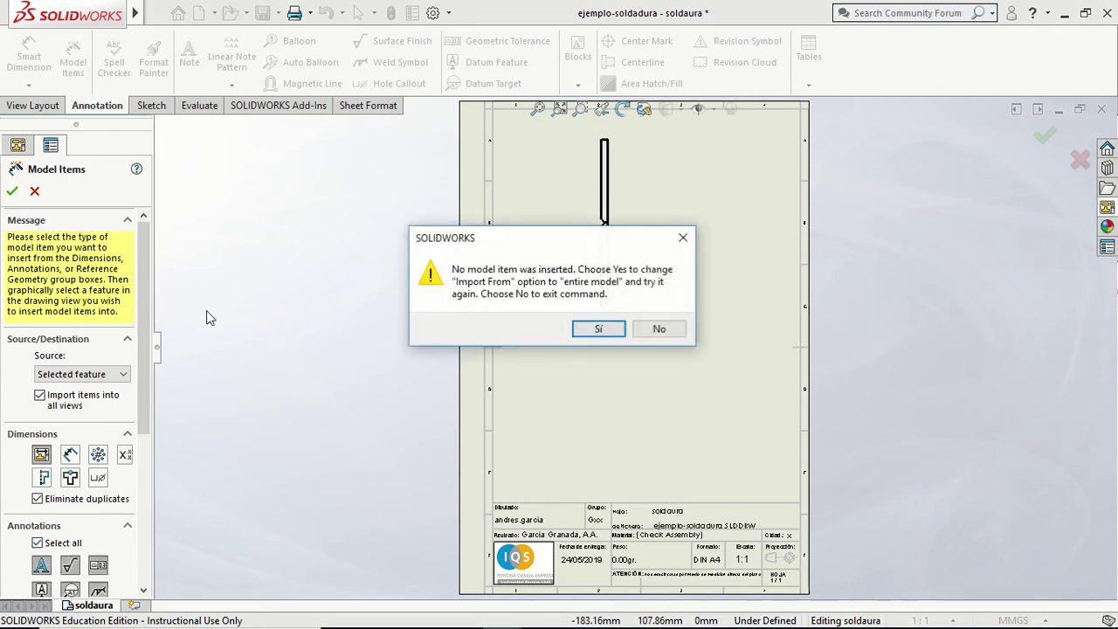
left_click(597, 331)
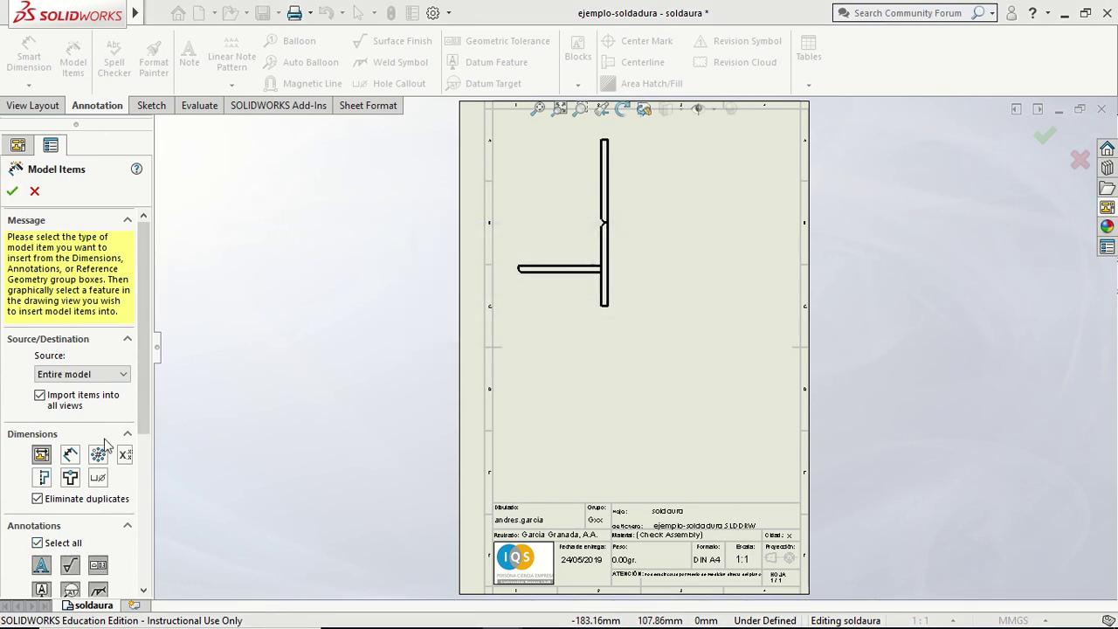
left_click(647, 388)
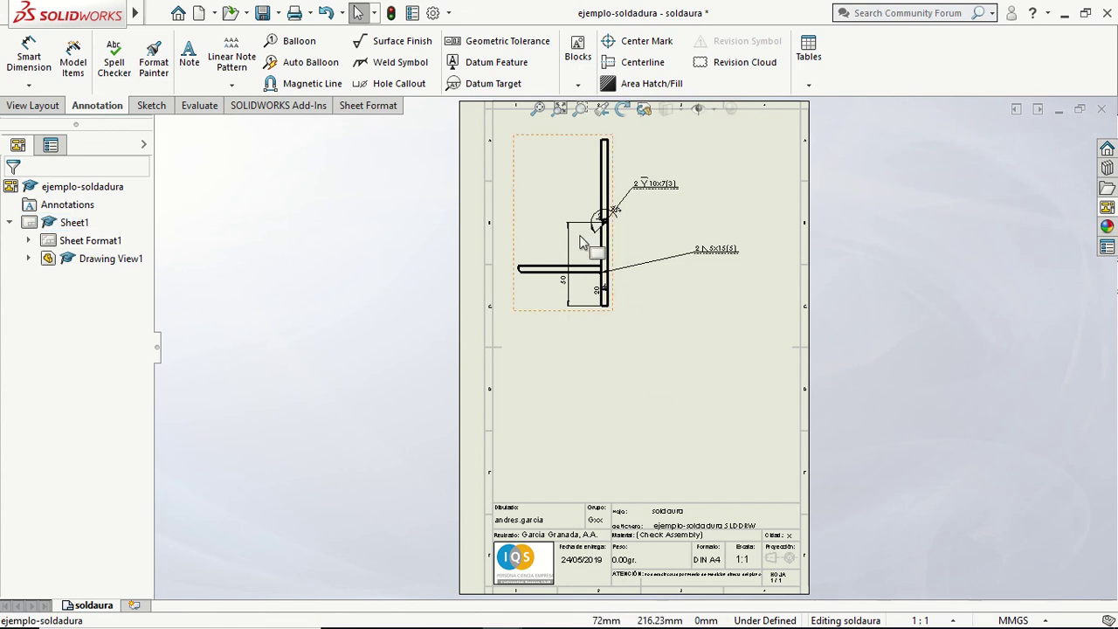
- Move the 10x7 and 5x15 weld symbols to the left of the part
scroll(557, 187, "down", 2)
scroll(577, 327, "down", 1)
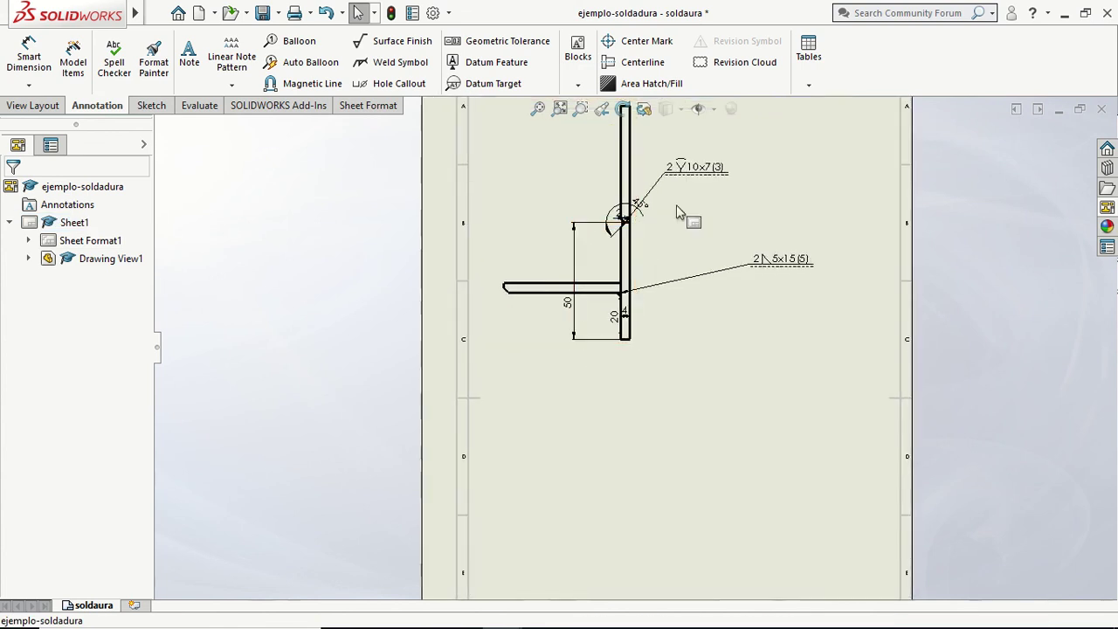
mouse_move(700, 167)
left_mouse_down()
mouse_move(557, 164)
mouse_move(546, 178)
left_mouse_up()
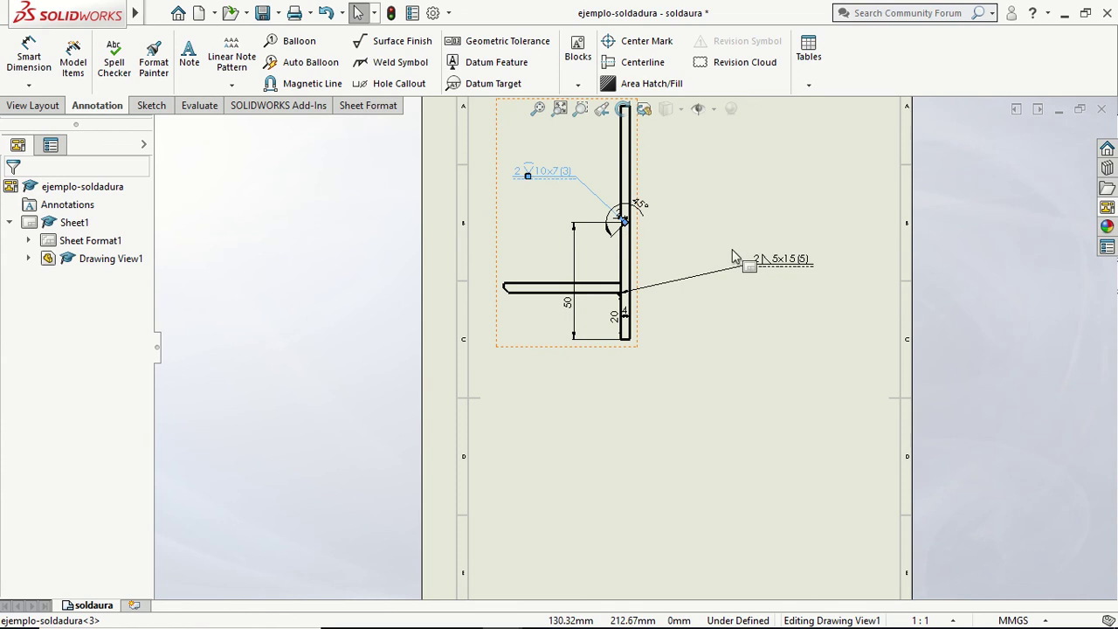
mouse_move(776, 264)
left_mouse_down()
mouse_move(613, 343)
mouse_move(533, 322)
left_mouse_up()
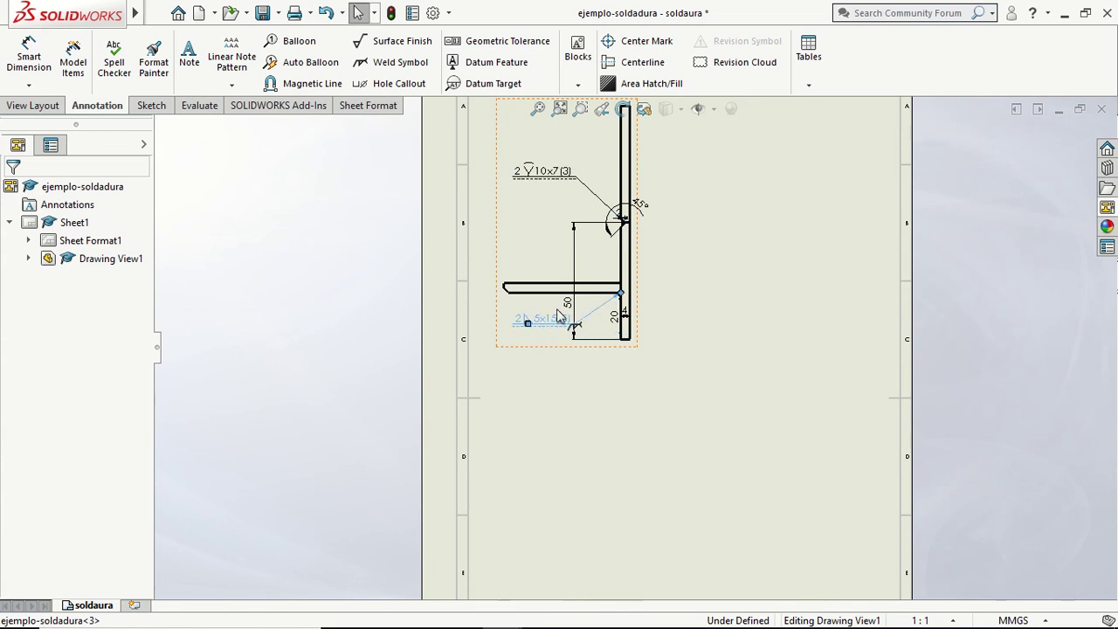
- Delete the 50, 4 and 45° dimensions, keeping only the 20 dimension, and fit the sheet
left_click(568, 302)
key("Delete")
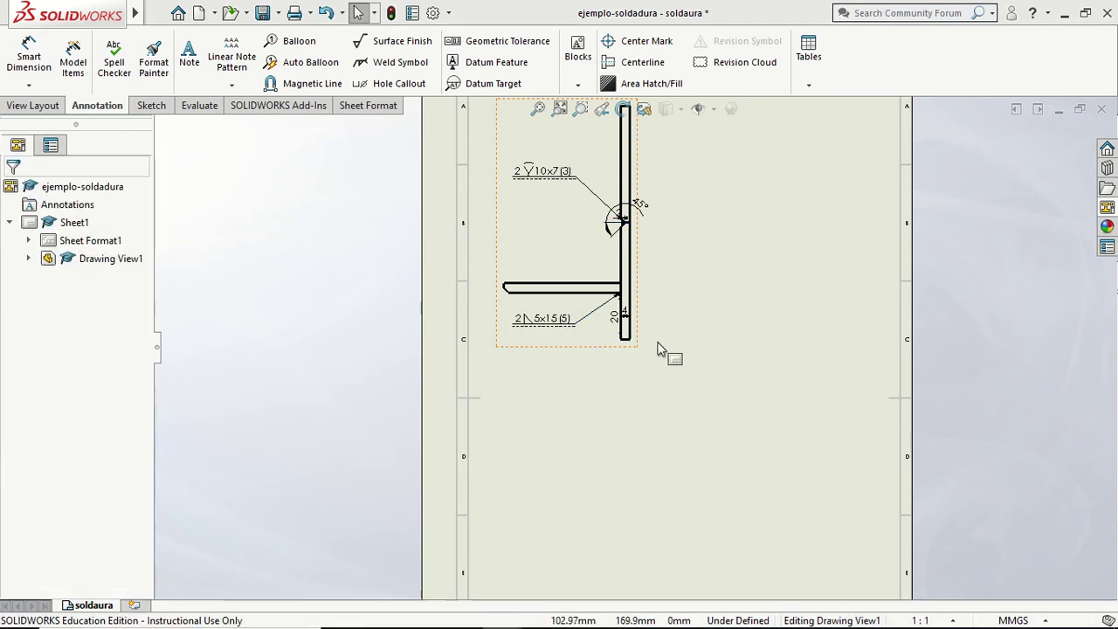
scroll(629, 320, "down", 2)
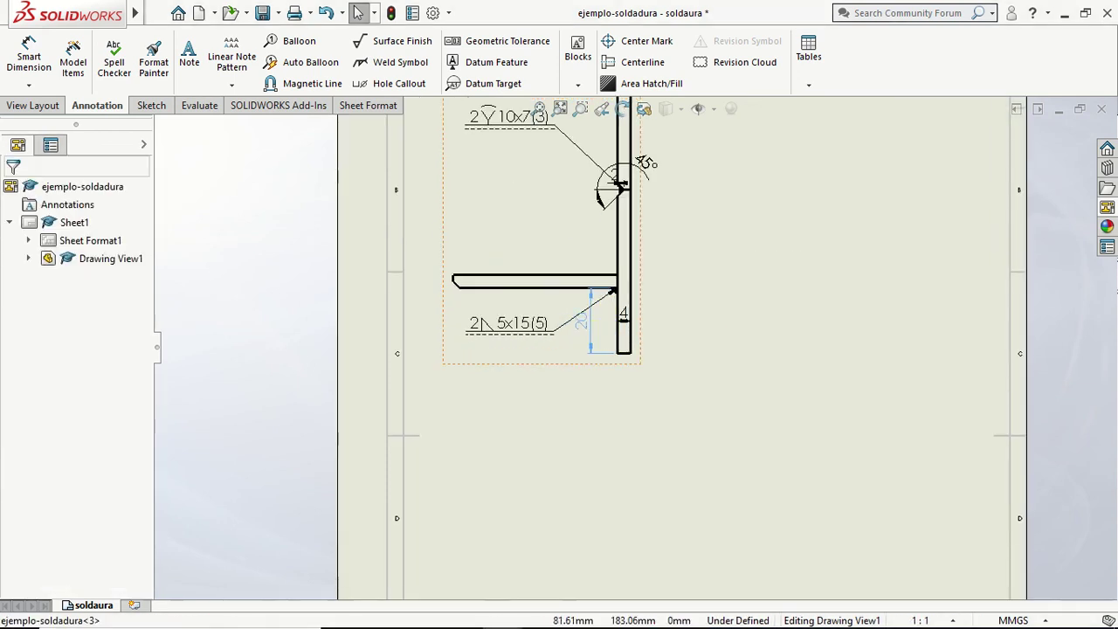
left_click(608, 325)
left_click(668, 327)
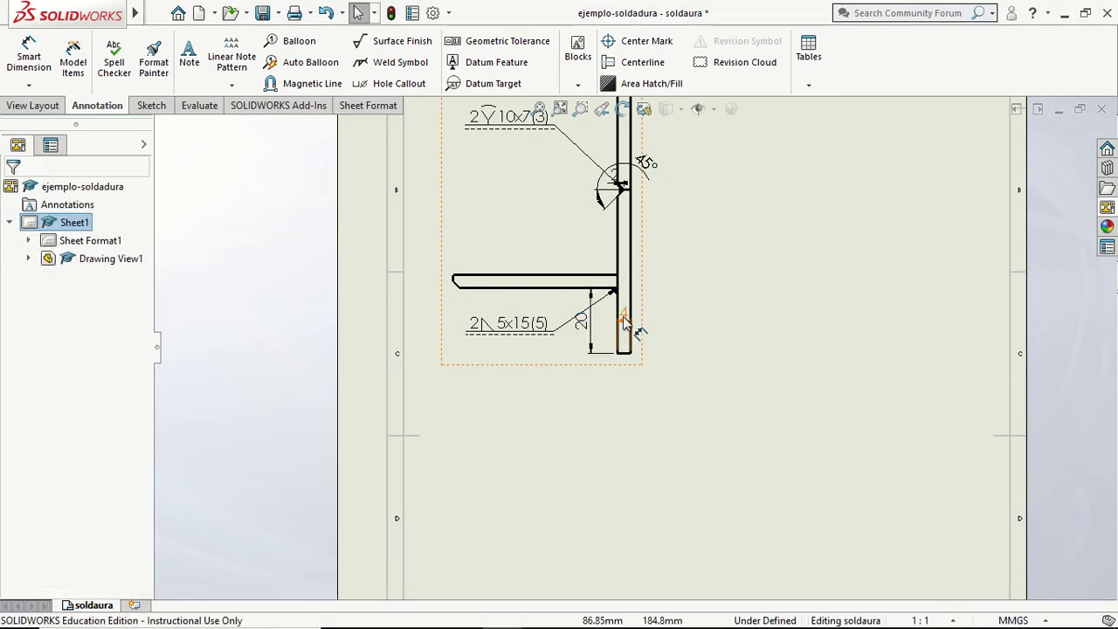
left_click(623, 317)
left_click(696, 356)
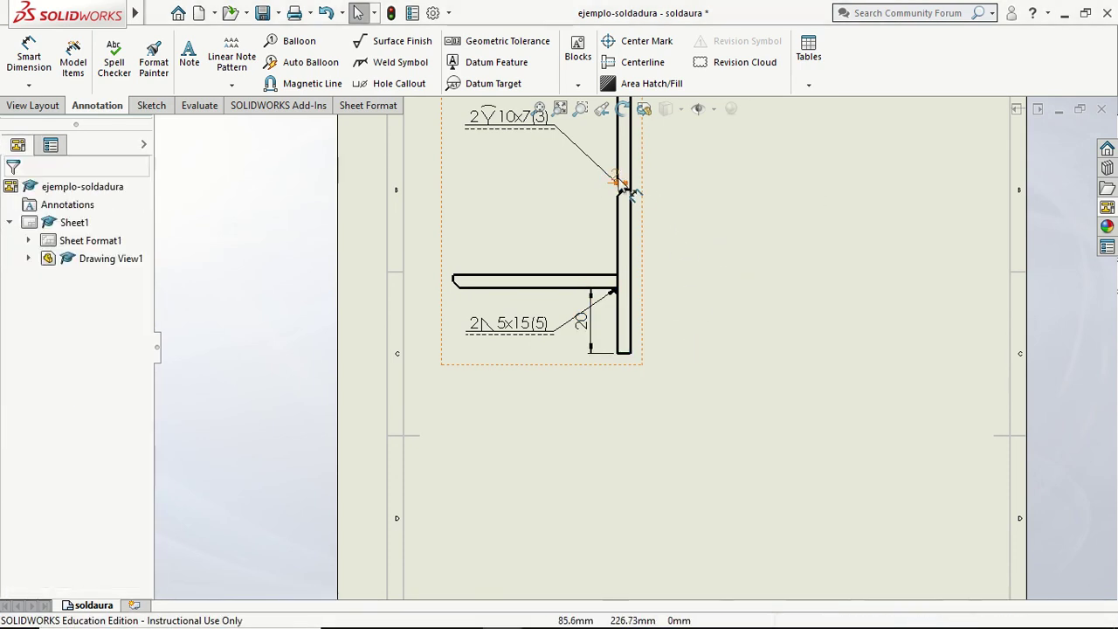
left_click(766, 238)
key("f")
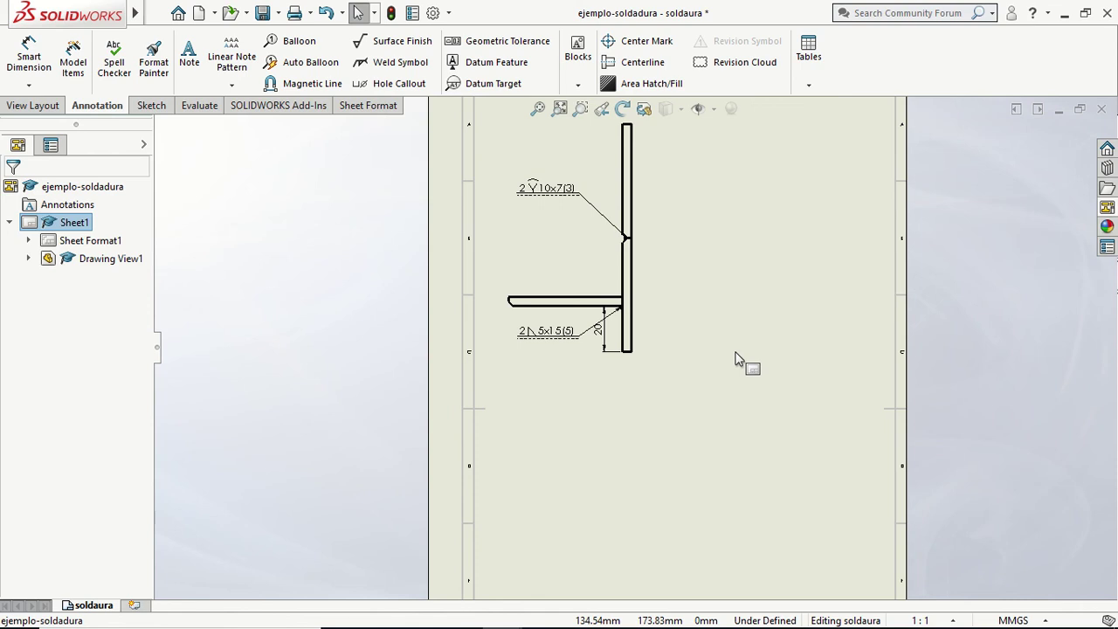
- Save the drawing and all modified documents as ejemplo-soldadura.SLDDRW
key("f")
left_click(157, 13)
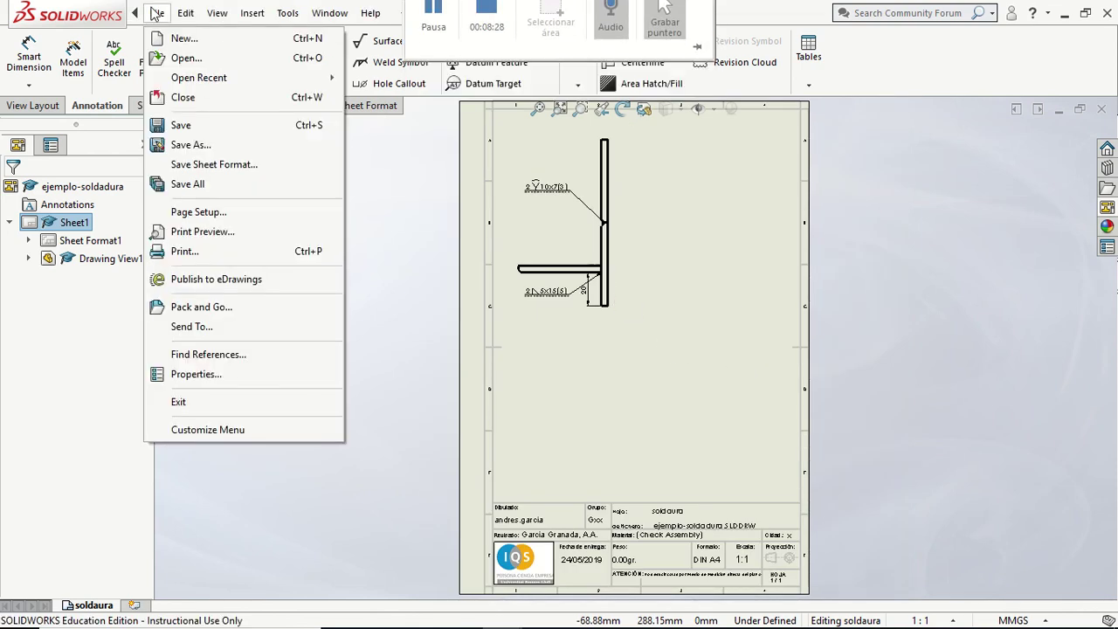
left_click(181, 125)
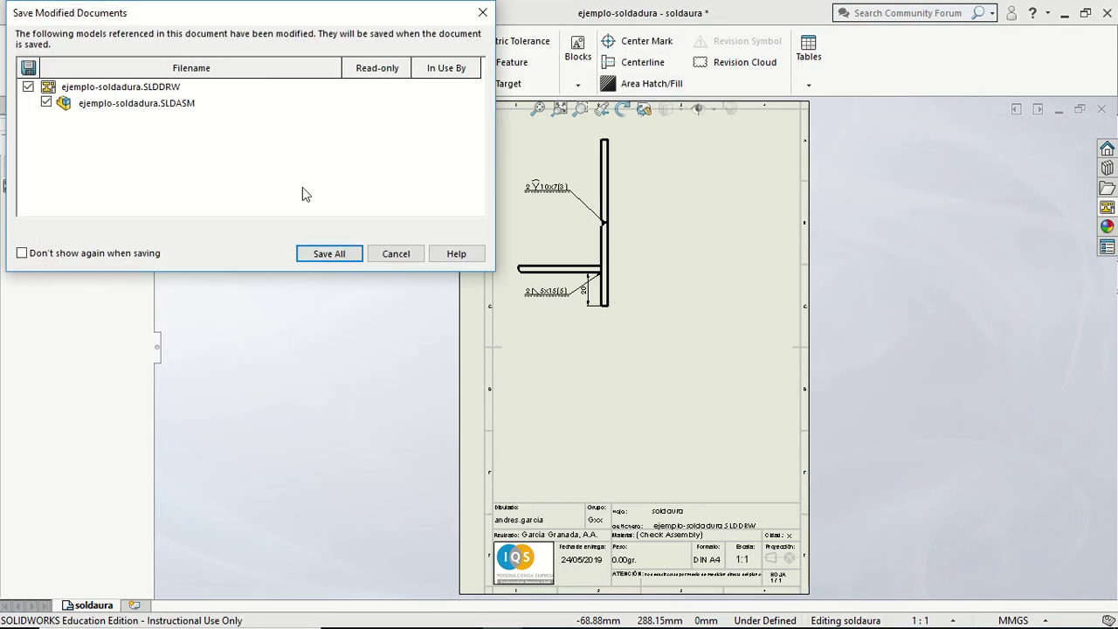
left_click(338, 258)
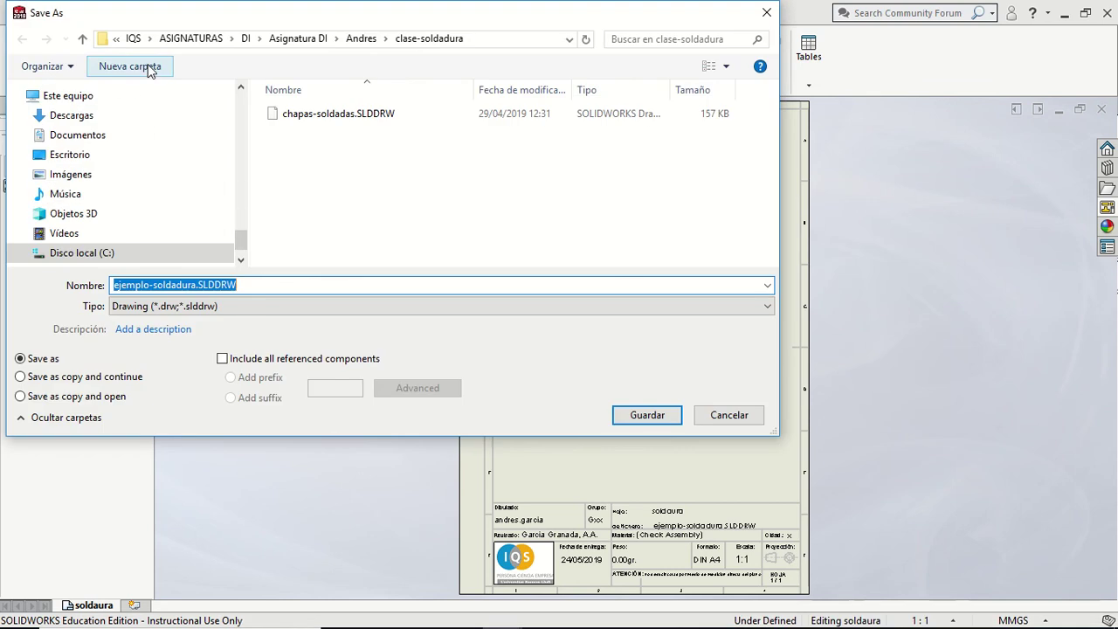
left_click(647, 415)
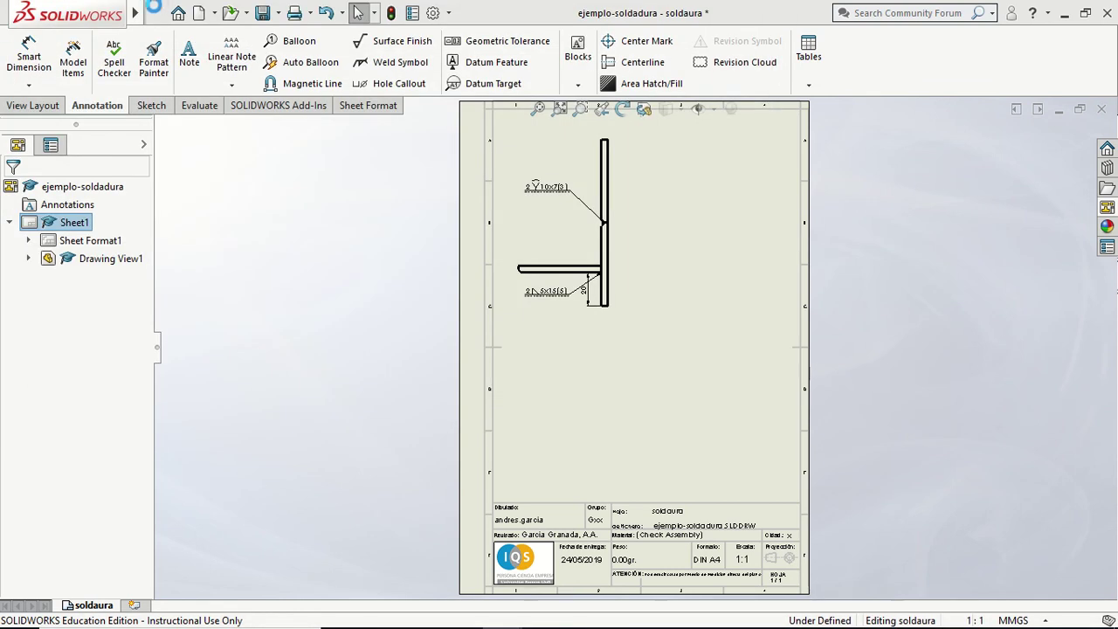
- Export a copy of the drawing as ejemplo-soldadura.PDF
left_click(156, 12)
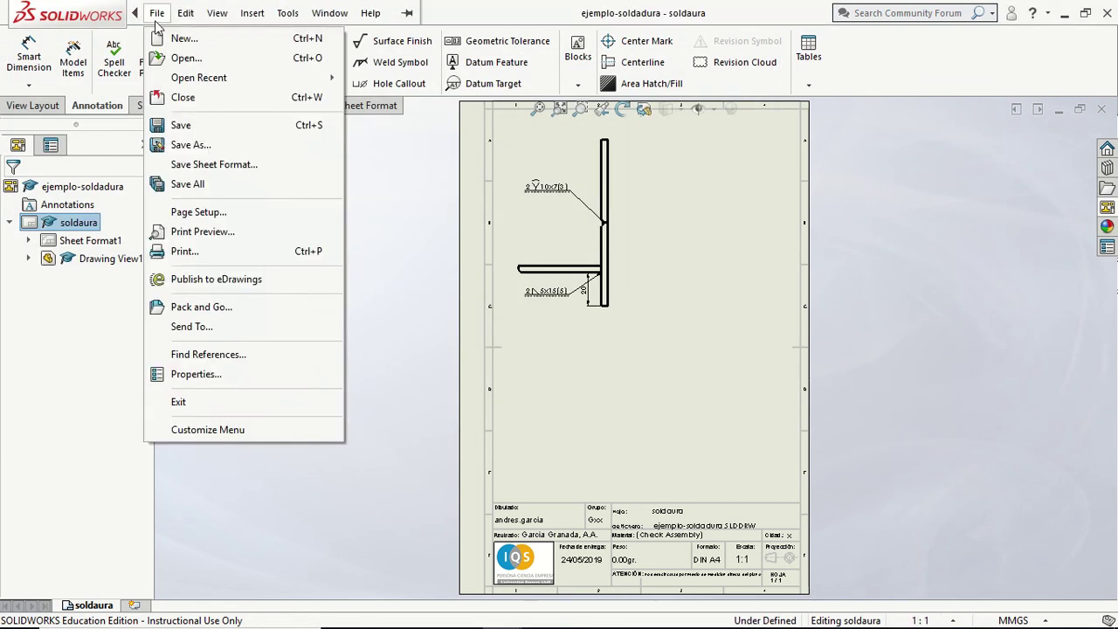
left_click(201, 145)
left_click(210, 312)
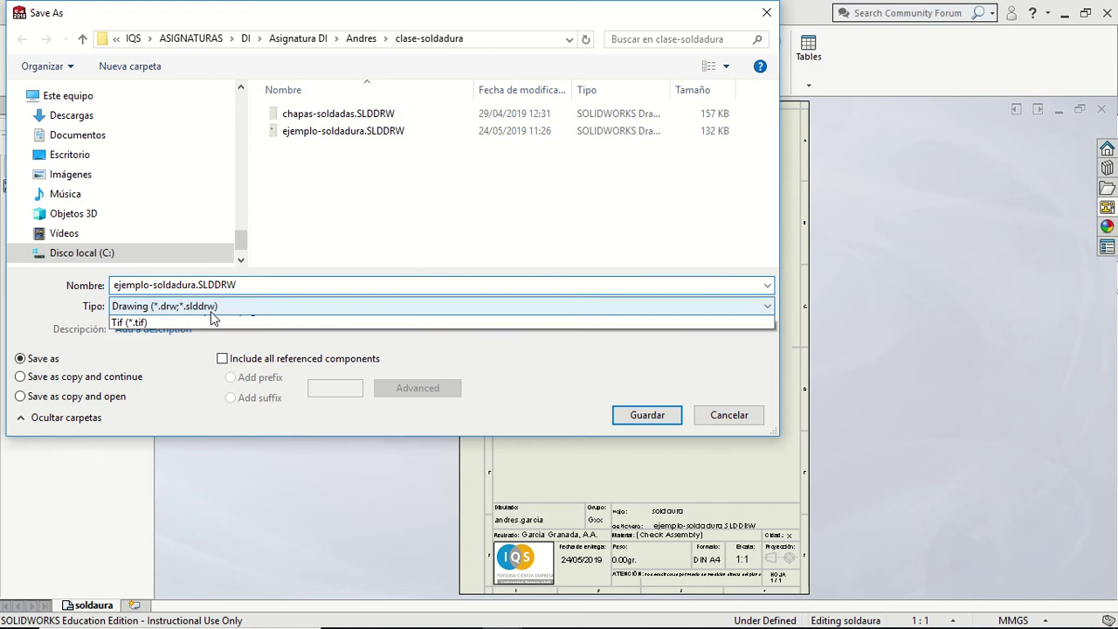
left_click(214, 394)
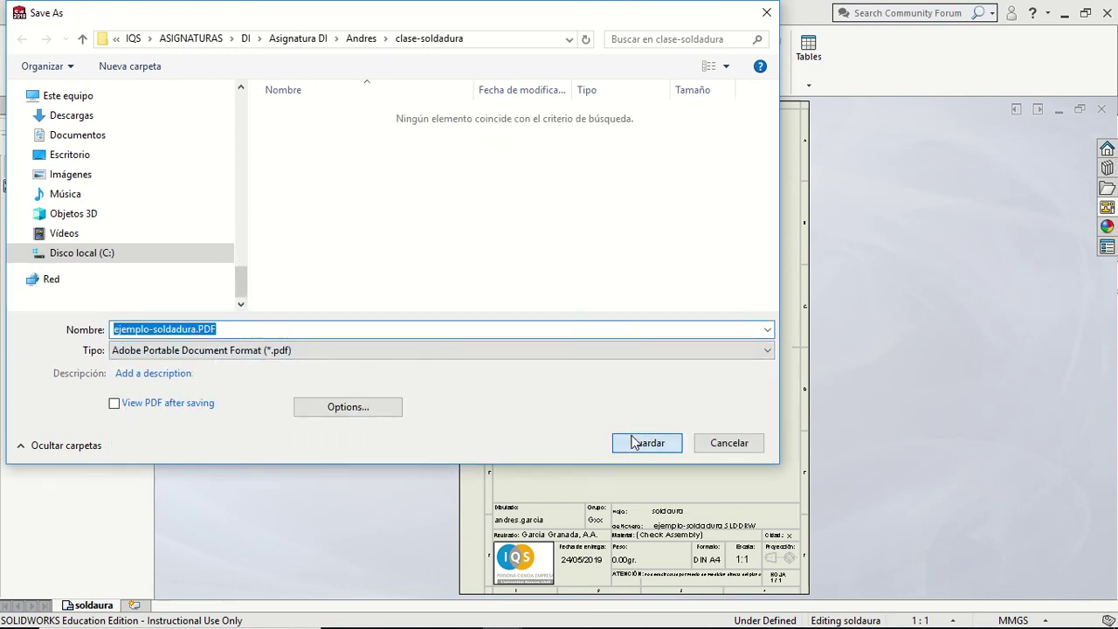
left_click(635, 443)
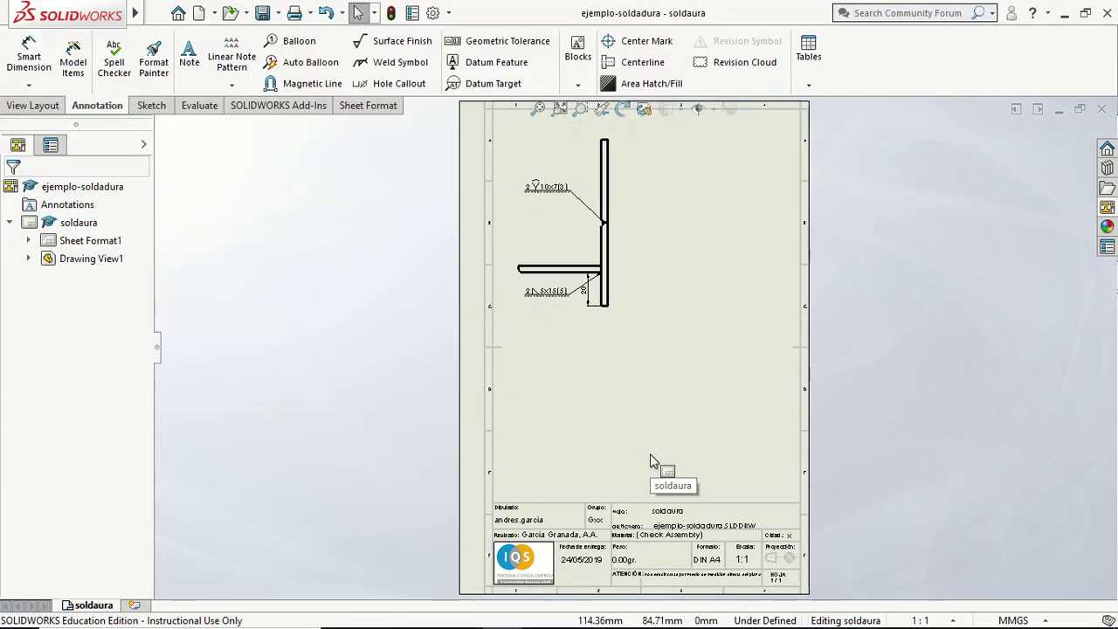
- Place a projected view of Drawing View1 to the right of the front view
left_click(631, 318)
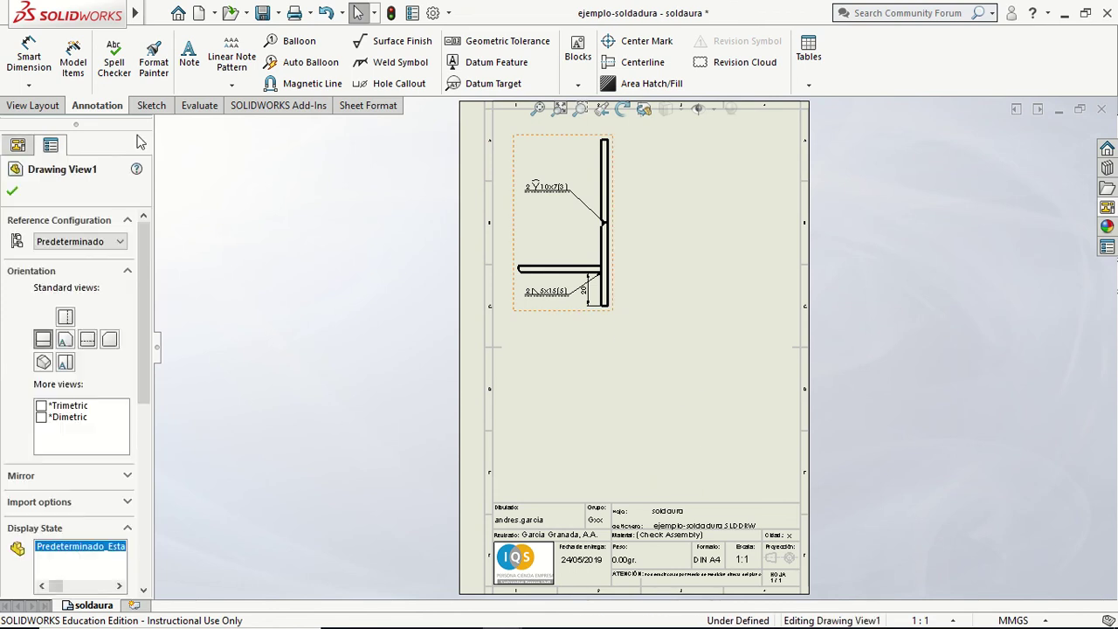
left_click(33, 105)
left_click(107, 61)
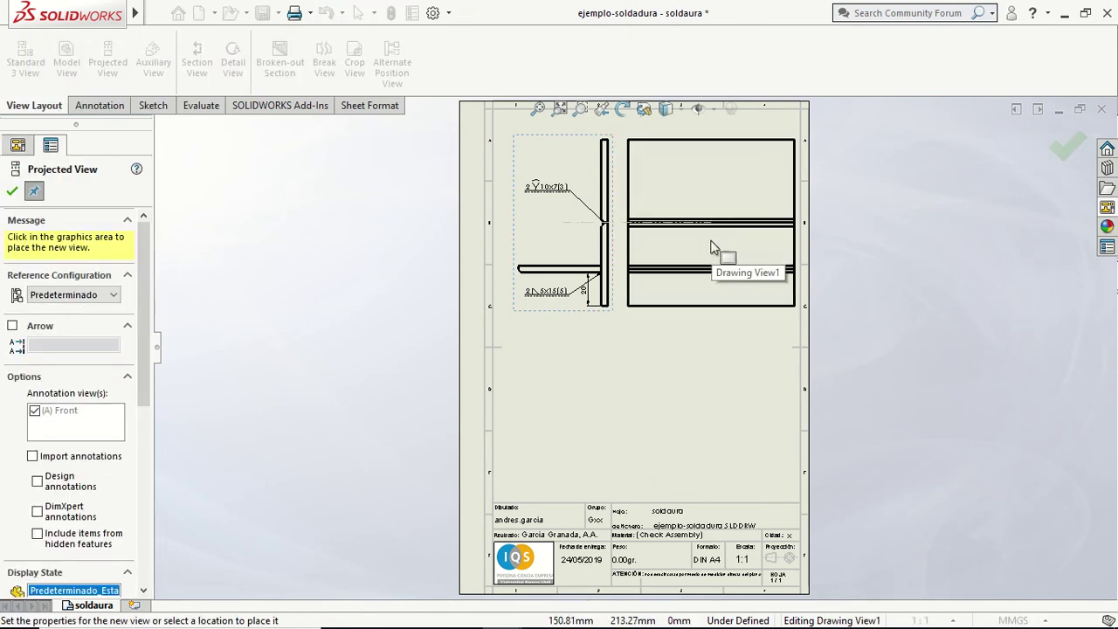
left_click(712, 248)
key("Escape")
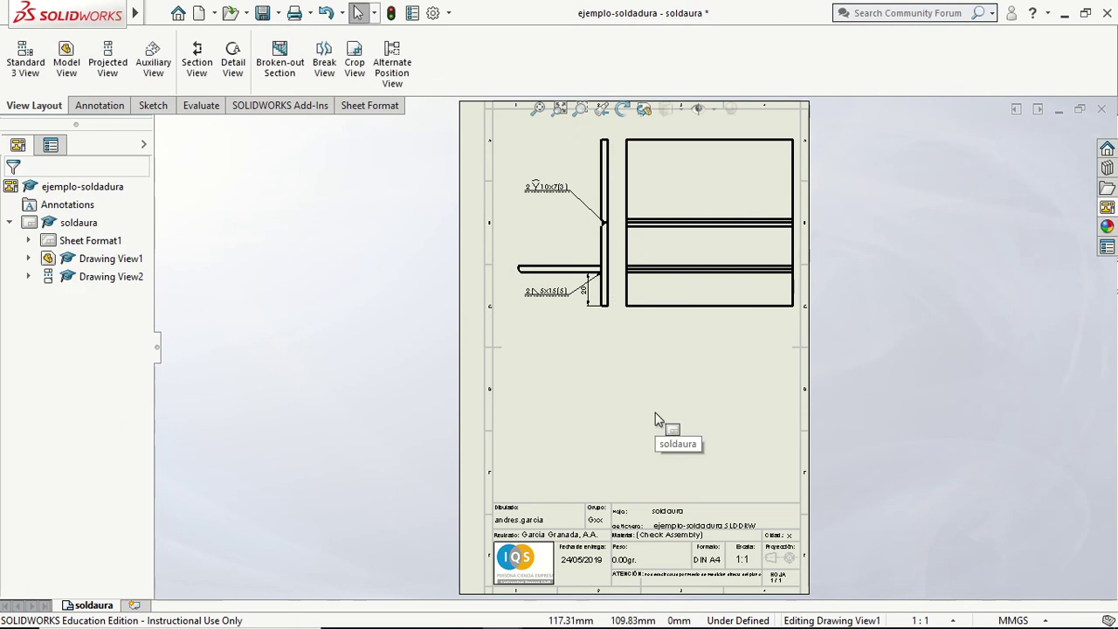